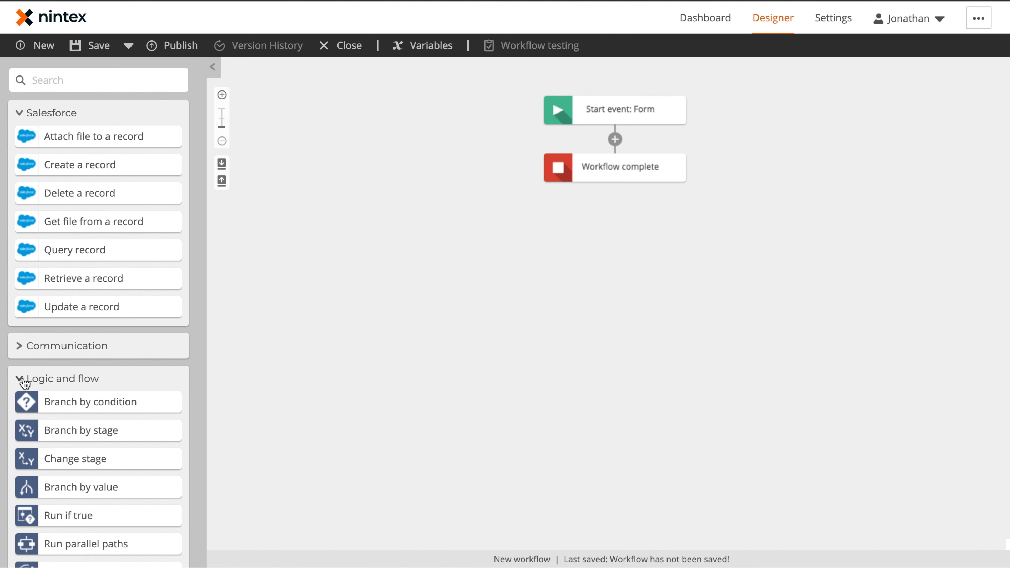
# Add a condition branch testing 'Request being completed by an Authorized Agent' equals Yes.
pyautogui.moveTo(70, 399); pyautogui.dragTo(628, 134)
pyautogui.click(603, 174)
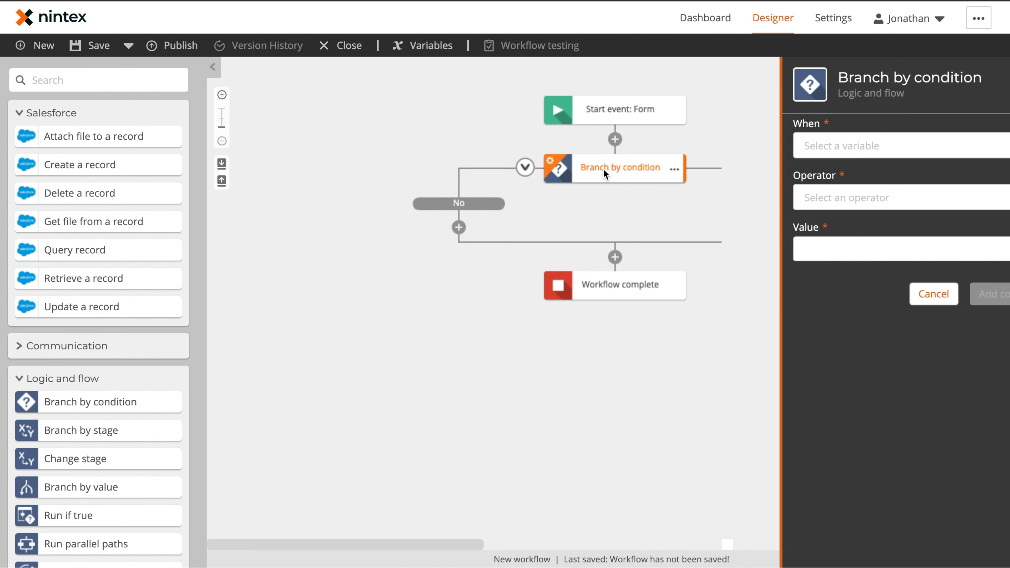
pyautogui.click(823, 148)
pyautogui.write('age')
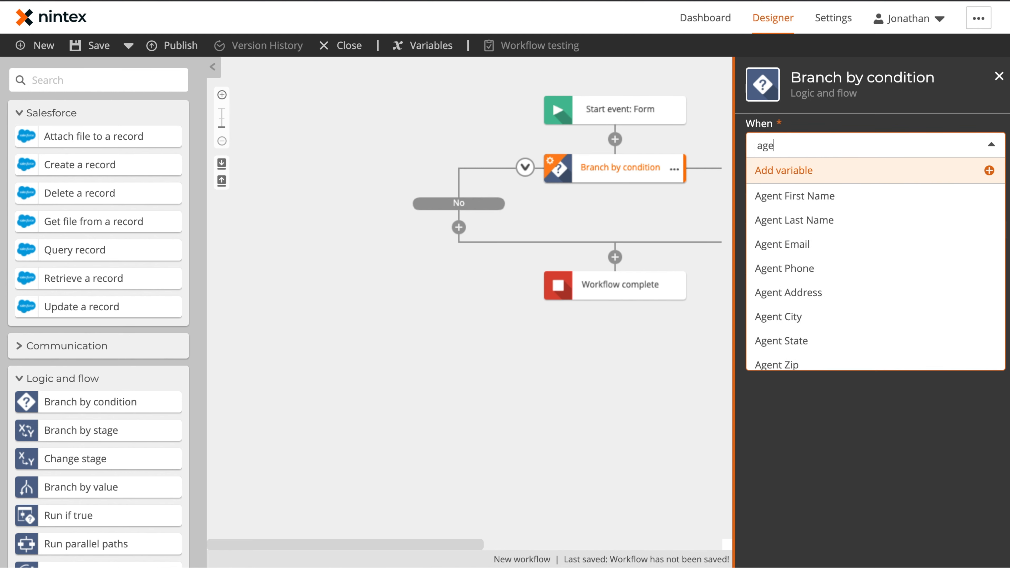
pyautogui.write('nt re')
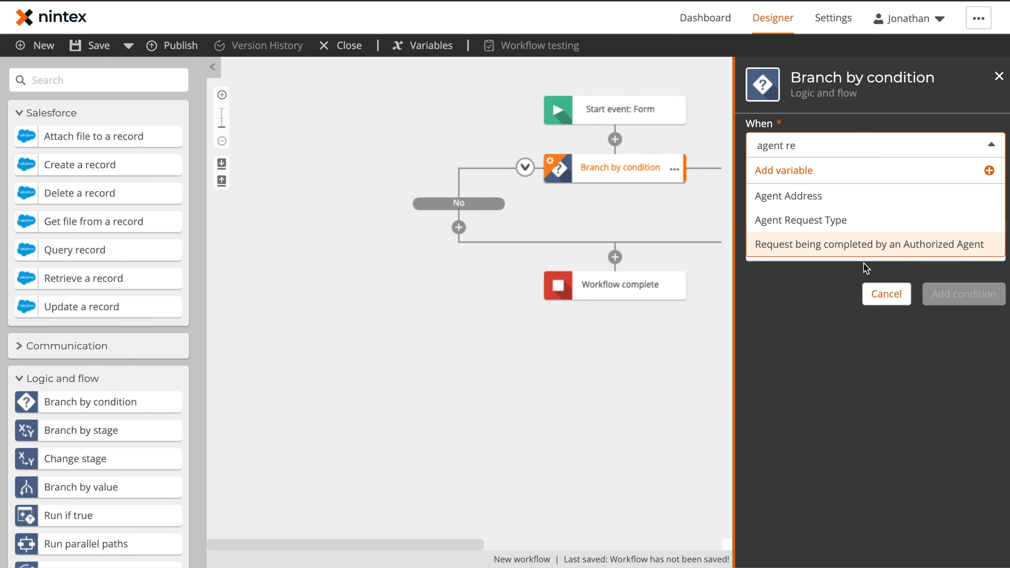
pyautogui.click(872, 244)
pyautogui.click(843, 197)
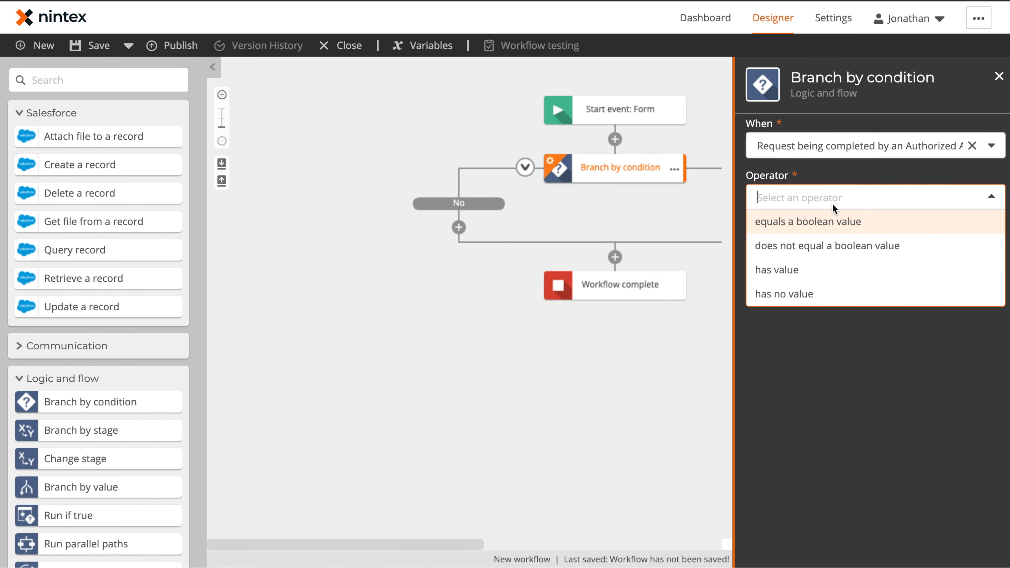
pyautogui.click(824, 222)
pyautogui.click(816, 249)
pyautogui.click(805, 296)
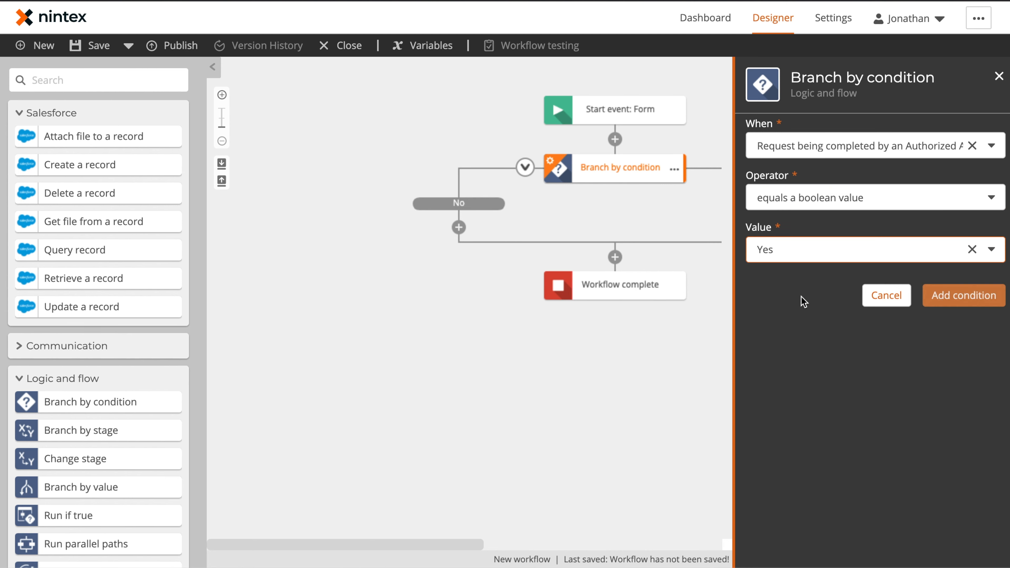
pyautogui.click(943, 296)
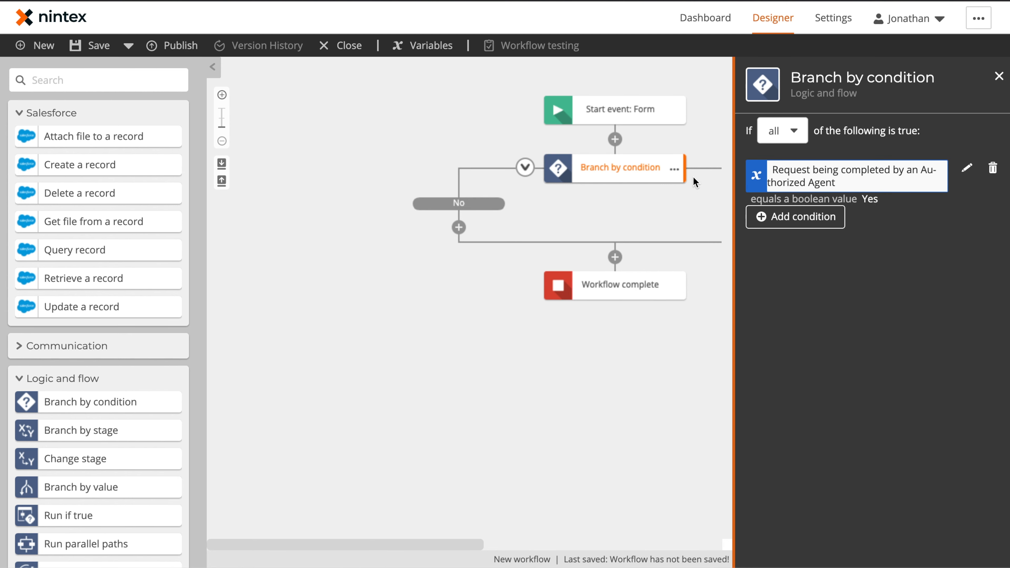
pyautogui.click(999, 76)
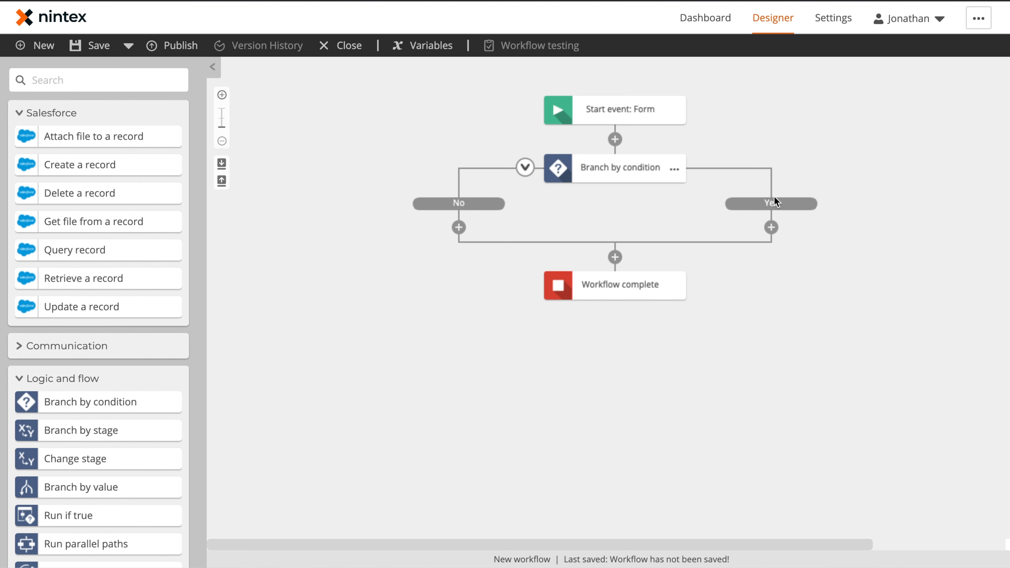
# Rename the condition branch to 'Request Made By Agent?'.
pyautogui.click(675, 169)
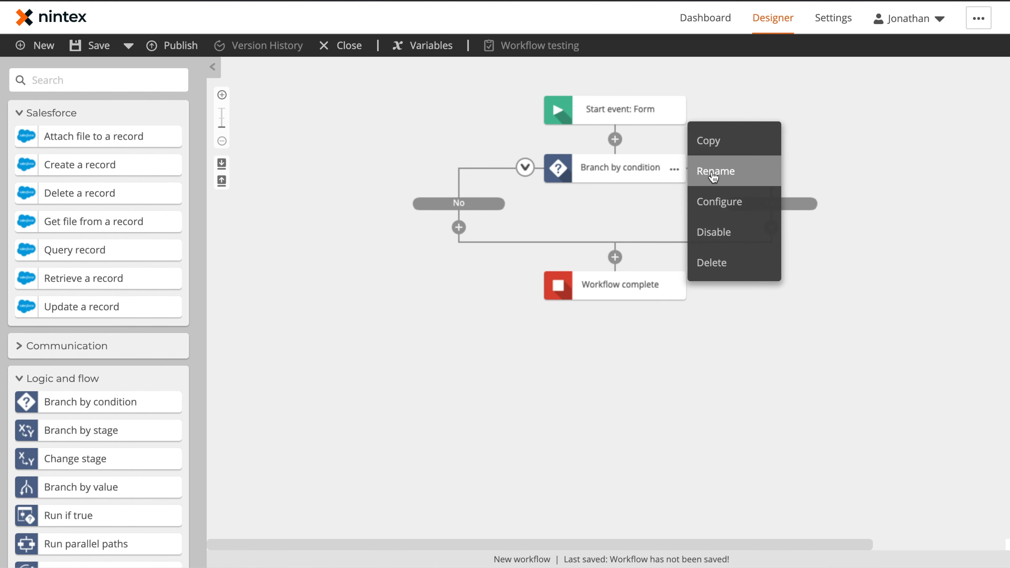
pyautogui.click(713, 174)
pyautogui.write('Request')
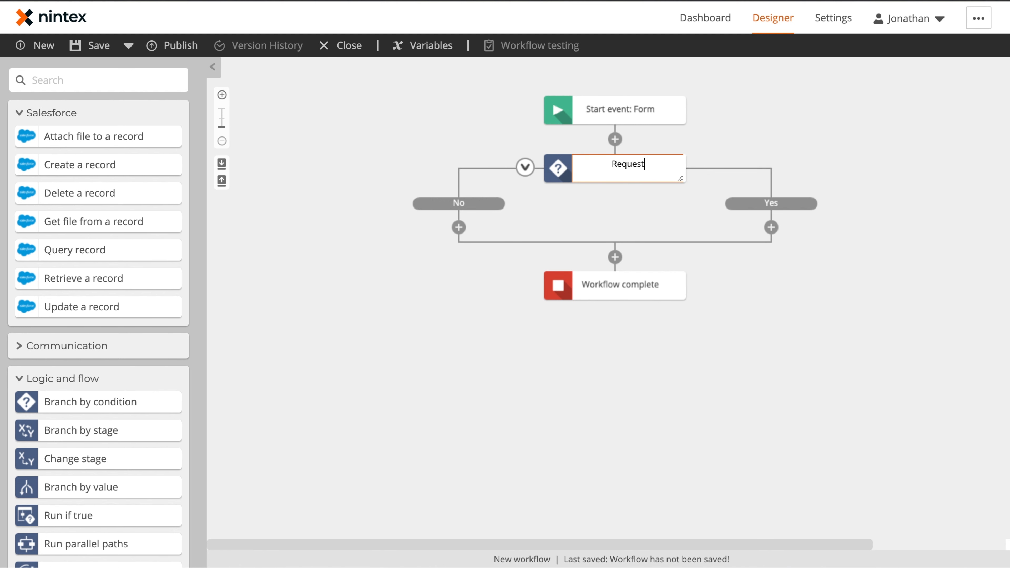
pyautogui.write(' Made By Agent?')
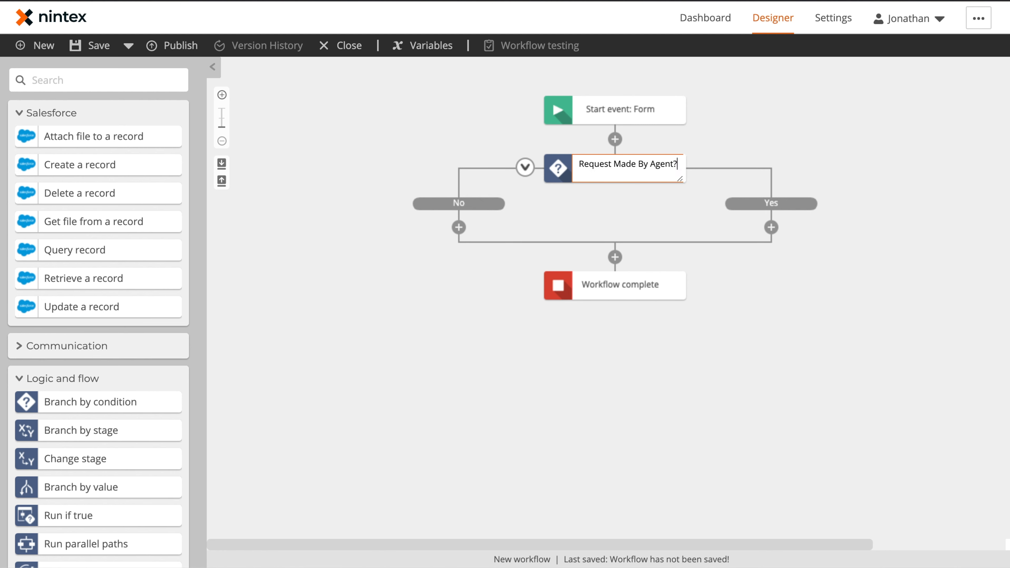
pyautogui.press('Return')
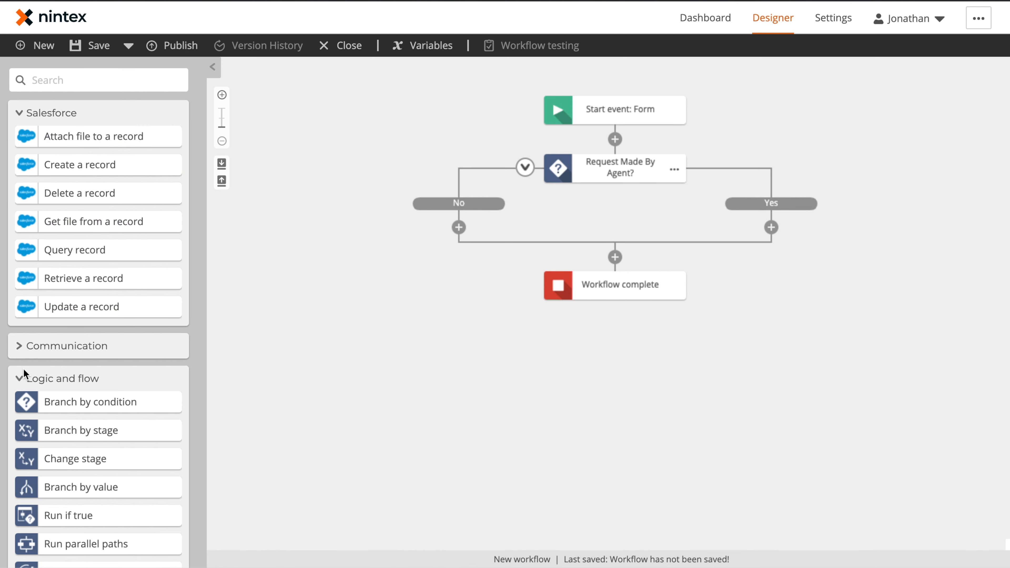
# Place a Get item from collection action on the No path.
pyautogui.click(21, 380)
pyautogui.click(19, 413)
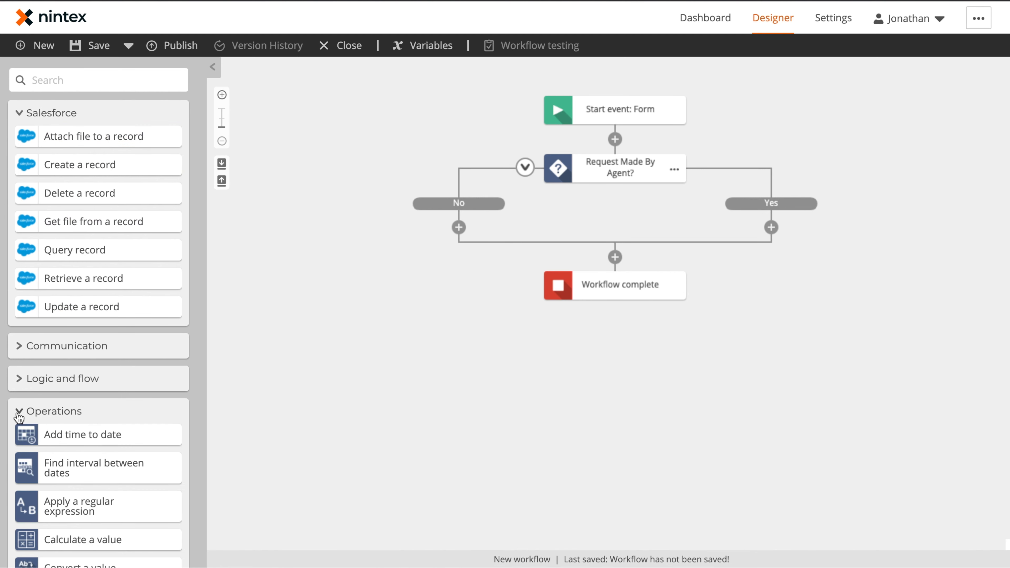
pyautogui.click(19, 414)
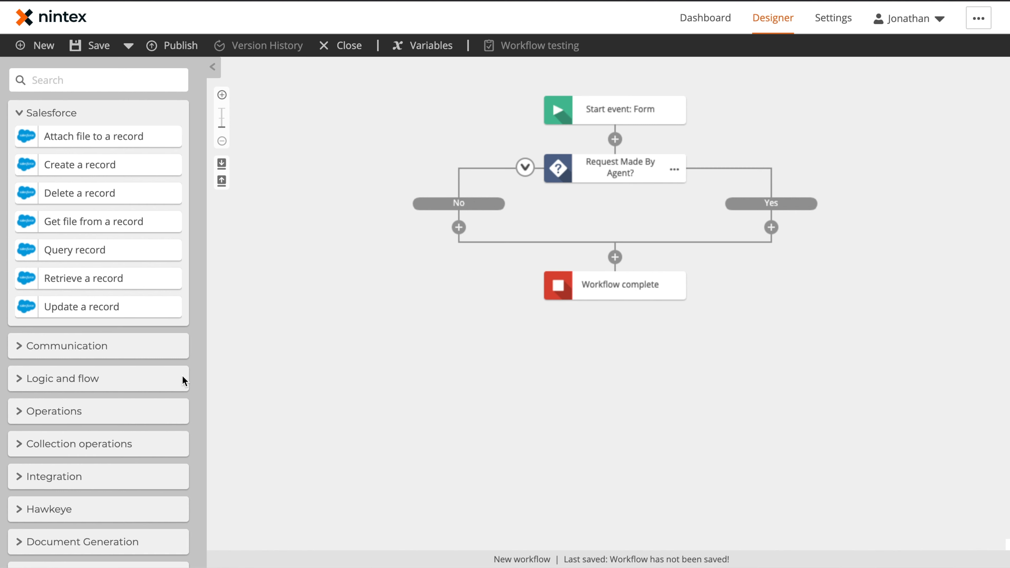
pyautogui.click(18, 447)
pyautogui.scroll(-5, 78, 415)
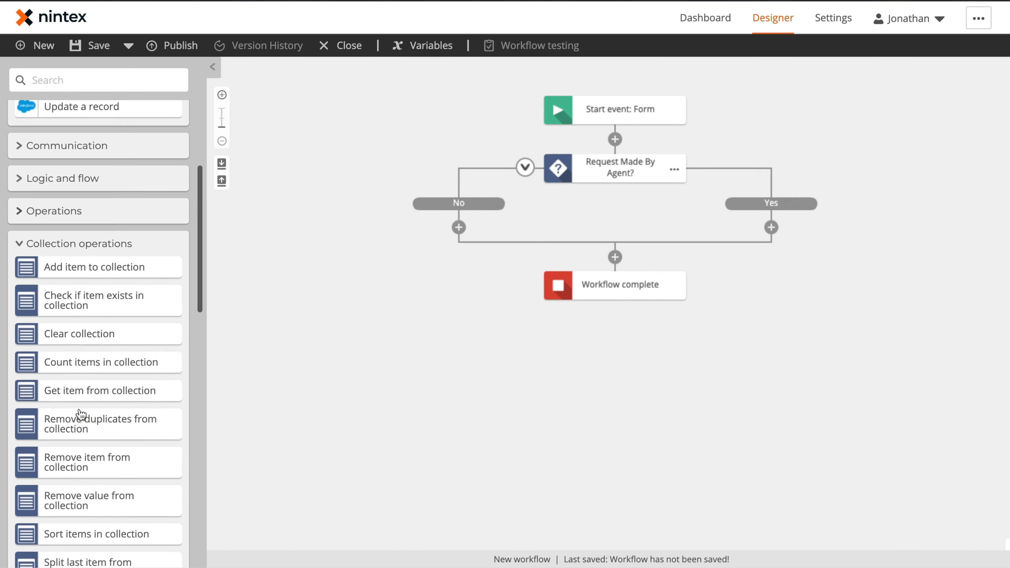
pyautogui.scroll(-2, 79, 297)
pyautogui.moveTo(91, 302); pyautogui.dragTo(456, 220)
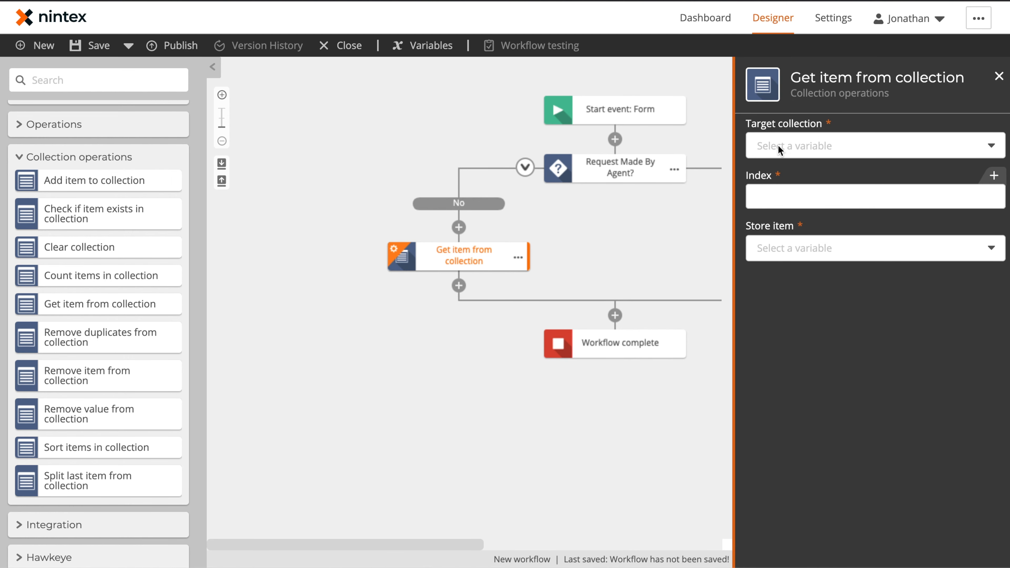
# Read index 0 of Verification Documentation into a new File variable, Verification Documentation File.
pyautogui.click(780, 149)
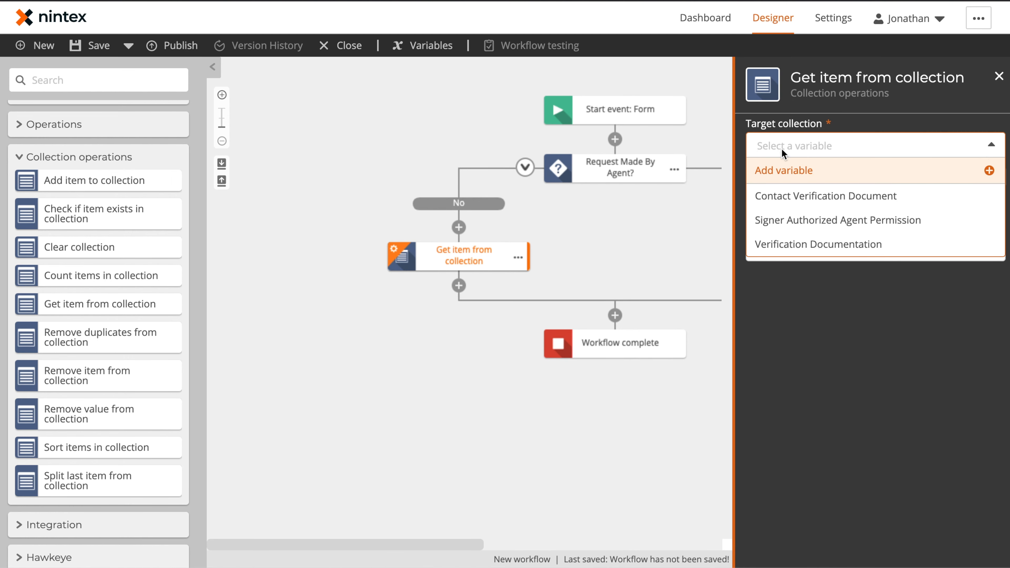
pyautogui.click(789, 244)
pyautogui.click(791, 191)
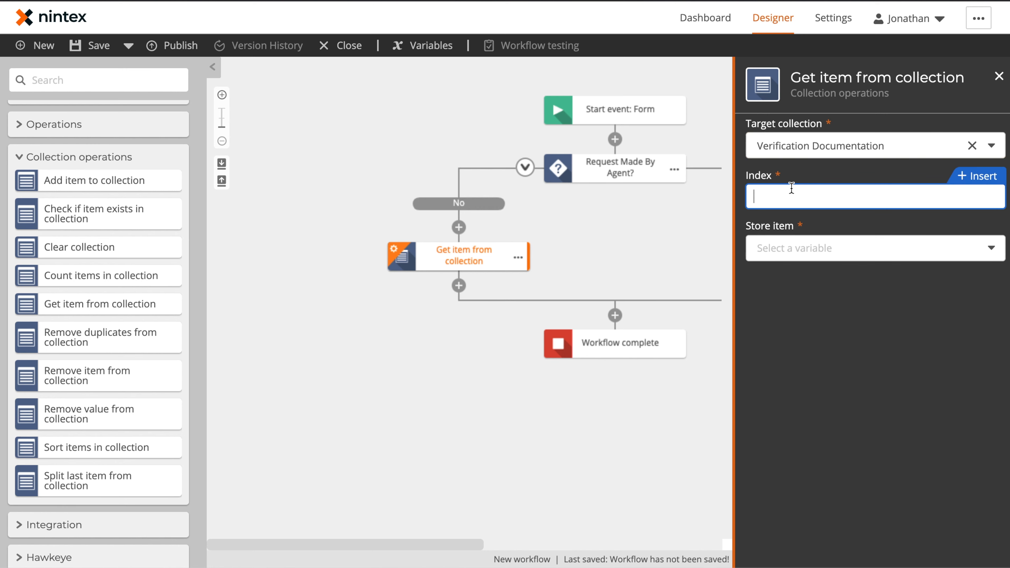
pyautogui.click(807, 249)
pyautogui.click(805, 274)
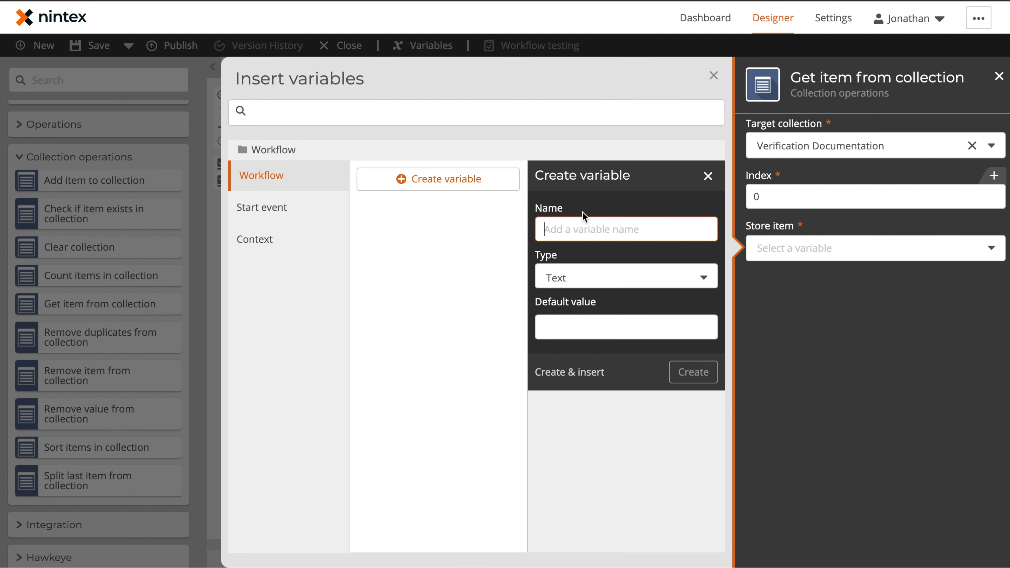
pyautogui.write('Veri')
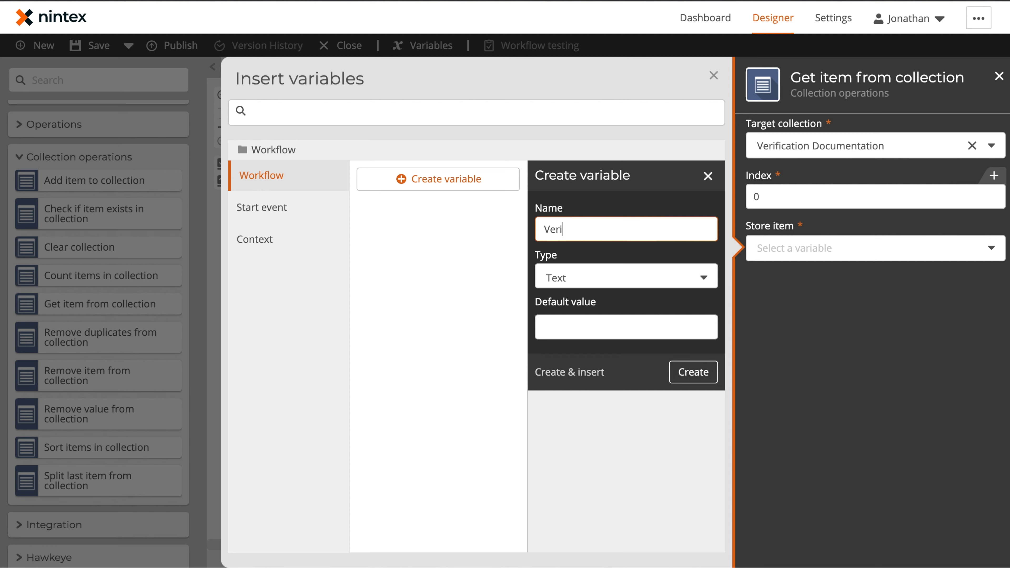
pyautogui.write('fication Documentation File')
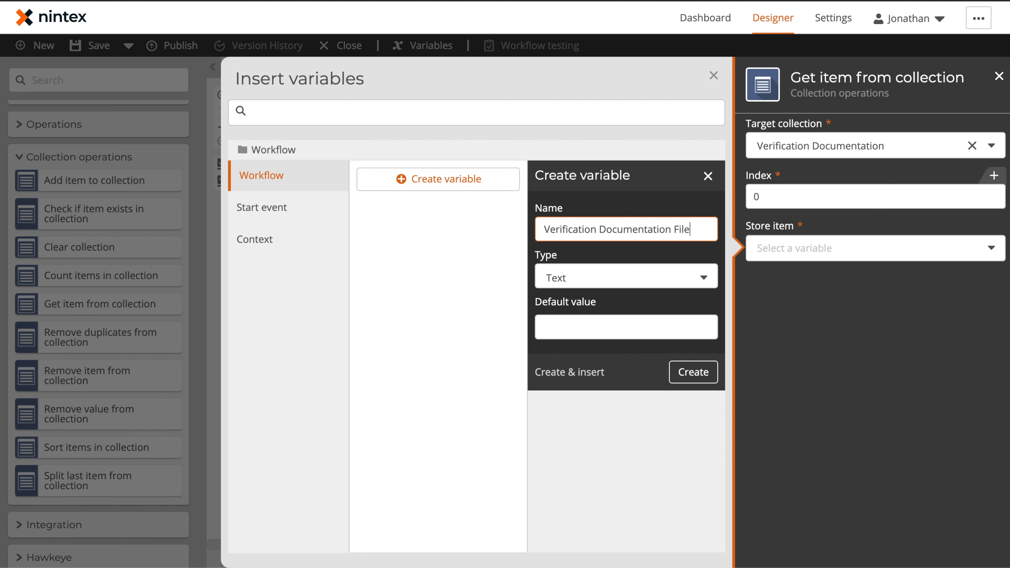
pyautogui.click(558, 283)
pyautogui.click(562, 425)
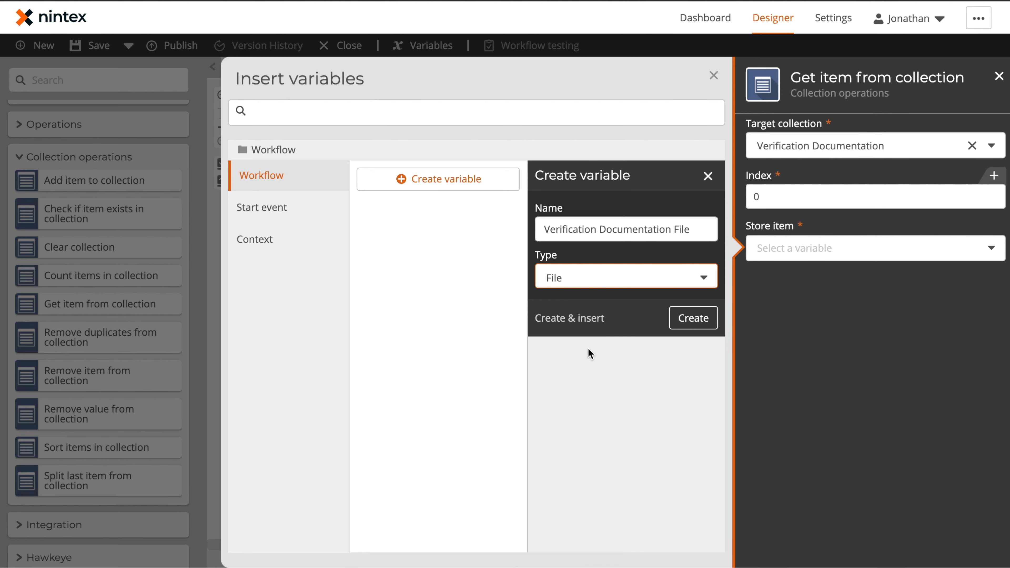
pyautogui.click(574, 319)
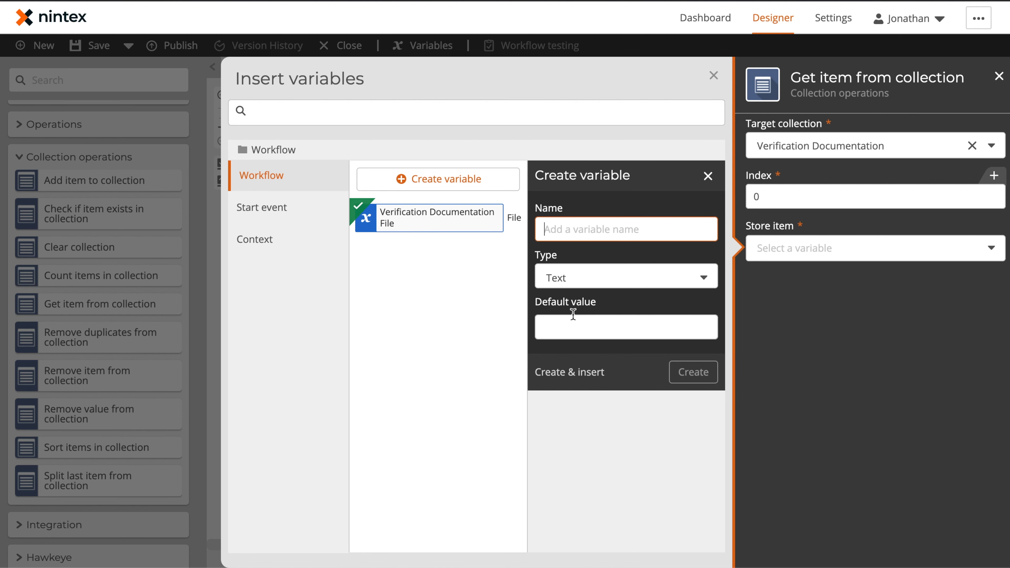
pyautogui.click(714, 76)
# Rename the action to 'Get Verification Documentation'.
pyautogui.click(518, 257)
pyautogui.click(552, 258)
pyautogui.write('Get Ver')
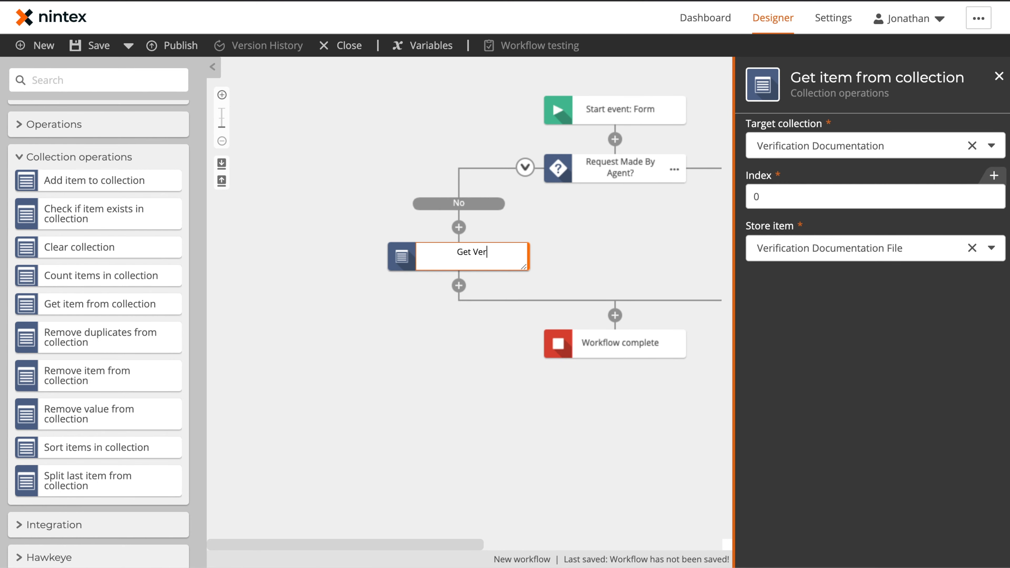
pyautogui.write('ification Documentation')
pyautogui.press('Return')
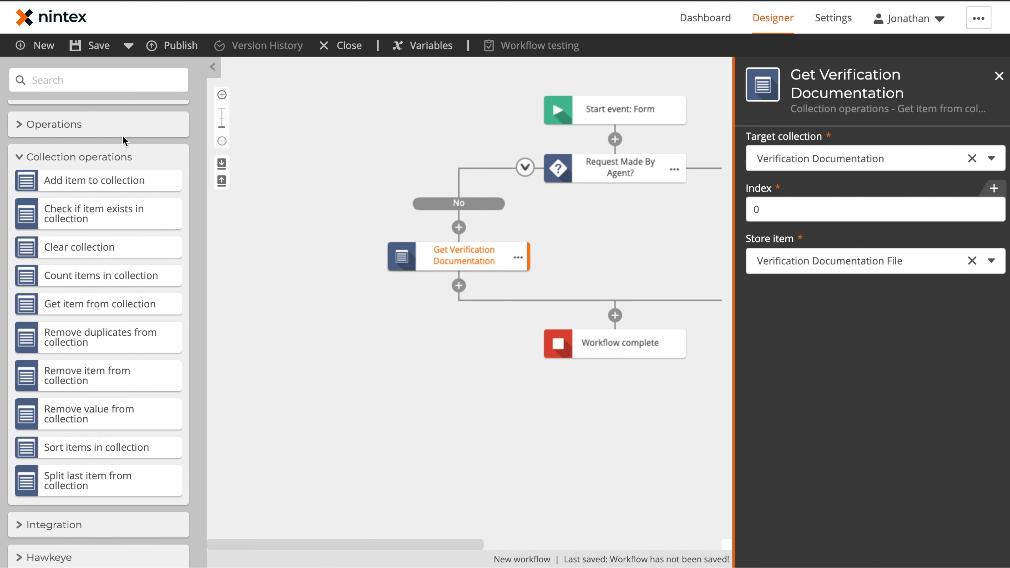
# Add a SharePoint Online Create an item action below Get Verification Documentation.
pyautogui.scroll(-15, 80, 197)
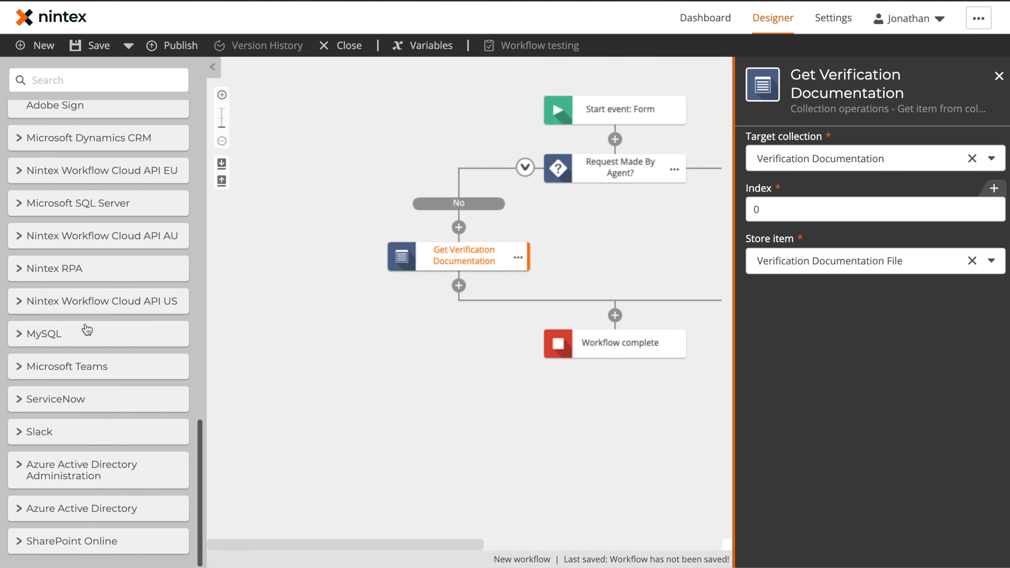
pyautogui.click(20, 540)
pyautogui.scroll(-3, 65, 445)
pyautogui.scroll(-5, 65, 445)
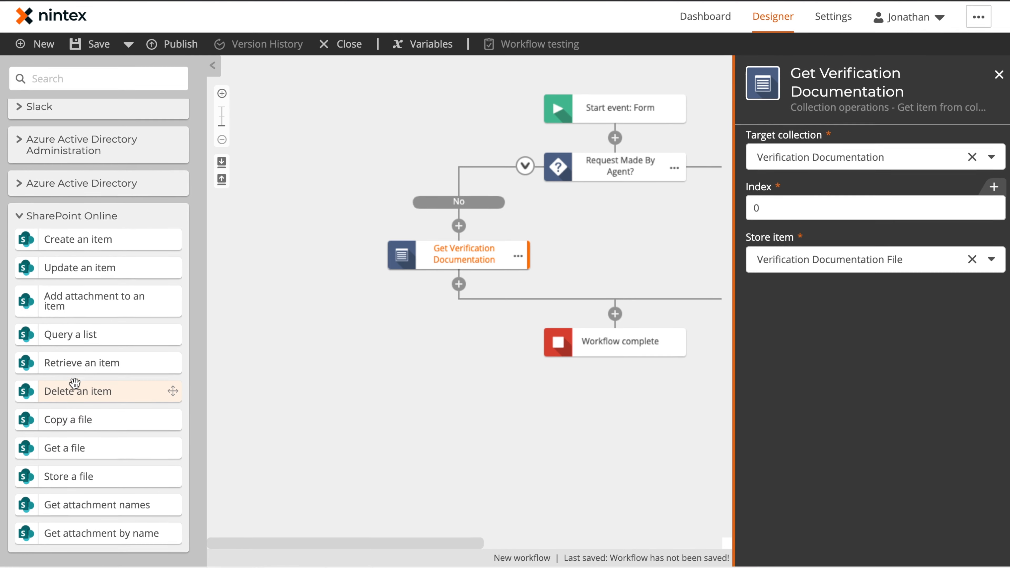
pyautogui.moveTo(105, 239); pyautogui.dragTo(471, 282)
pyautogui.click(462, 314)
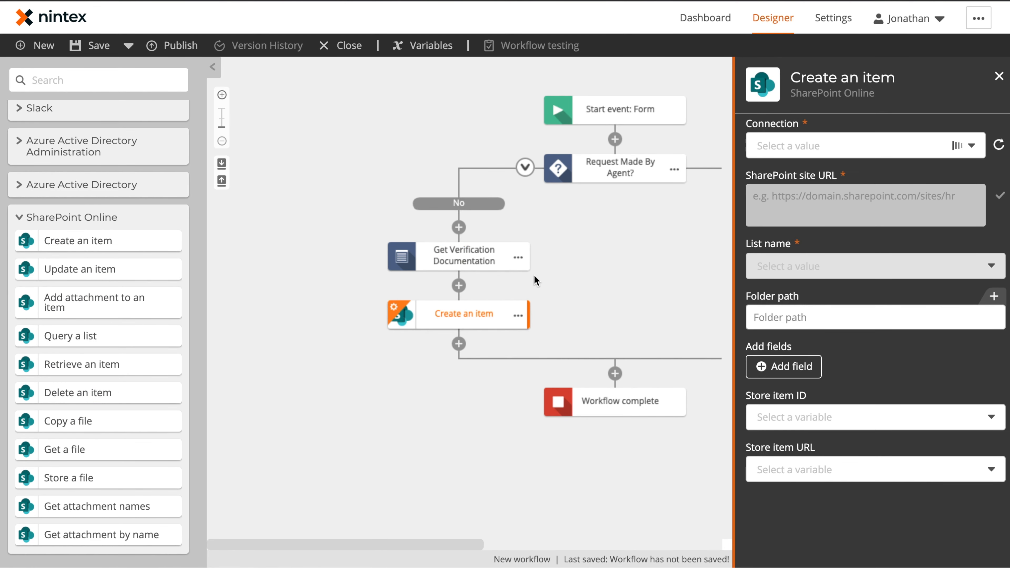
# Use the Office 365 connection, confirm the jbcore site URL, and select Privacy Requests.
pyautogui.click(859, 143)
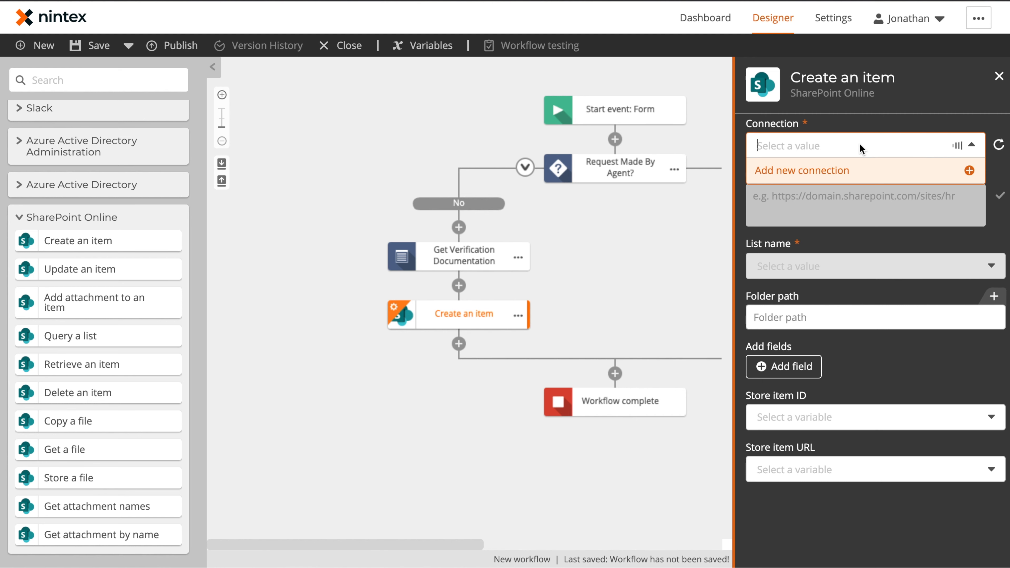
pyautogui.click(837, 230)
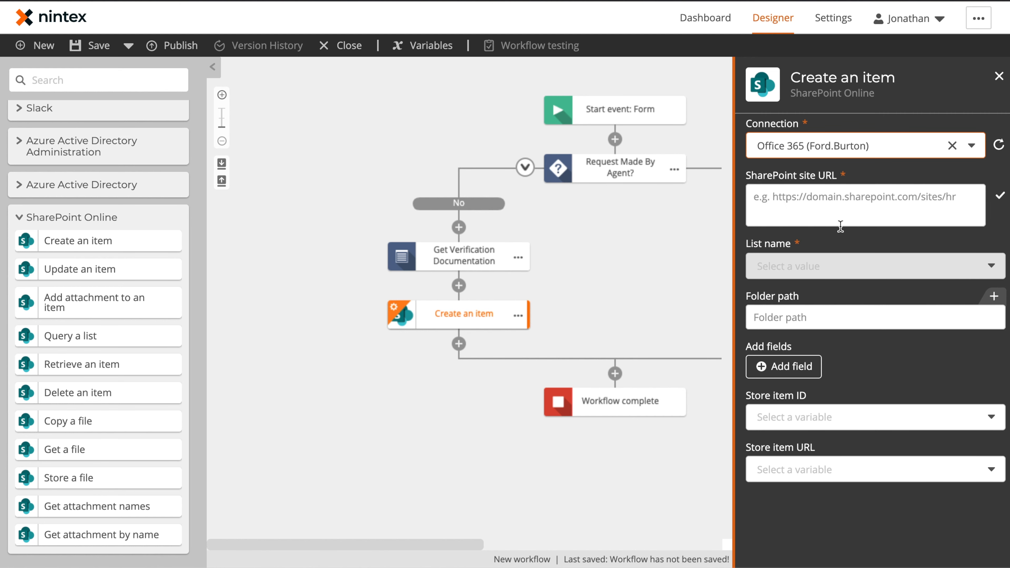
pyautogui.click(843, 201)
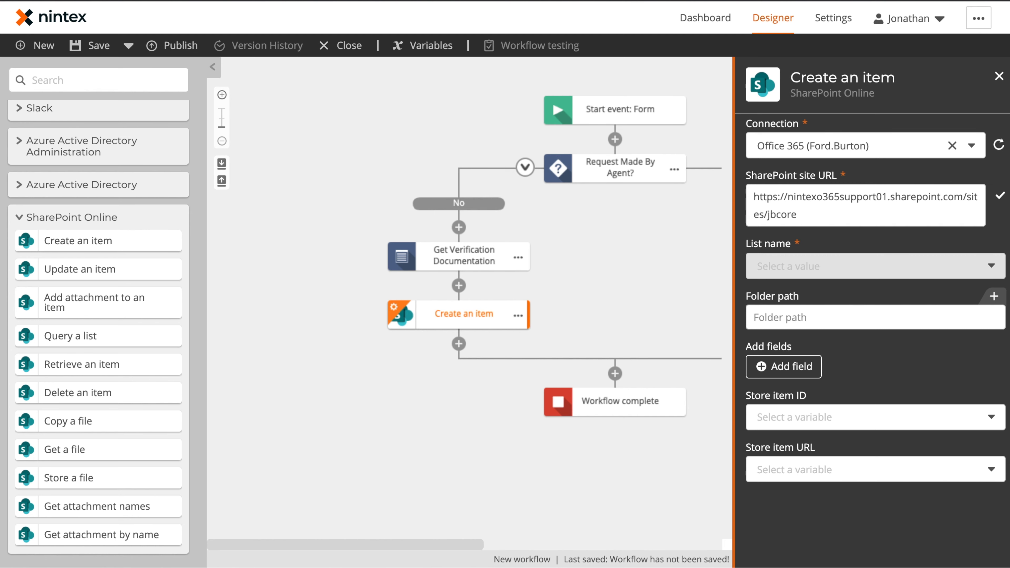
pyautogui.click(1000, 194)
pyautogui.click(839, 271)
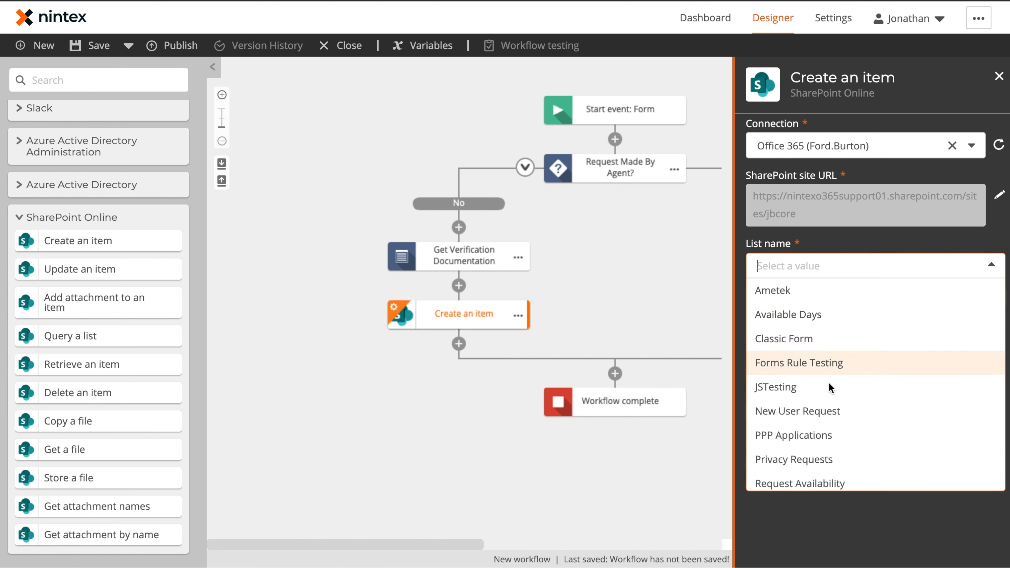
pyautogui.click(807, 461)
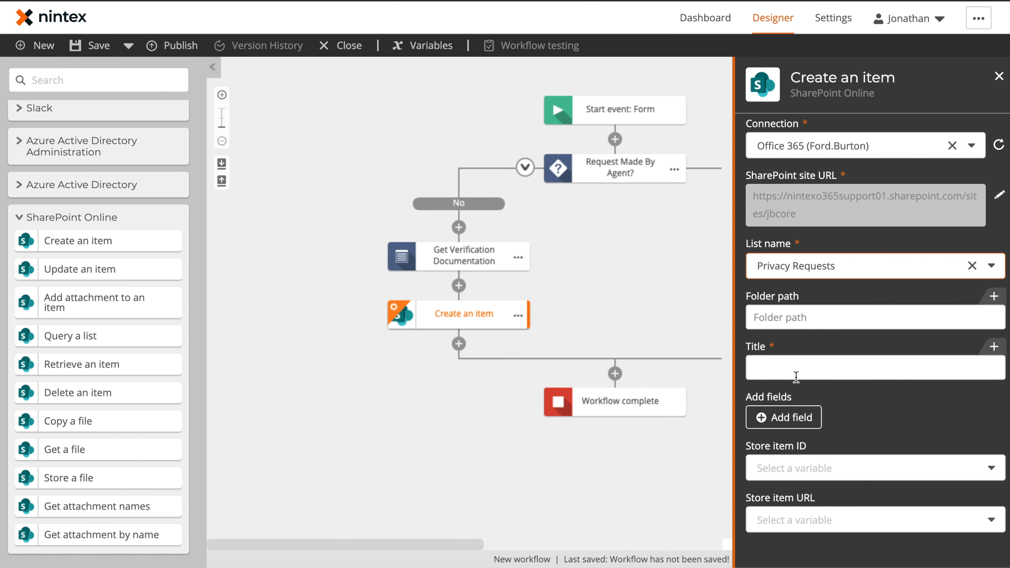
# Tick Contact Address, City, Email, First Name, Last Name and Phone in the field list.
pyautogui.click(781, 417)
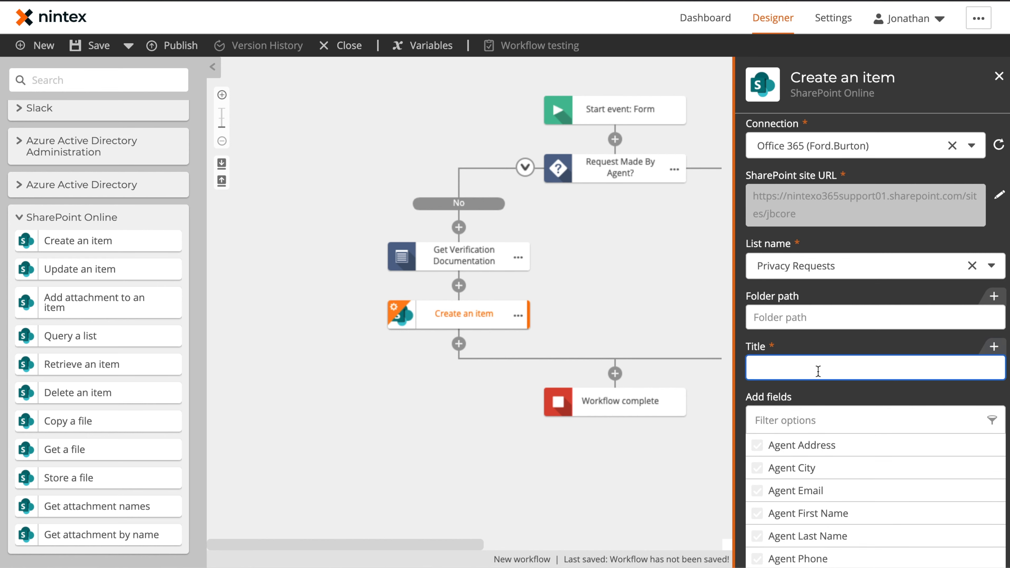
pyautogui.scroll(-4, 817, 370)
pyautogui.scroll(-4, 815, 350)
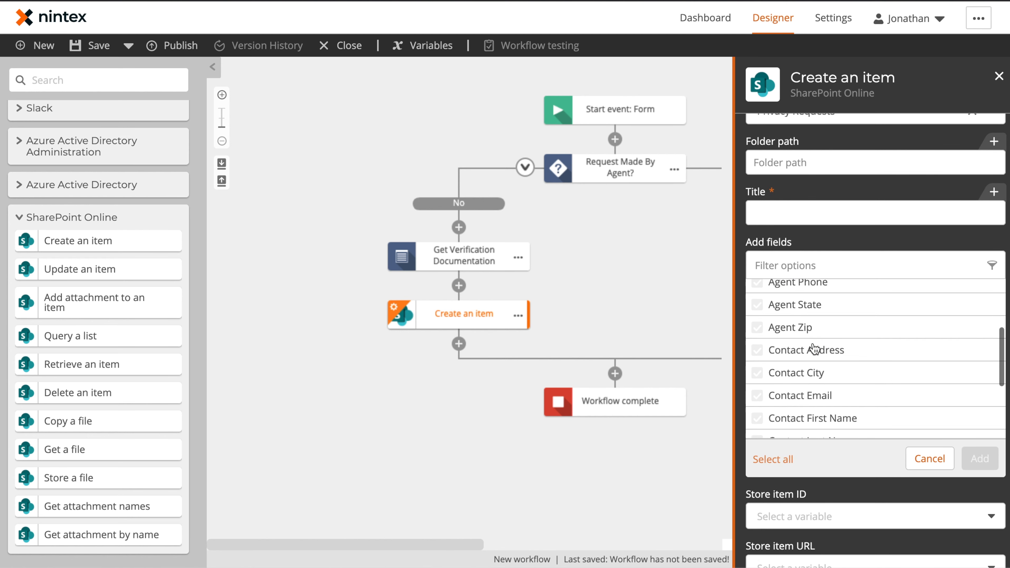
pyautogui.scroll(4, 815, 348)
pyautogui.scroll(-4, 815, 349)
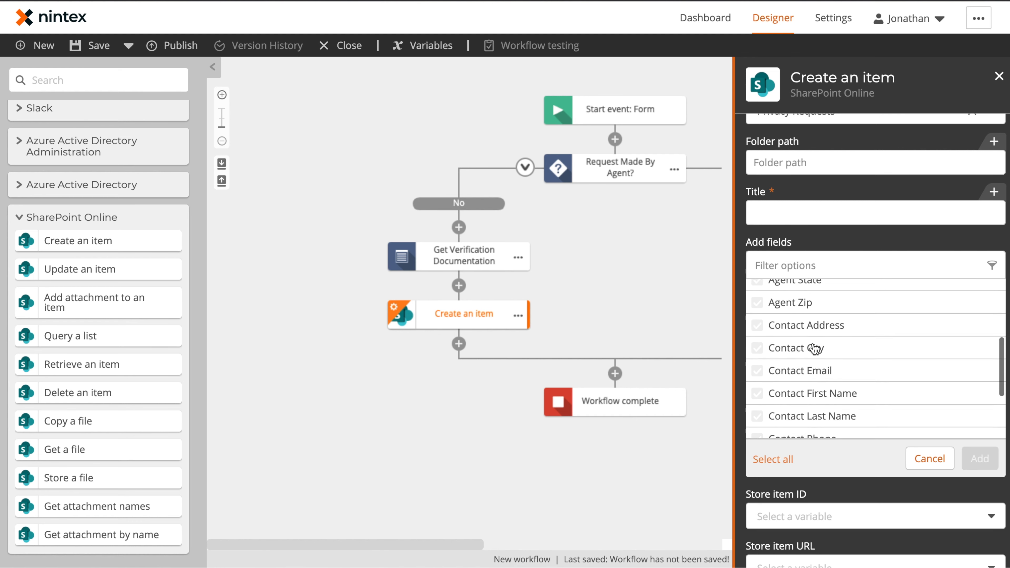
pyautogui.click(789, 318)
pyautogui.click(801, 312)
pyautogui.scroll(-3, 810, 335)
pyautogui.scroll(3, 812, 321)
pyautogui.click(811, 288)
pyautogui.click(812, 307)
pyautogui.click(812, 329)
pyautogui.click(814, 351)
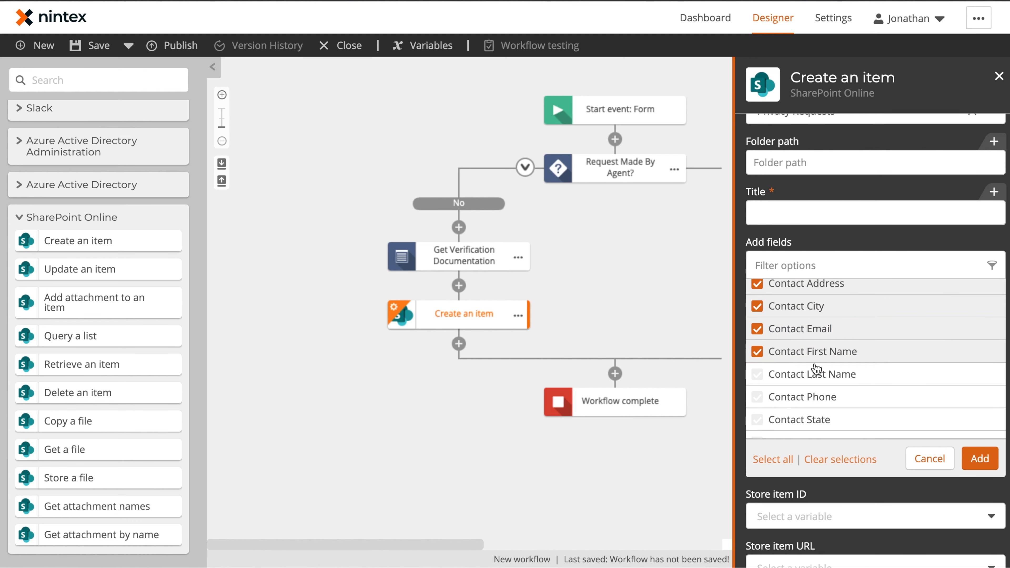
pyautogui.click(814, 374)
pyautogui.click(815, 397)
# Also tick Contact State, Contact Zip, Request by Agent? and Request Type, then add them.
pyautogui.scroll(-3, 816, 417)
pyautogui.click(815, 359)
pyautogui.click(818, 381)
pyautogui.click(825, 403)
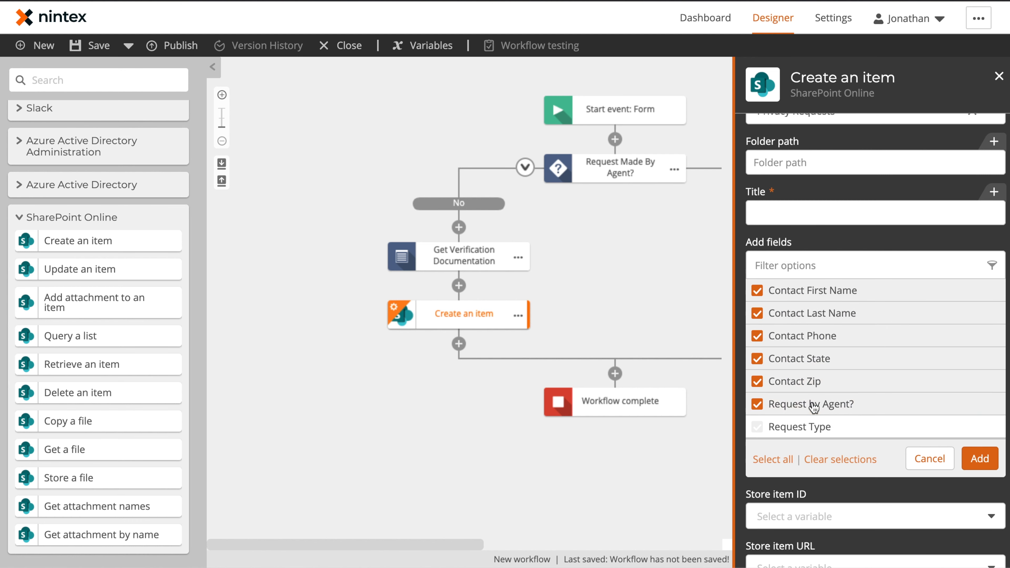
pyautogui.click(801, 425)
pyautogui.click(979, 459)
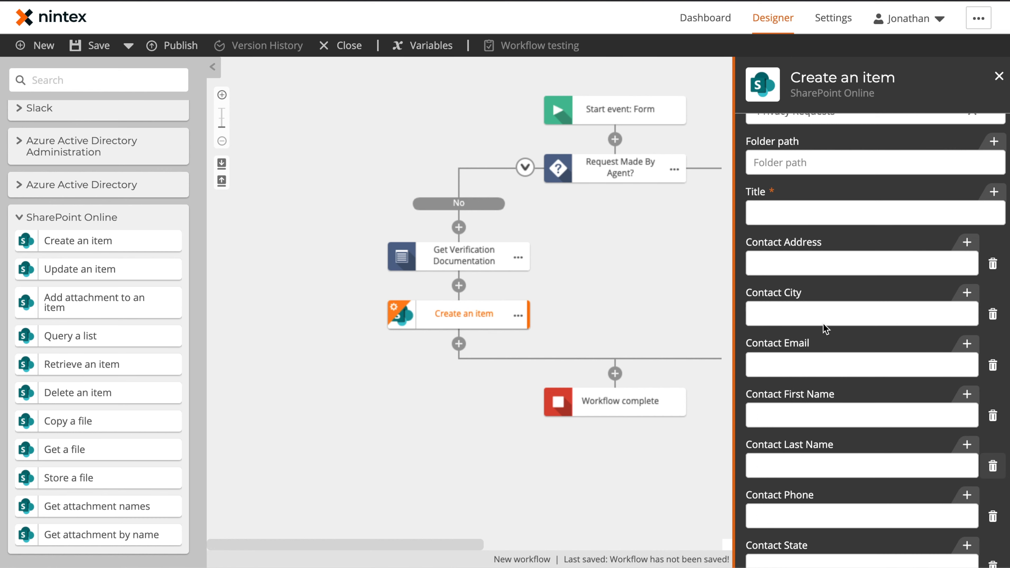
pyautogui.click(824, 216)
# Set the Title to the form's First Name, Last Name and 'CCPA Request'.
pyautogui.click(971, 193)
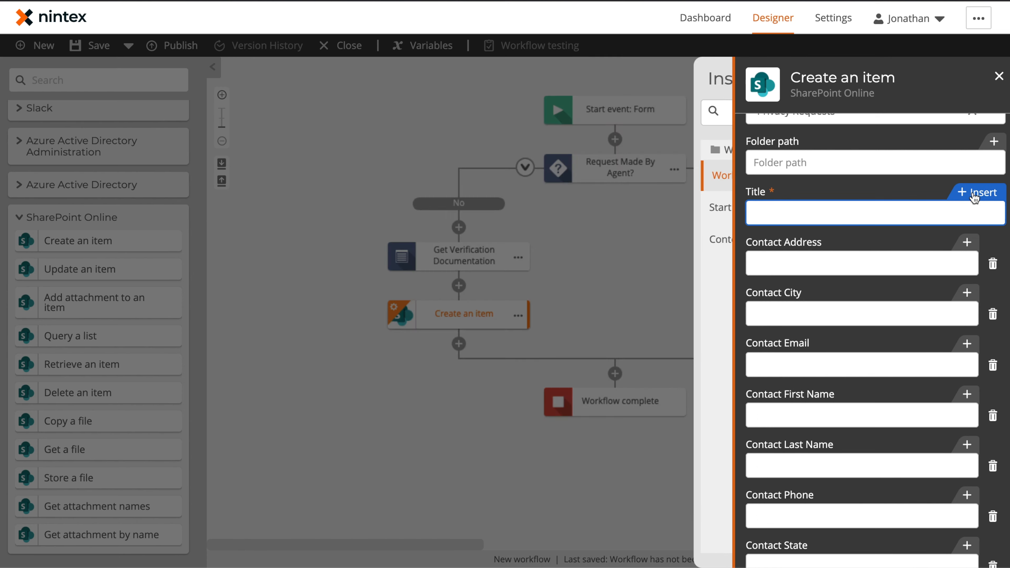
pyautogui.click(300, 215)
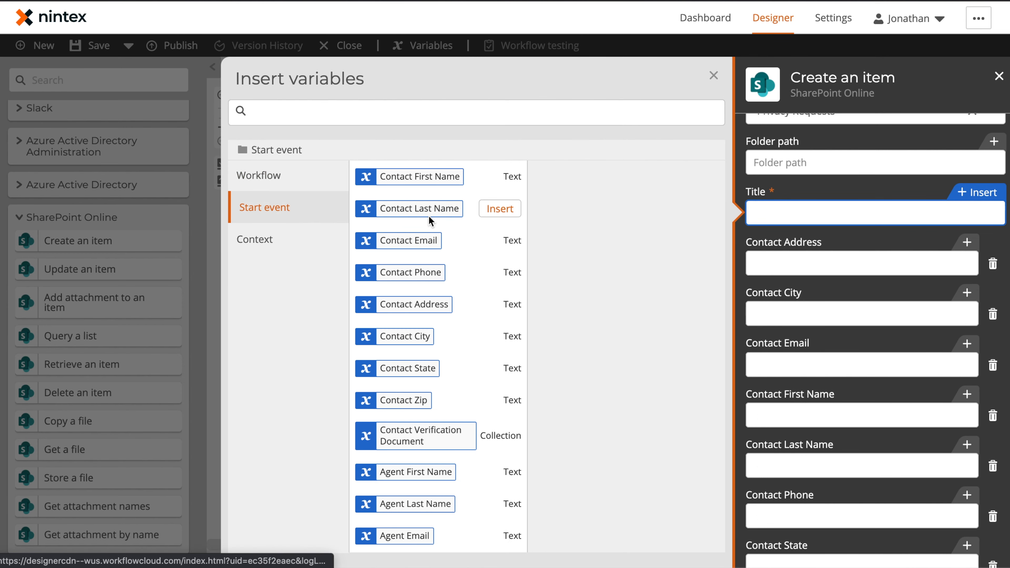
pyautogui.scroll(-1, 455, 303)
pyautogui.scroll(-12, 456, 301)
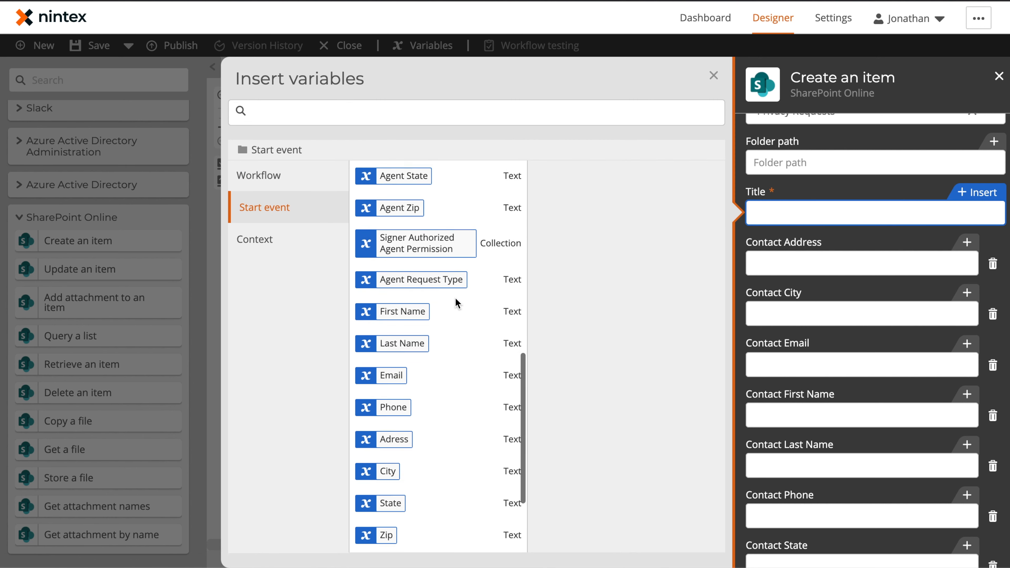
pyautogui.click(502, 226)
pyautogui.click(508, 251)
pyautogui.write('CCPA Request')
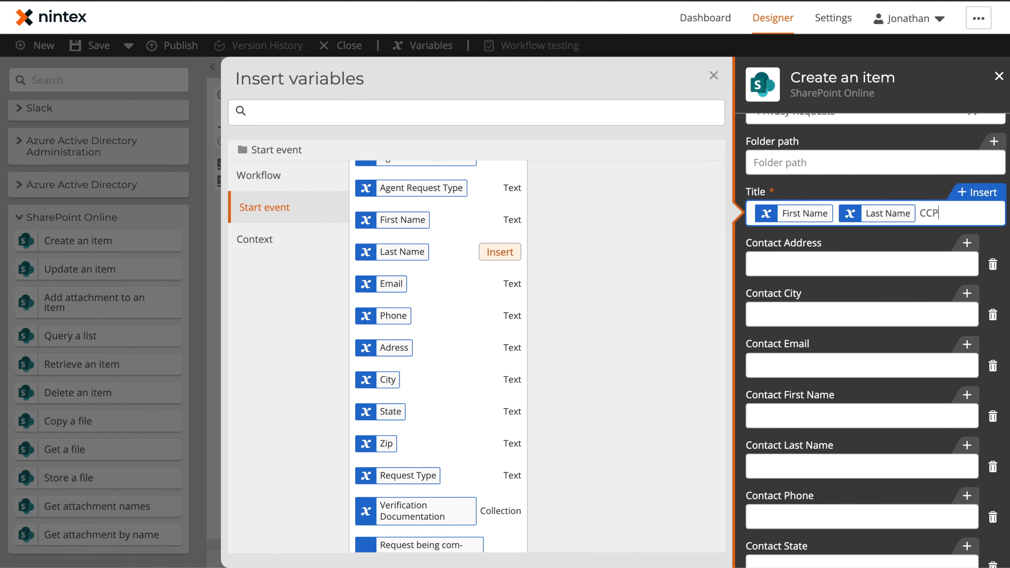
# Map Contact Address, City, Email, First Name, Last Name and Phone to the form's values.
pyautogui.click(767, 261)
pyautogui.click(500, 348)
pyautogui.click(824, 312)
pyautogui.click(500, 380)
pyautogui.click(824, 367)
pyautogui.click(500, 284)
pyautogui.click(824, 418)
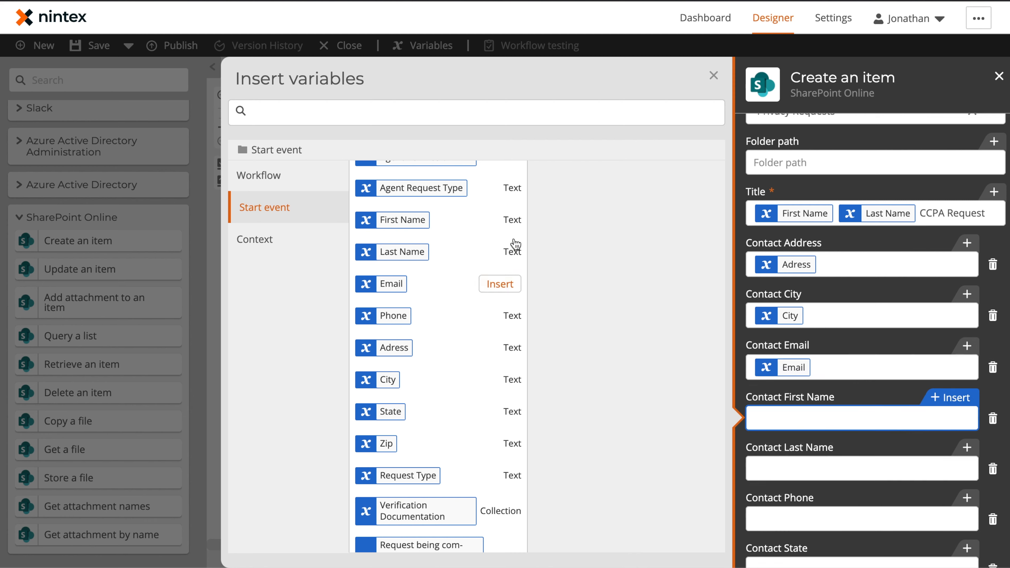
pyautogui.click(502, 220)
pyautogui.click(823, 469)
pyautogui.click(513, 253)
pyautogui.click(824, 518)
# Map Contact State, Contact Zip, Request Type and Request by Agent? to the form answers.
pyautogui.scroll(-5, 798, 384)
pyautogui.click(963, 284)
pyautogui.click(264, 207)
pyautogui.scroll(-10, 460, 298)
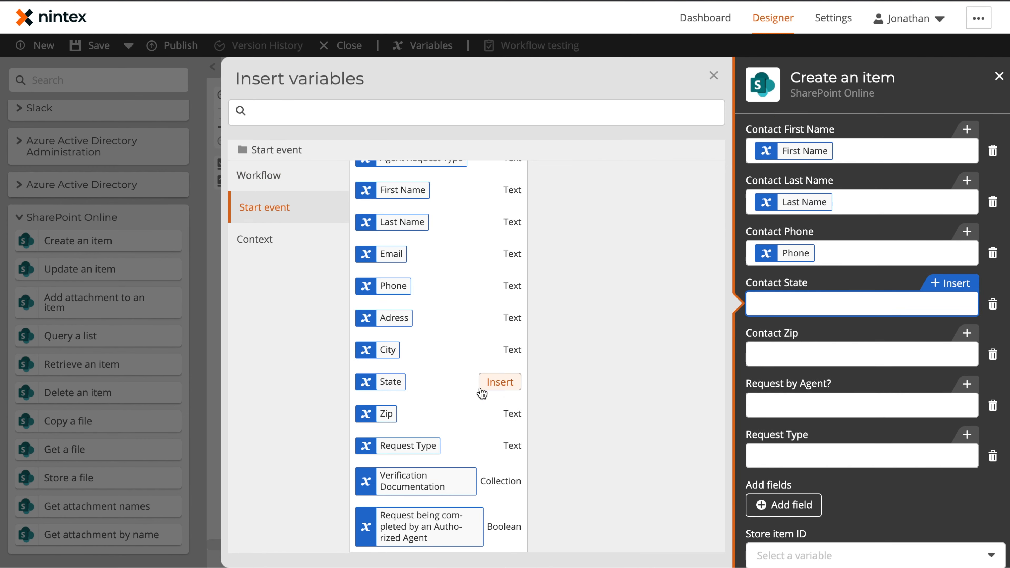
pyautogui.click(500, 383)
pyautogui.click(824, 355)
pyautogui.click(500, 382)
pyautogui.press('BackSpace')
pyautogui.click(512, 414)
pyautogui.click(824, 456)
pyautogui.click(512, 445)
pyautogui.click(824, 406)
pyautogui.click(503, 526)
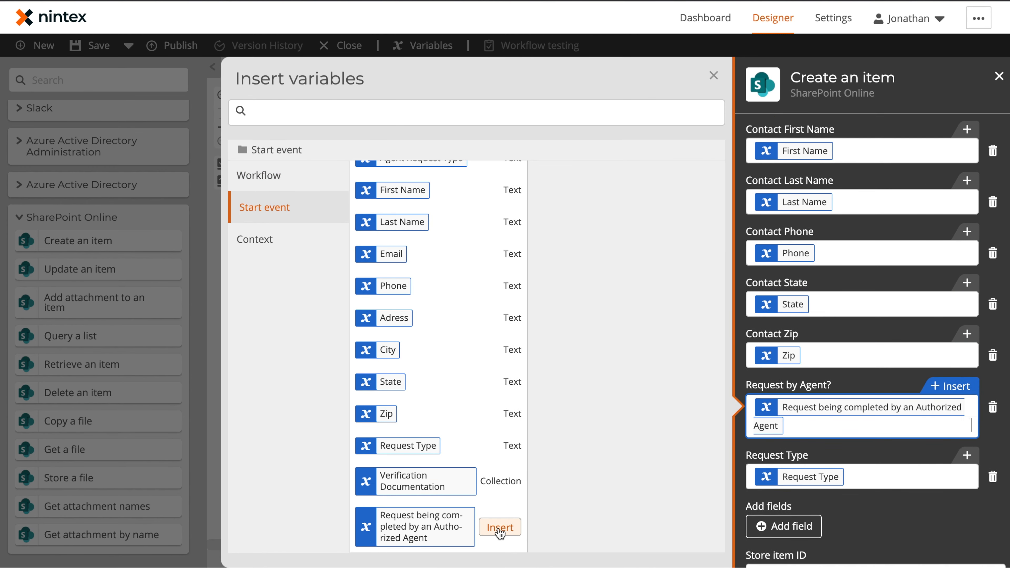
# Store the new item's ID in a new integer variable, Item ID.
pyautogui.click(803, 493)
pyautogui.click(791, 515)
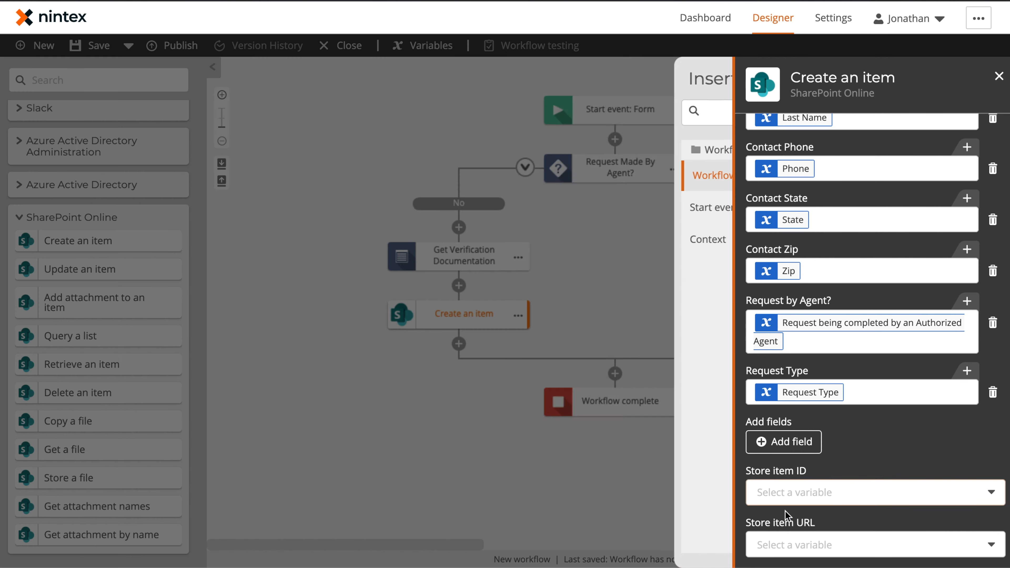
pyautogui.click(440, 184)
pyautogui.write('Item ID')
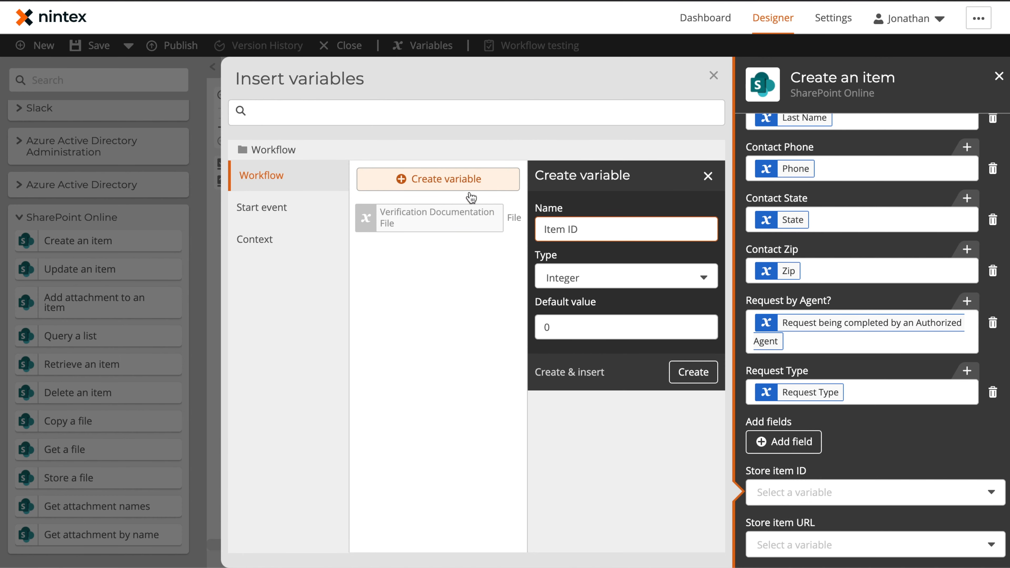
pyautogui.click(572, 377)
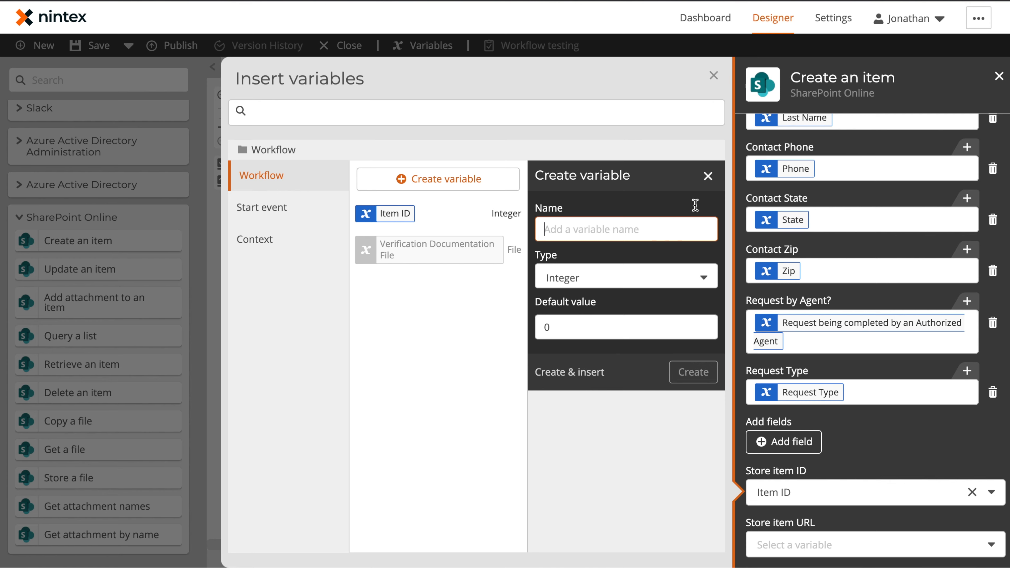
pyautogui.click(713, 76)
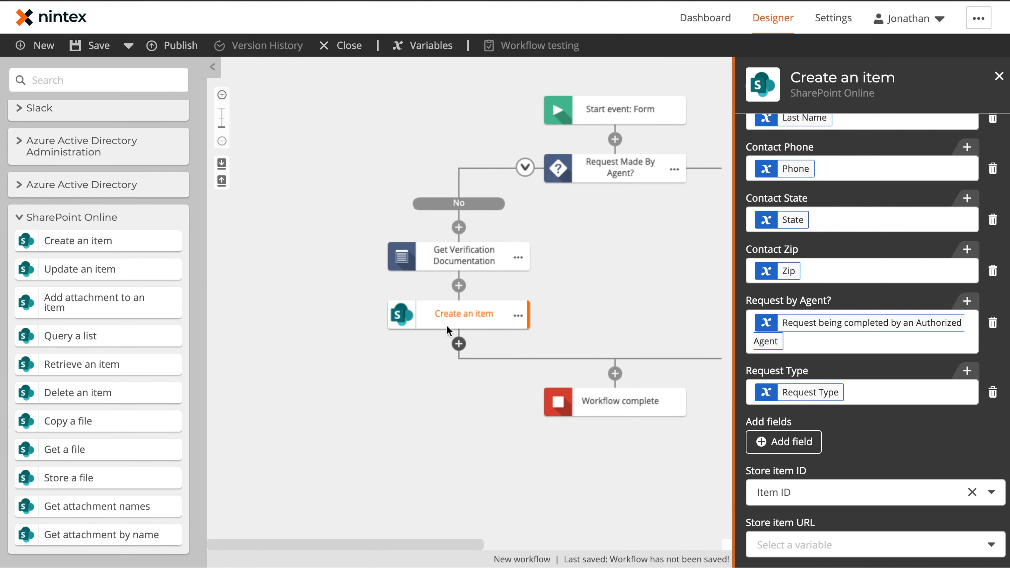
# Rename the step to 'Create New Customer Request'.
pyautogui.click(518, 315)
pyautogui.click(556, 317)
pyautogui.write('Create New')
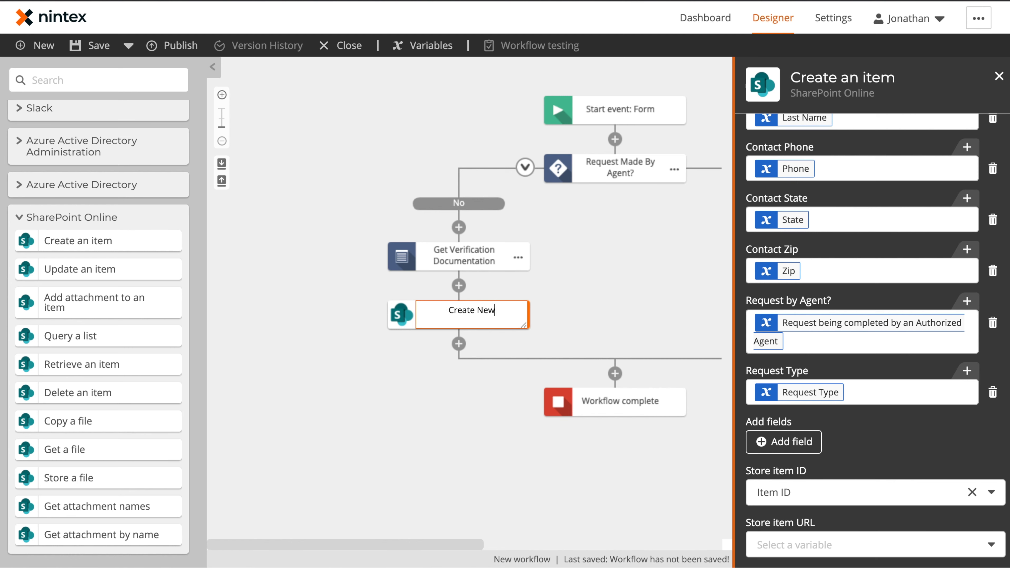
pyautogui.write(' Customer Request')
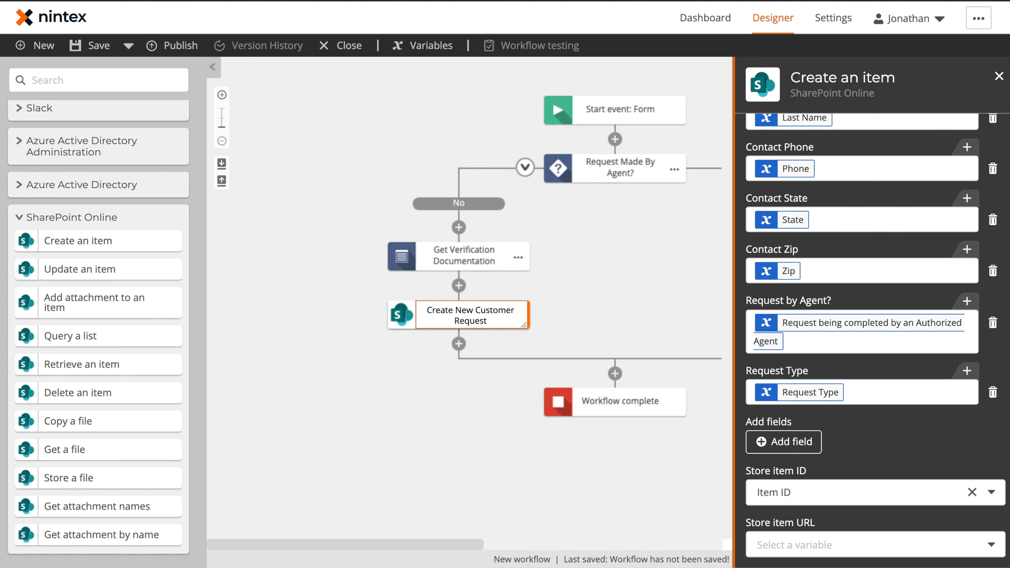
pyautogui.press('Return')
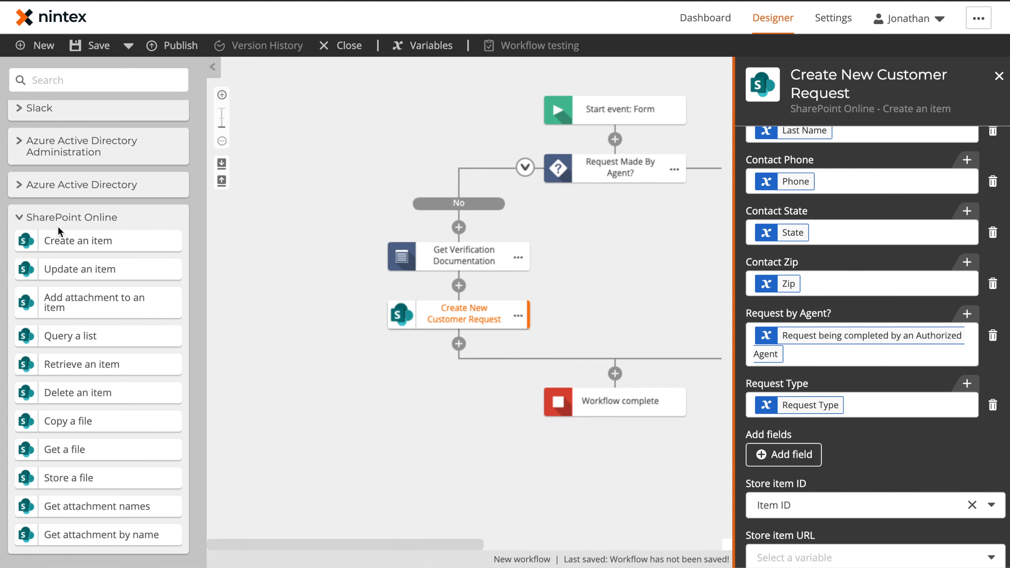
# Add an attachment step that attaches the Verification Documentation File variable.
pyautogui.moveTo(84, 304); pyautogui.dragTo(476, 344)
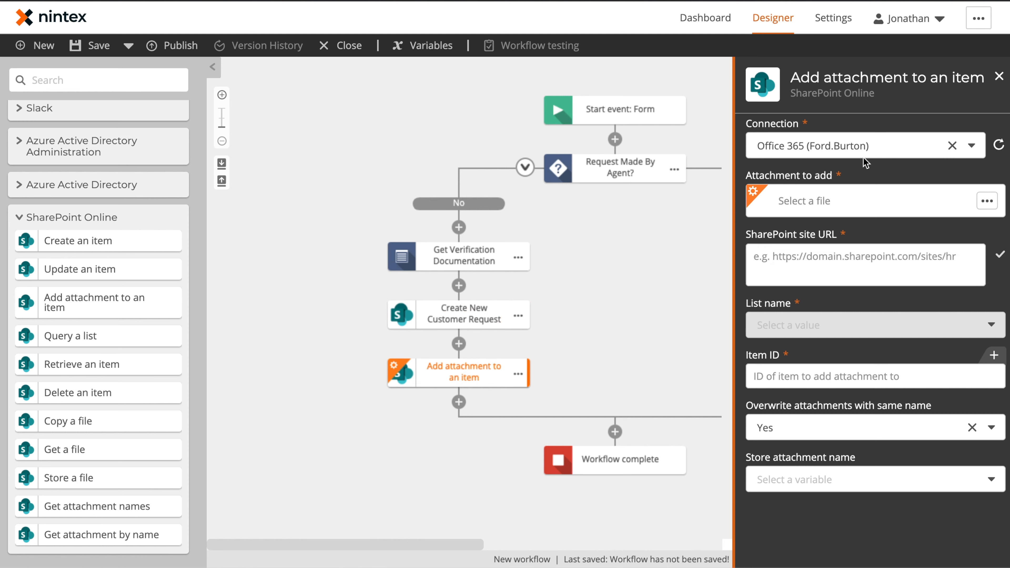
pyautogui.click(849, 210)
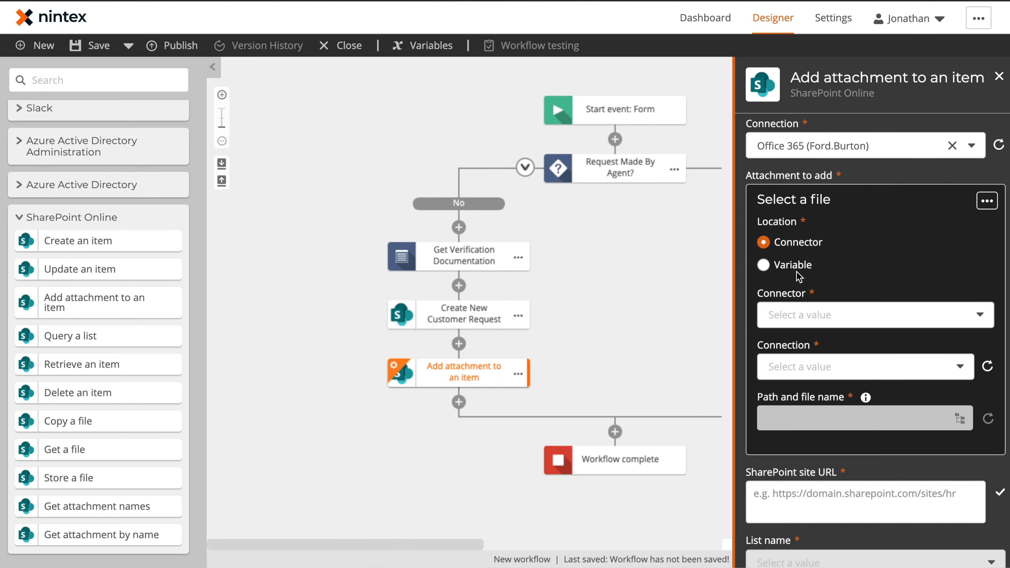
pyautogui.click(763, 264)
pyautogui.click(815, 315)
pyautogui.click(835, 364)
# Target the SharePoint site's Privacy Requests list, using the Item ID variable.
pyautogui.click(854, 384)
pyautogui.write('https://nintexo365support01.sharepoint.com/si')
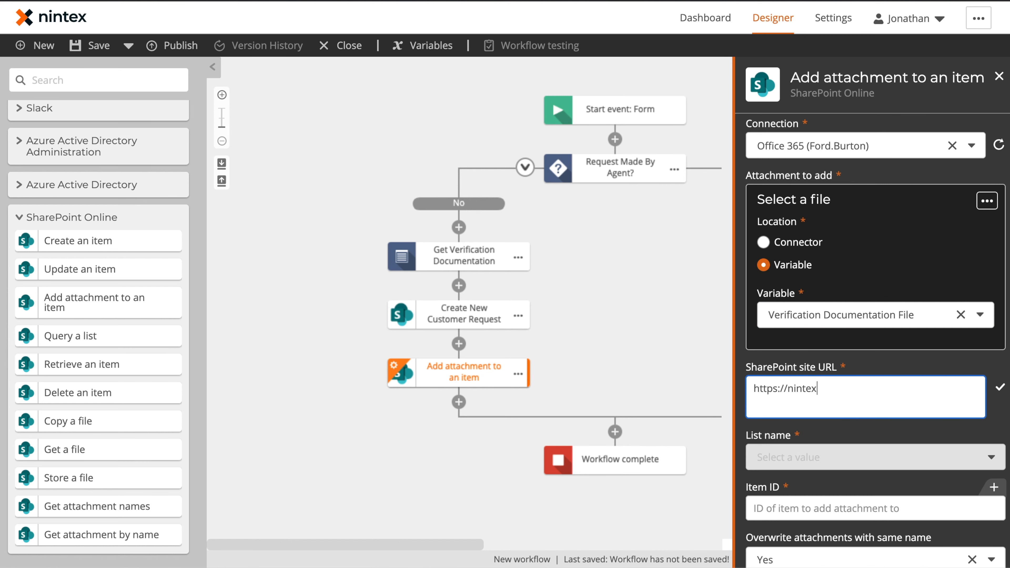
pyautogui.click(999, 387)
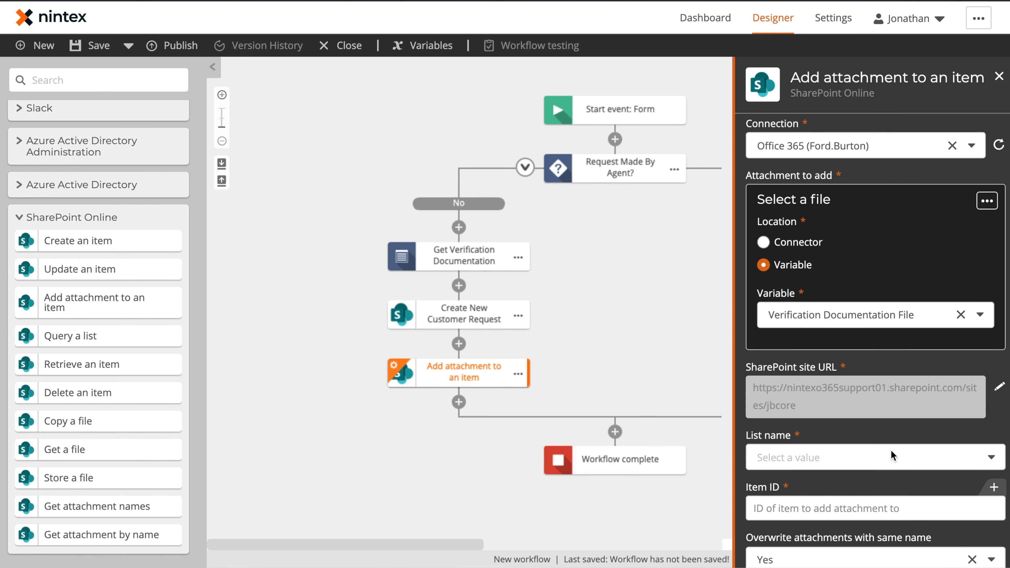
pyautogui.click(891, 457)
pyautogui.scroll(-2, 819, 446)
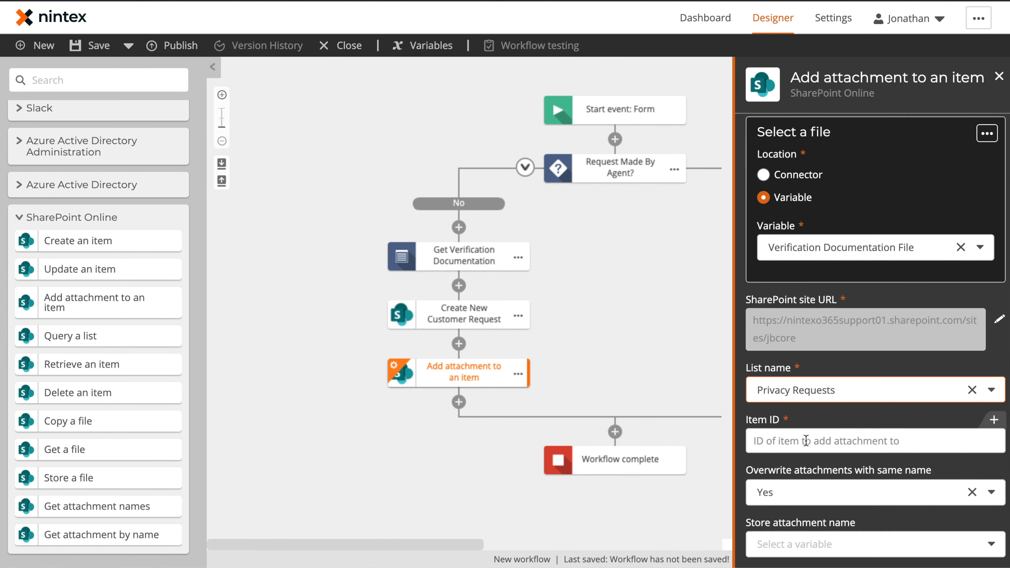
pyautogui.click(806, 442)
pyautogui.click(976, 420)
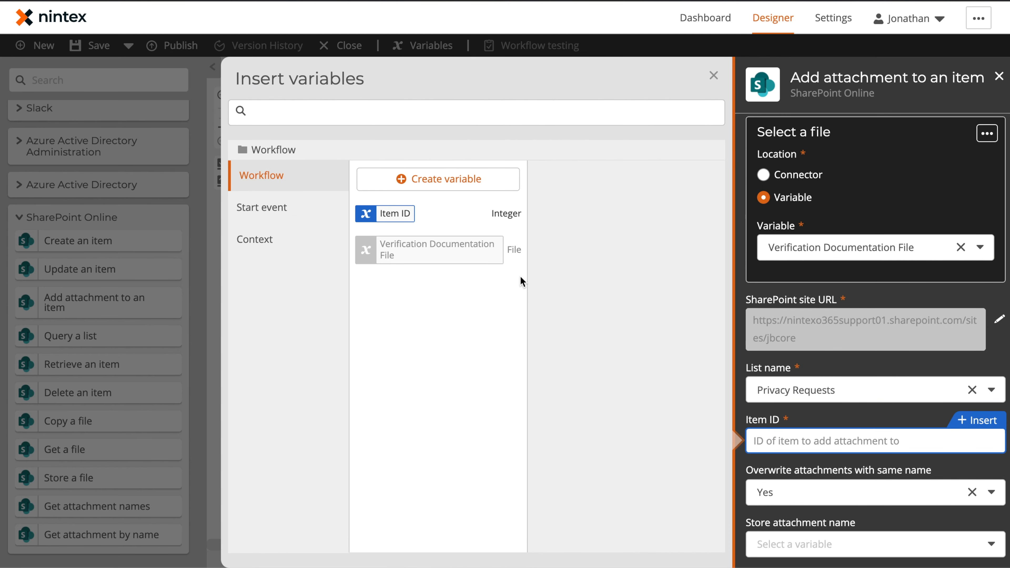
pyautogui.click(502, 218)
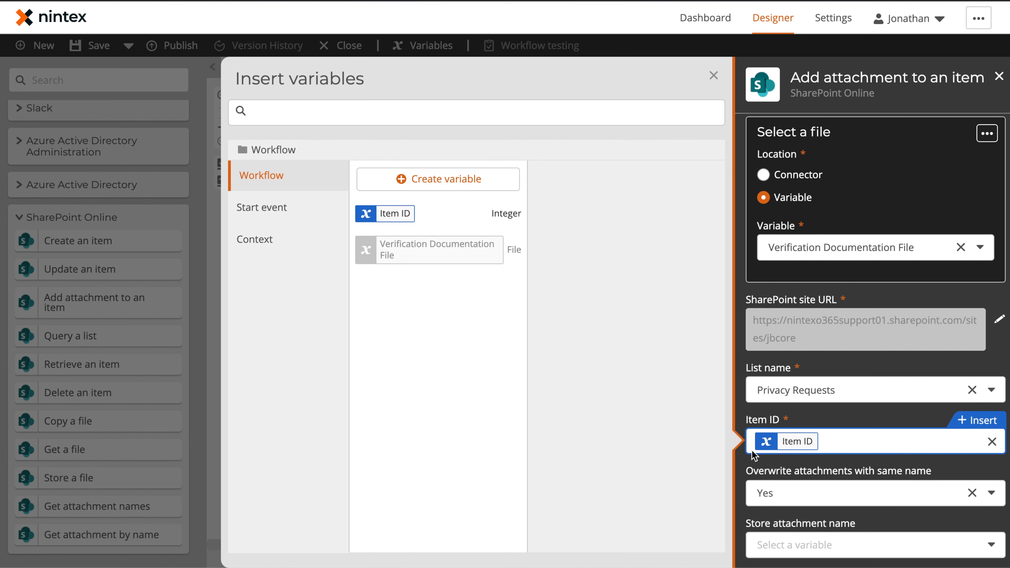
pyautogui.click(714, 76)
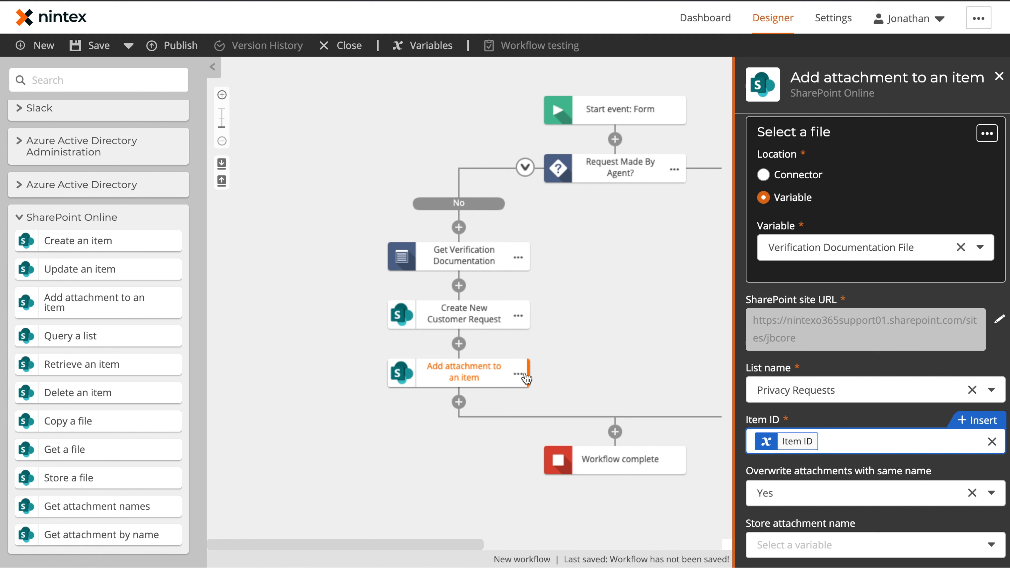
# Rename the step to 'Add Verification Document to Item'.
pyautogui.click(518, 374)
pyautogui.click(561, 373)
pyautogui.write('Add Verification Document to Item')
pyautogui.press('Return')
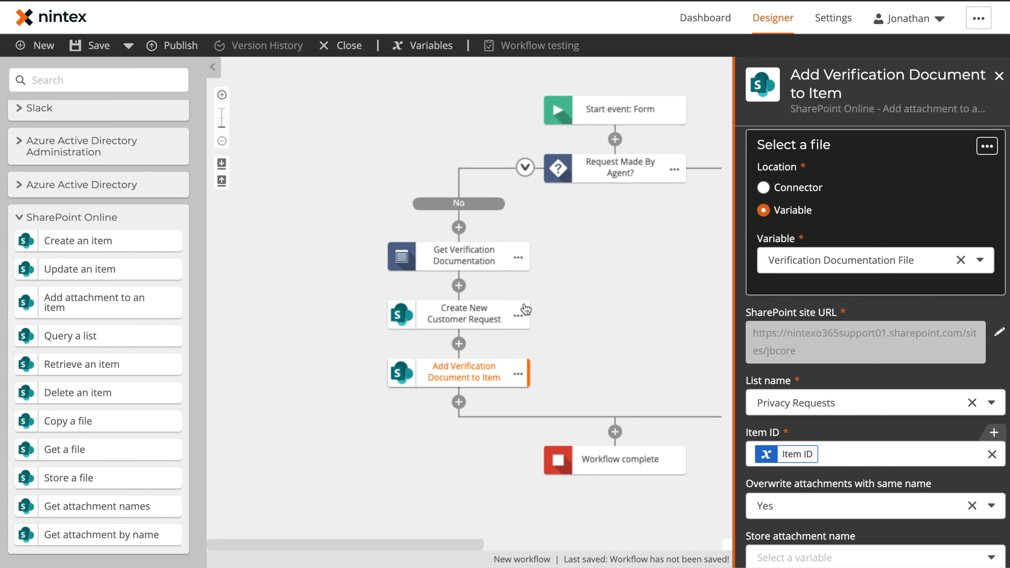
pyautogui.click(366, 310)
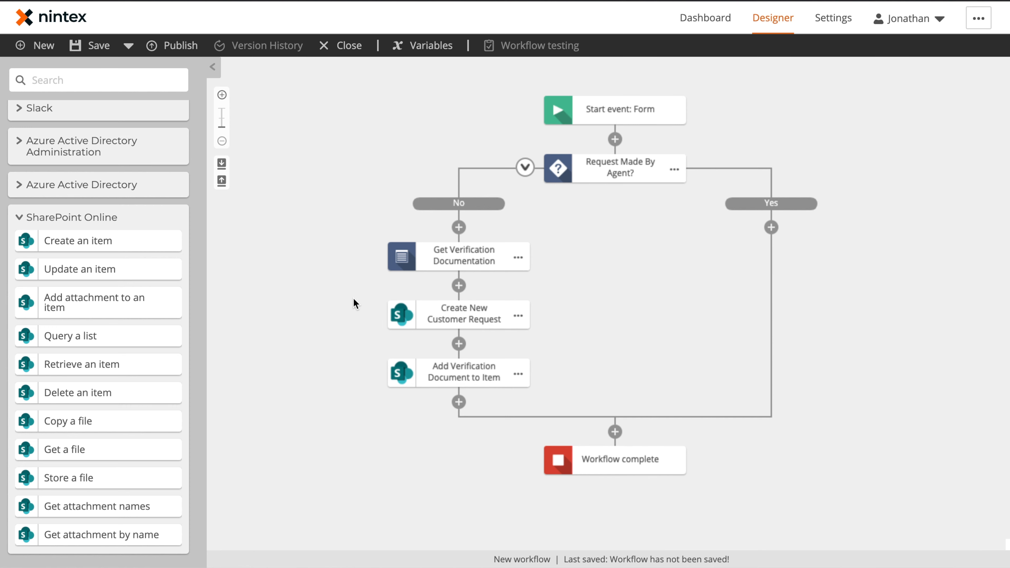
# Add a condition branch below Add Verification Document testing Request Type equals 'Opt-out of the sale of information'.
pyautogui.click(47, 217)
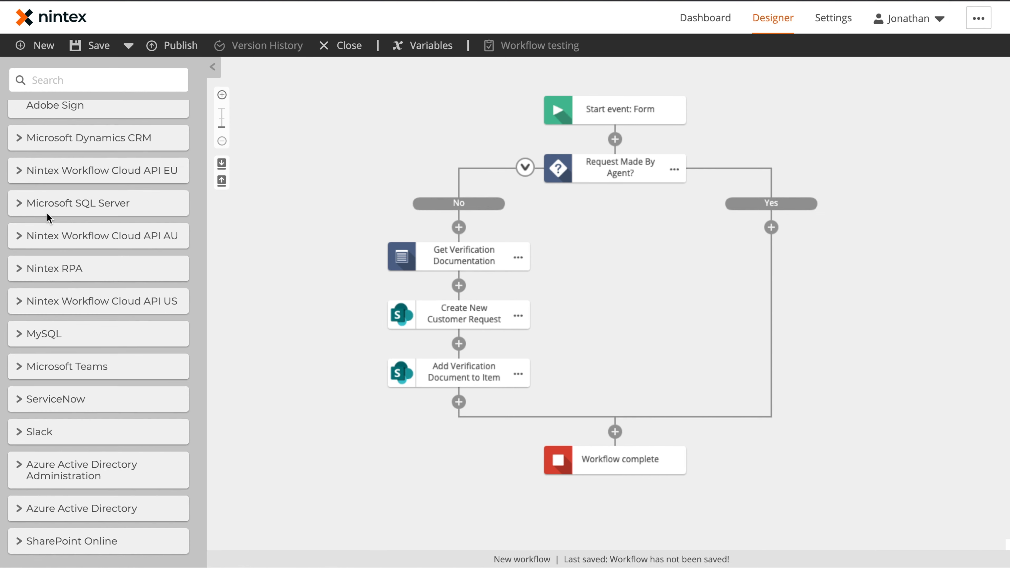
pyautogui.scroll(-15, 120, 243)
pyautogui.scroll(4, 127, 266)
pyautogui.scroll(-5, 123, 268)
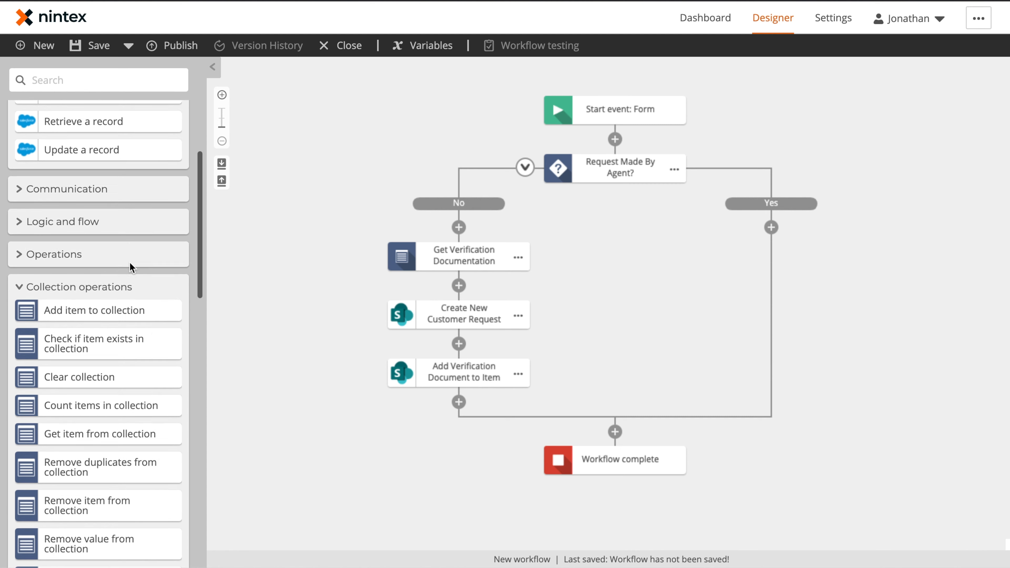
pyautogui.click(48, 197)
pyautogui.moveTo(68, 217); pyautogui.dragTo(462, 406)
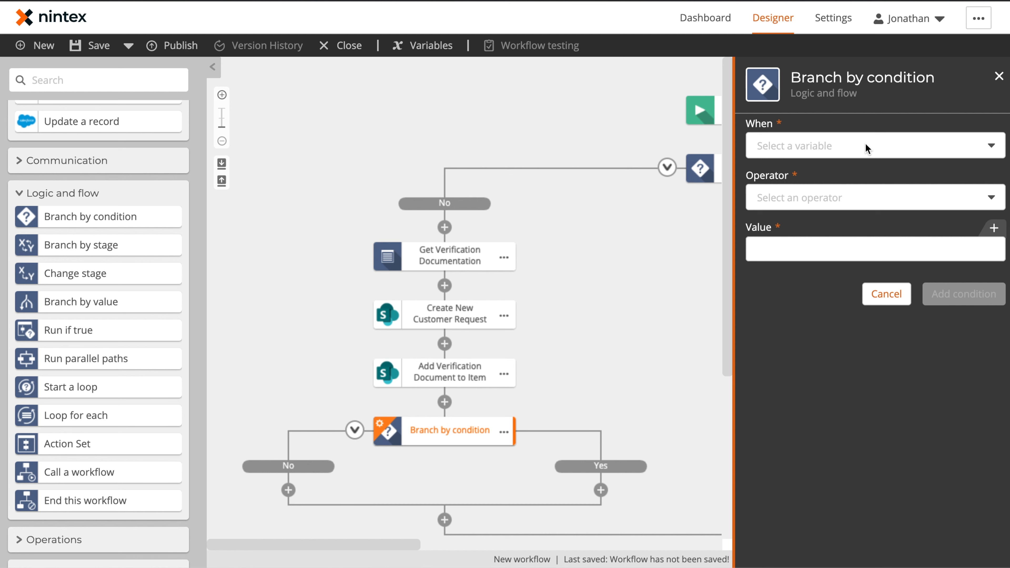
pyautogui.click(867, 146)
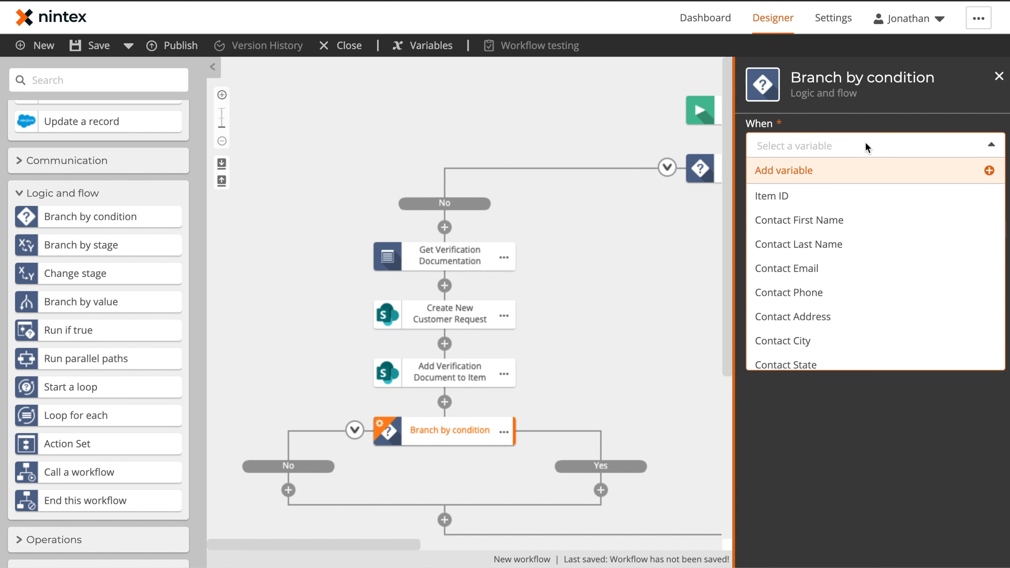
pyautogui.write('re')
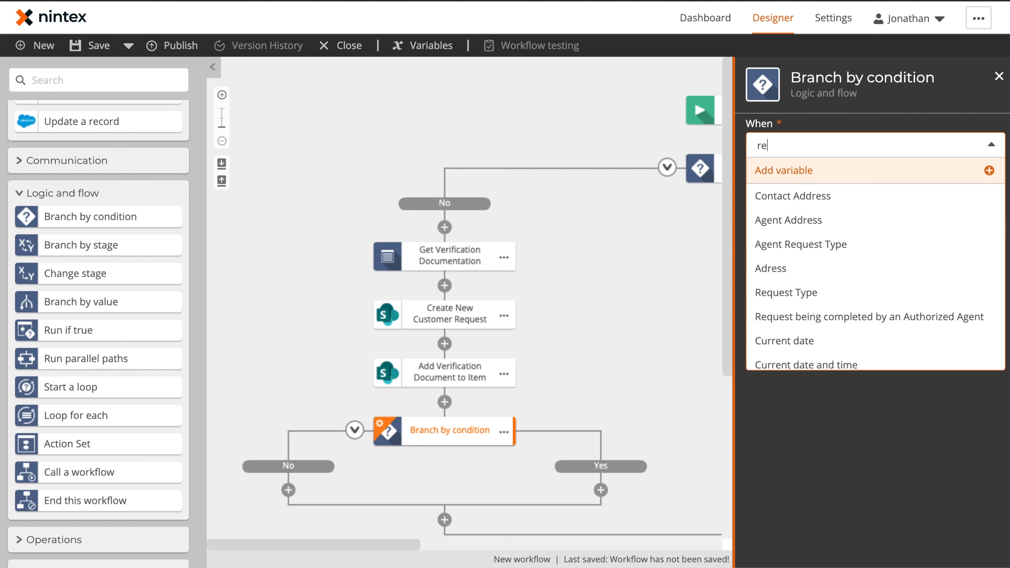
pyautogui.write('qu')
pyautogui.click(805, 219)
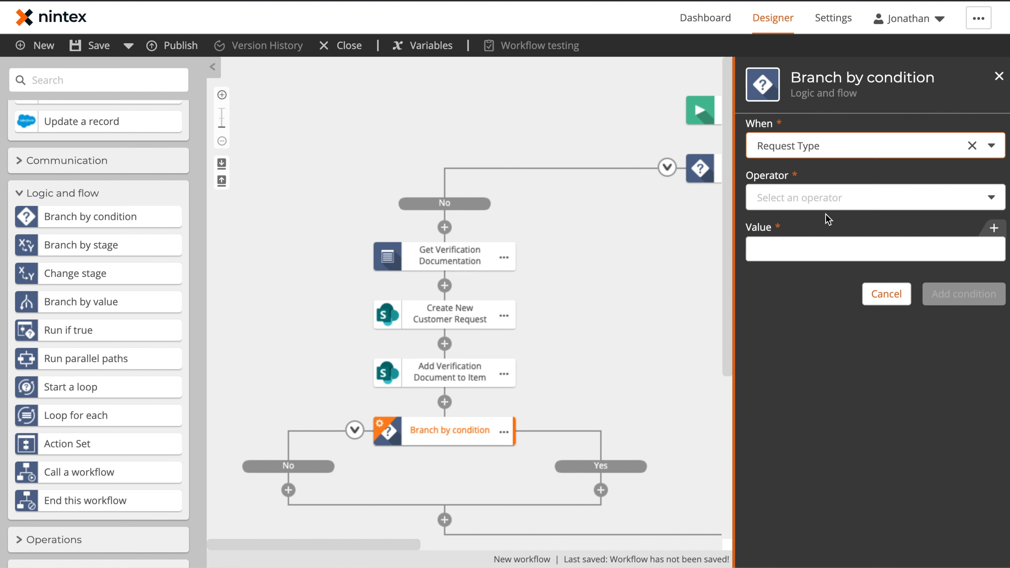
pyautogui.click(834, 199)
pyautogui.click(826, 226)
pyautogui.write('Opt-out of the sale of information')
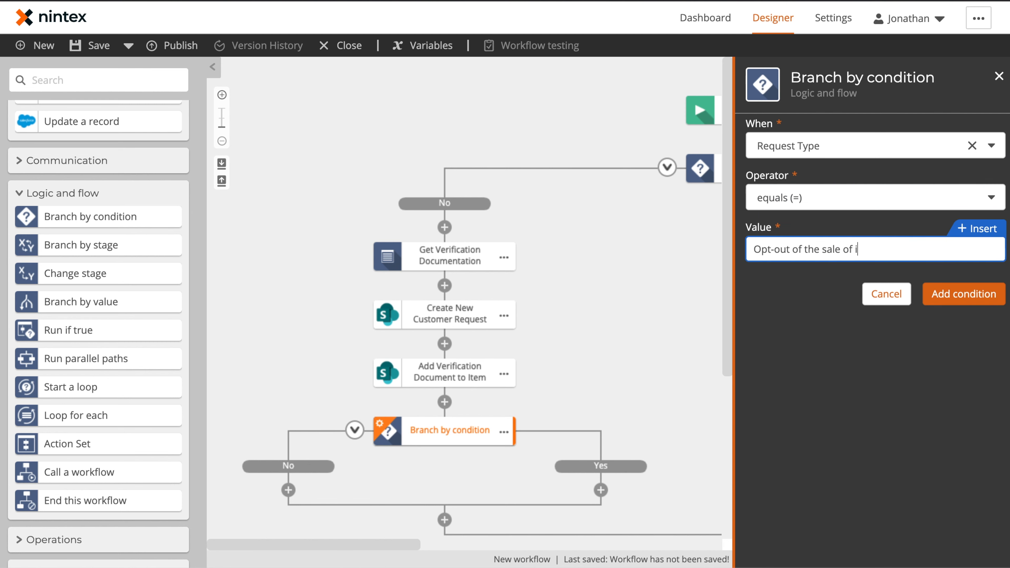
pyautogui.press('Return')
# Rename the branch to 'Opt out of information sales?'.
pyautogui.click(502, 432)
pyautogui.click(549, 417)
pyautogui.write('Opt out of information sales?')
pyautogui.click(633, 391)
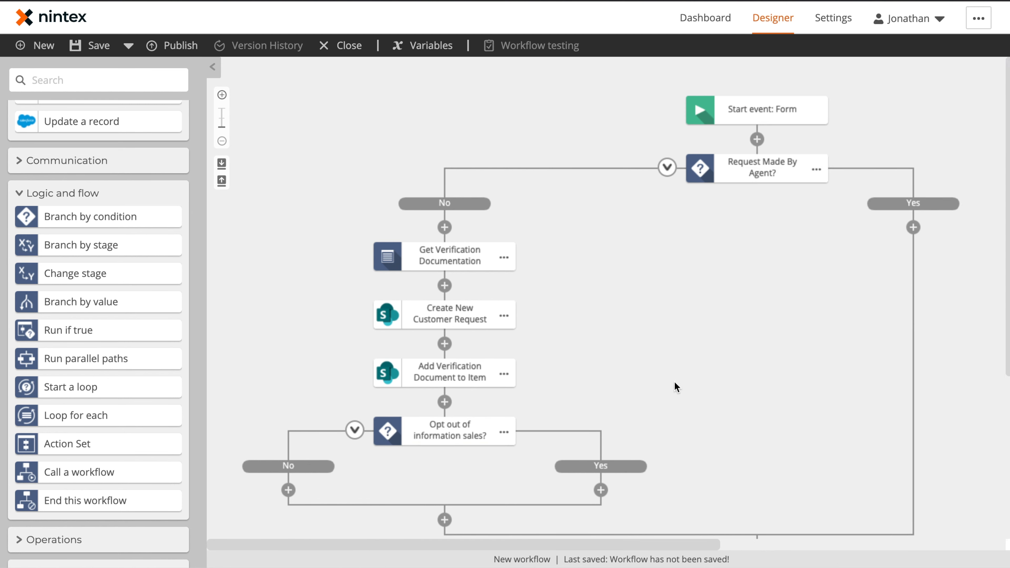
# Add Query record, Get item from collection, Update a record and Send an email to the Yes path.
pyautogui.scroll(-3, 633, 391)
pyautogui.scroll(3, 94, 204)
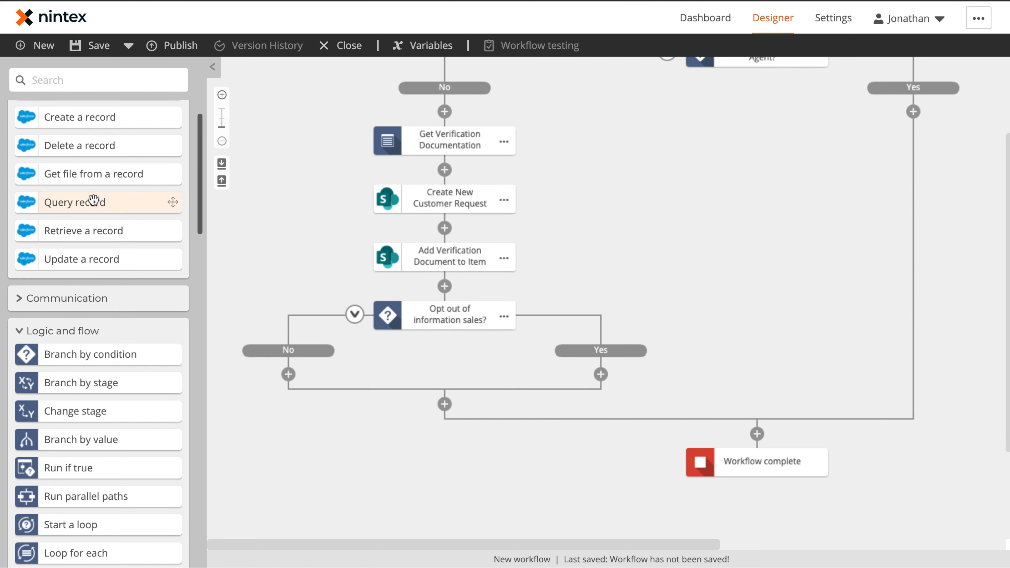
pyautogui.scroll(1, 117, 228)
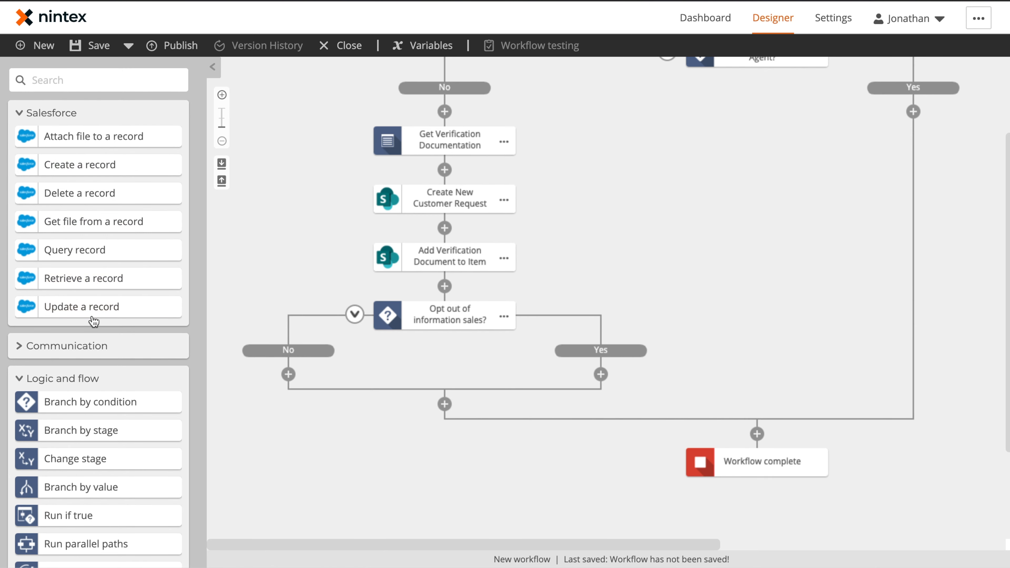
pyautogui.moveTo(77, 245); pyautogui.dragTo(602, 375)
pyautogui.click(31, 373)
pyautogui.scroll(-3, 163, 501)
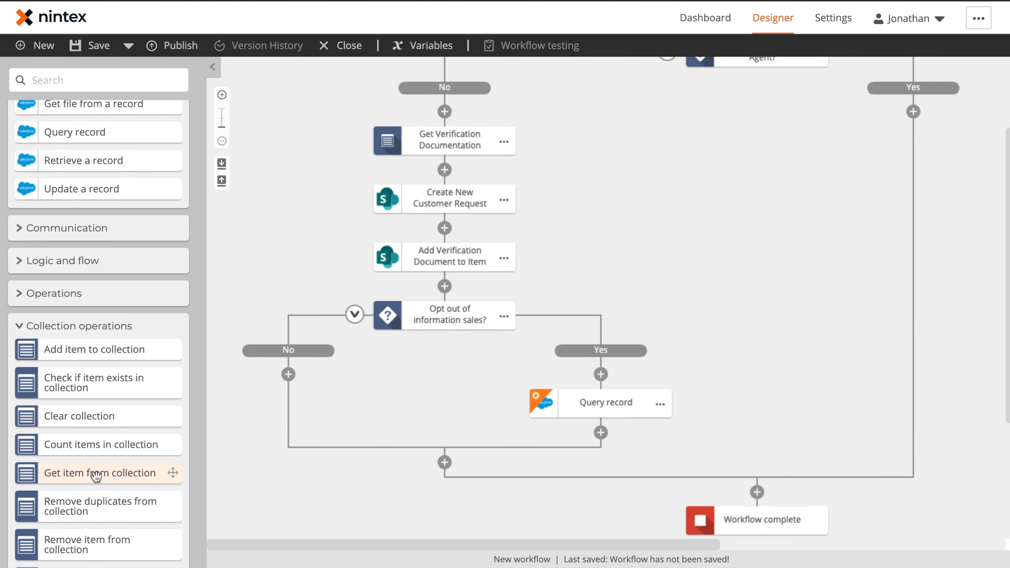
pyautogui.moveTo(160, 473); pyautogui.dragTo(612, 421)
pyautogui.moveTo(79, 188); pyautogui.dragTo(602, 491)
pyautogui.scroll(-1, 605, 438)
pyautogui.click(20, 230)
pyautogui.moveTo(72, 281); pyautogui.dragTo(592, 482)
pyautogui.scroll(-1, 597, 477)
# Point the Query record step at the Salesforce sandbox connection and the Contact object.
pyautogui.click(612, 293)
pyautogui.click(842, 148)
pyautogui.click(815, 171)
pyautogui.click(825, 196)
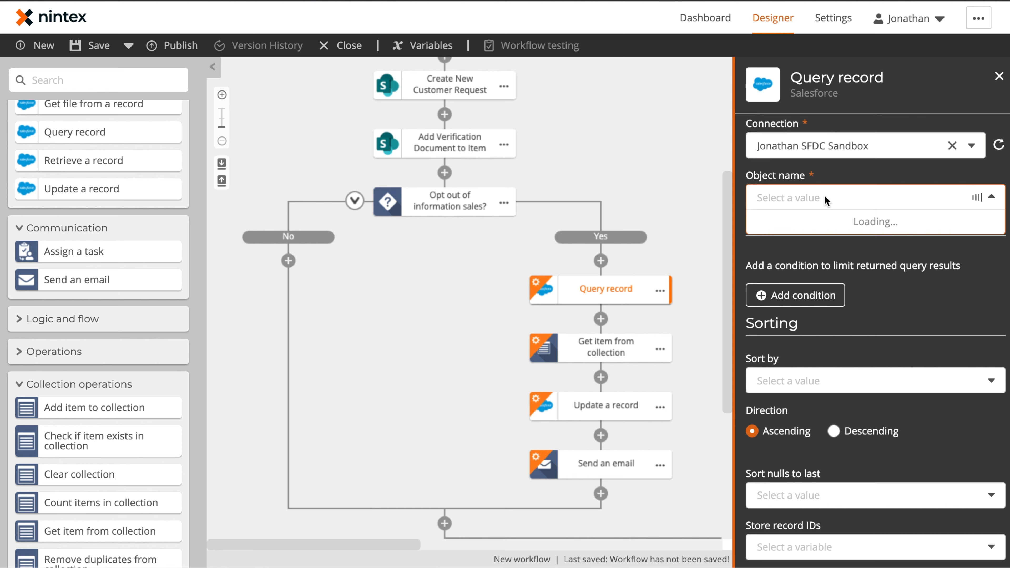
pyautogui.write('contact')
pyautogui.click(825, 258)
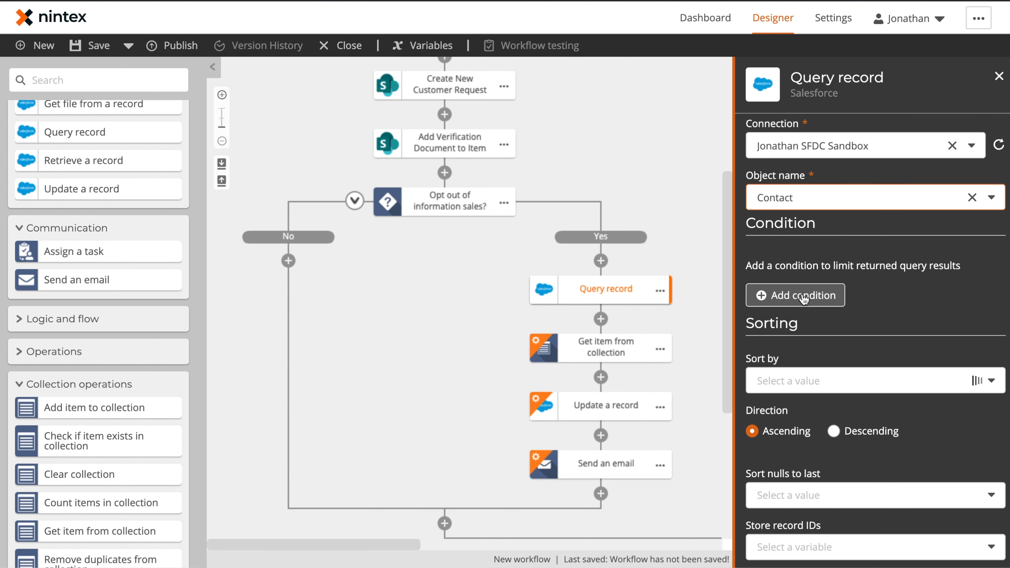
pyautogui.click(798, 297)
# Filter contacts where Email equals the requester's Email, storing results in a new 'Contact IDs' variable.
pyautogui.click(799, 282)
pyautogui.write('emai')
pyautogui.click(976, 366)
pyautogui.click(262, 207)
pyautogui.click(498, 256)
pyautogui.click(965, 429)
pyautogui.click(819, 494)
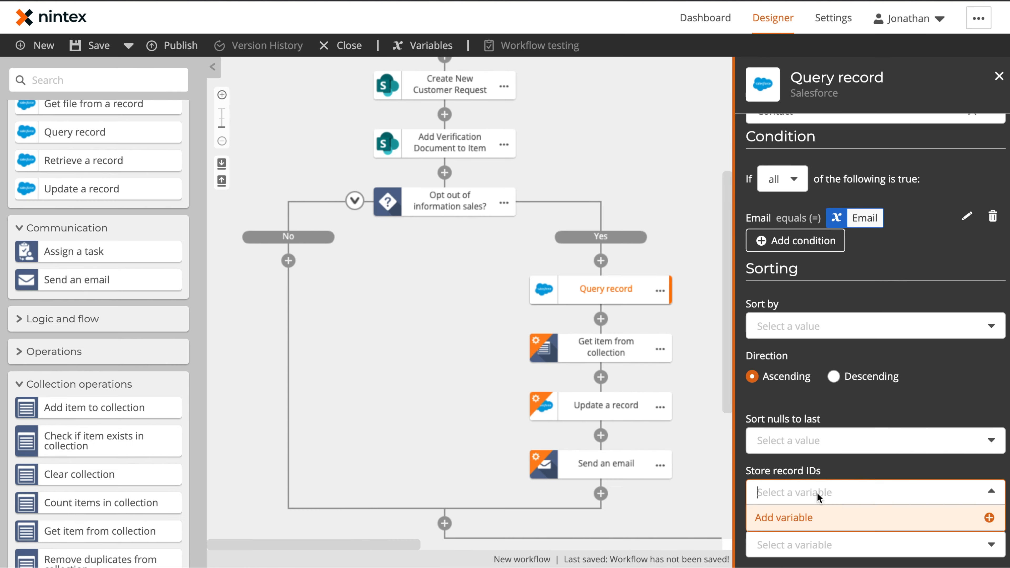
pyautogui.click(818, 518)
pyautogui.click(438, 179)
pyautogui.write('Contact IDs')
pyautogui.click(569, 319)
# Extract item index 0 from Contact IDs into a new 'Contact ID' variable.
pyautogui.click(609, 348)
pyautogui.click(812, 201)
pyautogui.write('0')
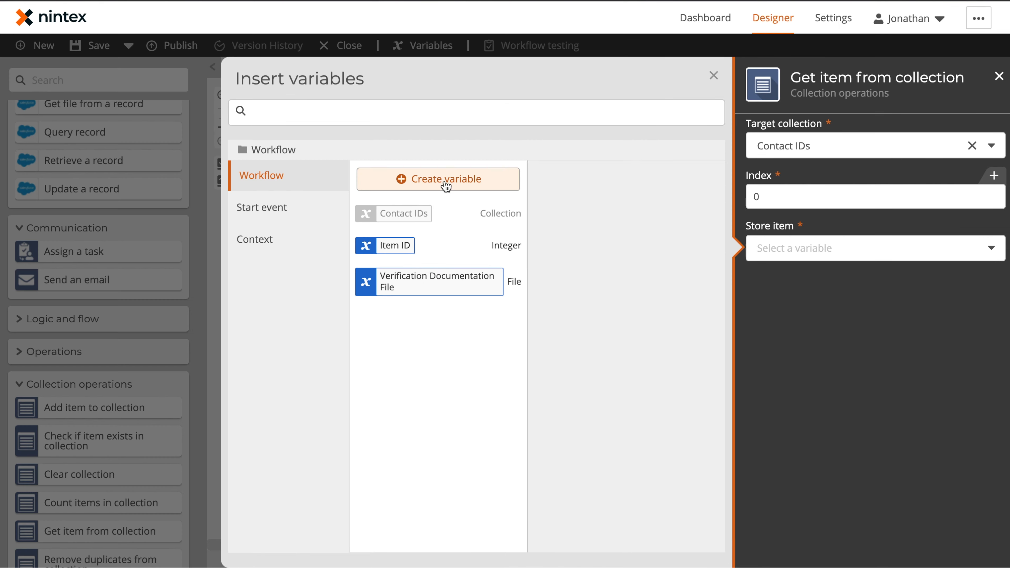
pyautogui.click(445, 186)
pyautogui.write('Contact ID')
pyautogui.click(569, 374)
pyautogui.click(768, 210)
# Rename the steps to 'Query for Contact ID' and 'Extract Contact ID'.
pyautogui.click(660, 290)
pyautogui.click(696, 294)
pyautogui.write('Query for Contact ID')
pyautogui.click(660, 348)
pyautogui.click(700, 351)
pyautogui.write('Extract Contact ID')
# Configure Update a record to set the Contact's Email Opt In to No using Contact ID.
pyautogui.click(606, 405)
pyautogui.click(842, 146)
pyautogui.write('contact')
pyautogui.click(804, 224)
pyautogui.click(405, 213)
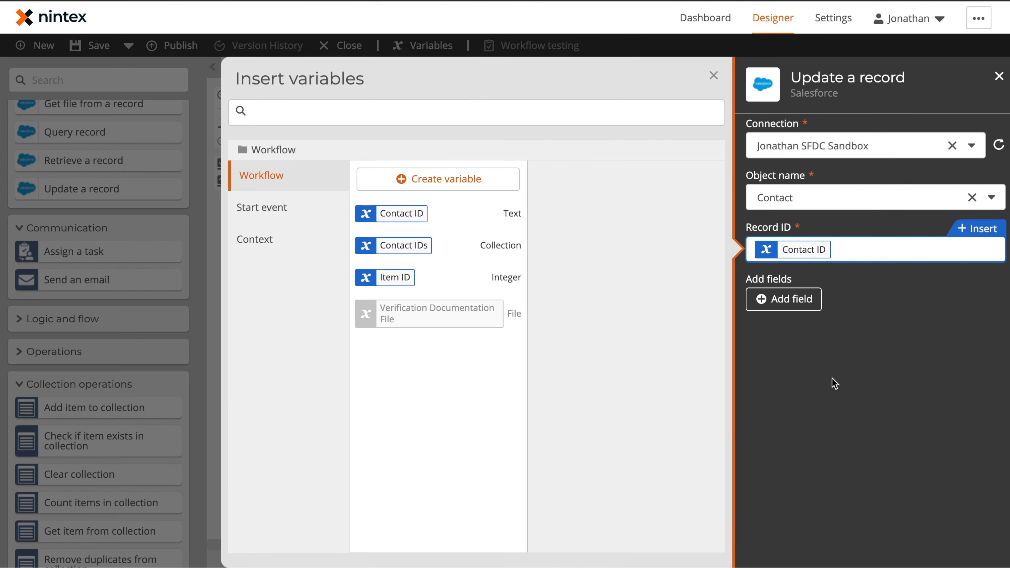
pyautogui.click(785, 299)
pyautogui.write('email')
pyautogui.click(829, 418)
pyautogui.click(979, 495)
pyautogui.click(832, 350)
# Rename the update step to 'Update Contact Opt In'.
pyautogui.click(819, 424)
pyautogui.click(660, 407)
pyautogui.click(698, 410)
pyautogui.write('Update Contact Opt In')
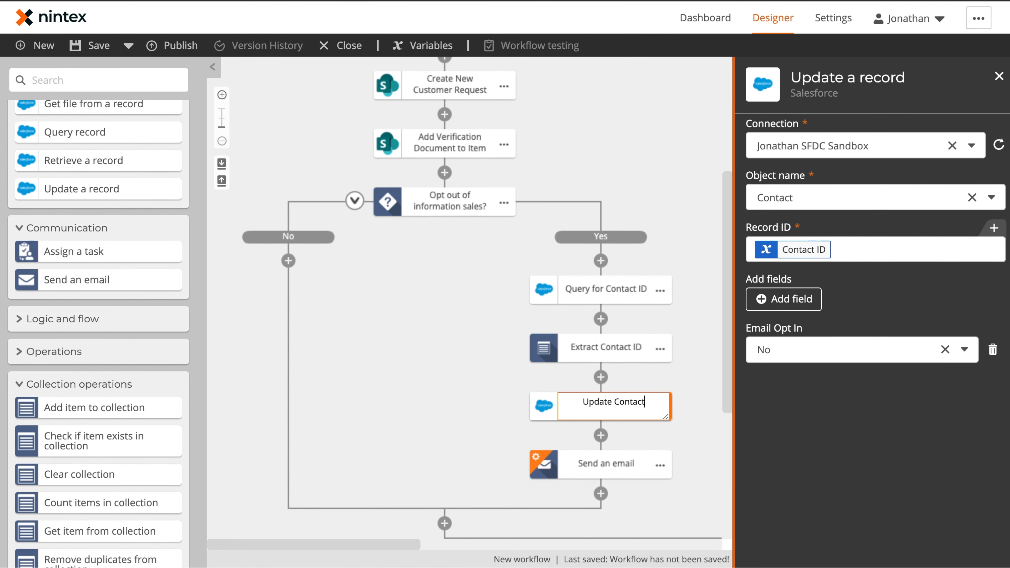
pyautogui.press('Return')
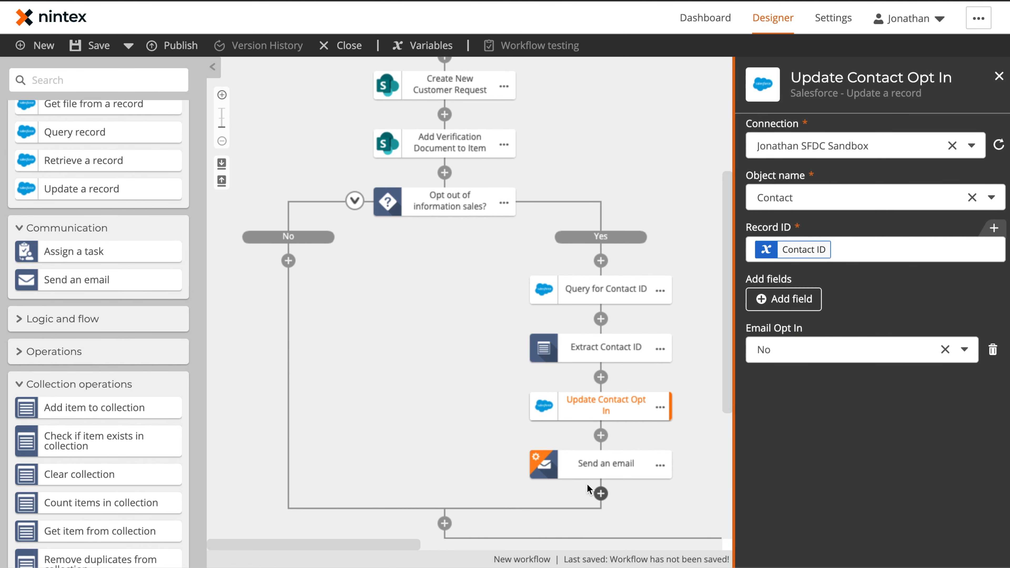
pyautogui.click(605, 461)
# Address the email to the form's Email variable with subject 'Opt-Out of Sales Engagements'.
pyautogui.click(801, 146)
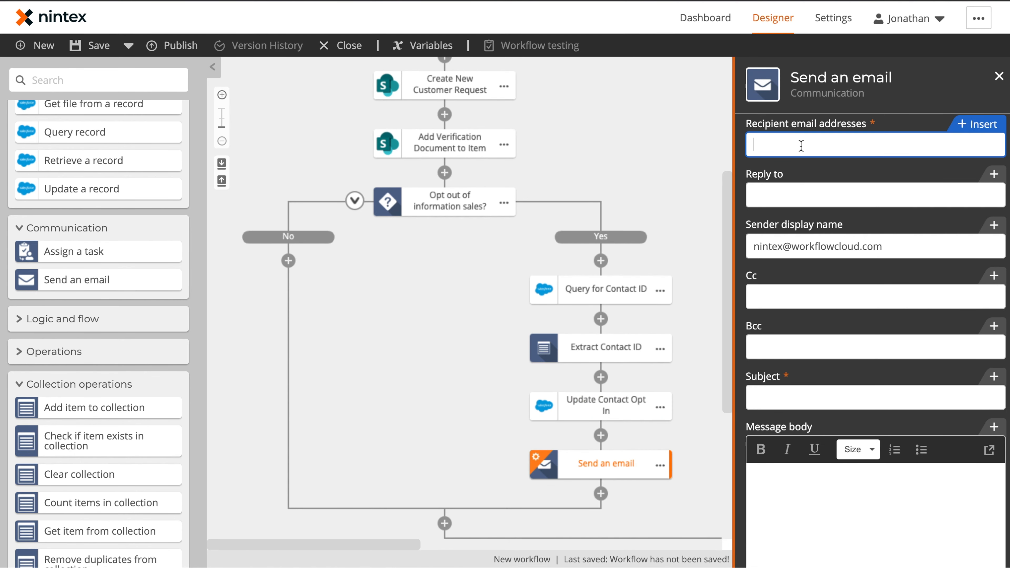
pyautogui.click(974, 125)
pyautogui.click(292, 208)
pyautogui.scroll(-15, 437, 292)
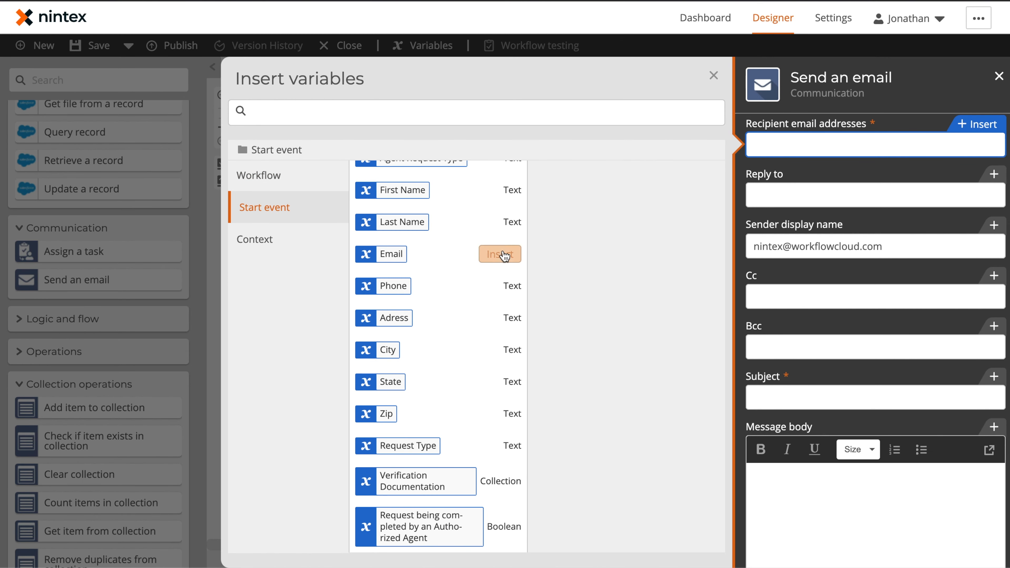
pyautogui.click(497, 255)
pyautogui.click(814, 395)
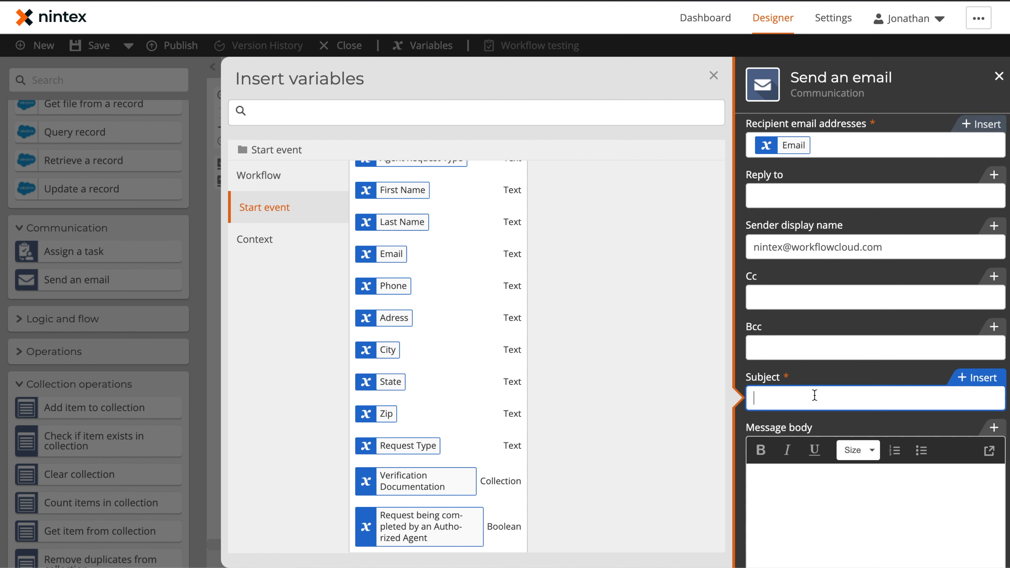
pyautogui.write('Opt-Out of Sales Engagements')
# Write a body greeting First Name, confirming successful opt-out from sales engagements, with a thank-you line.
pyautogui.click(859, 519)
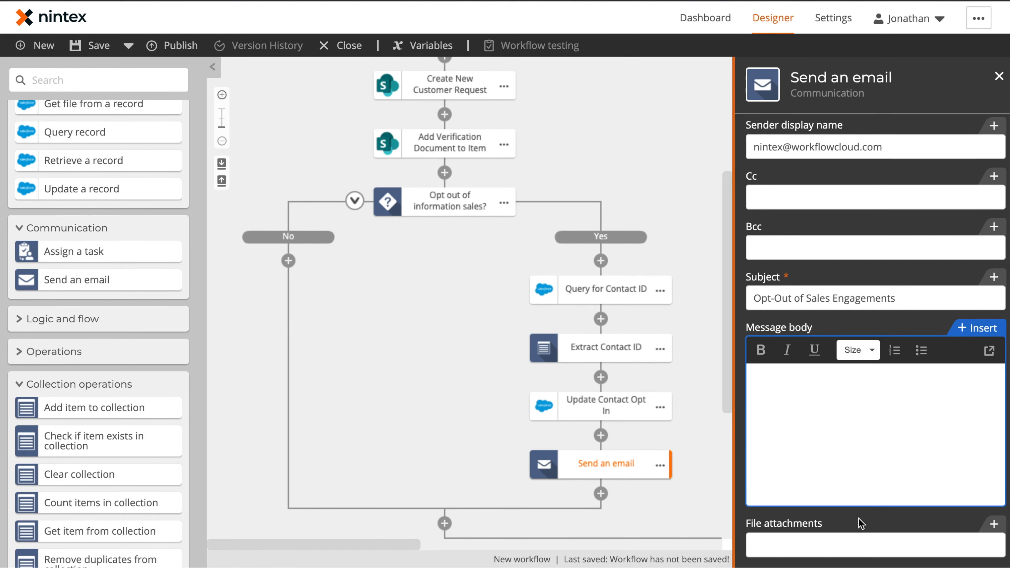
pyautogui.click(976, 335)
pyautogui.click(320, 201)
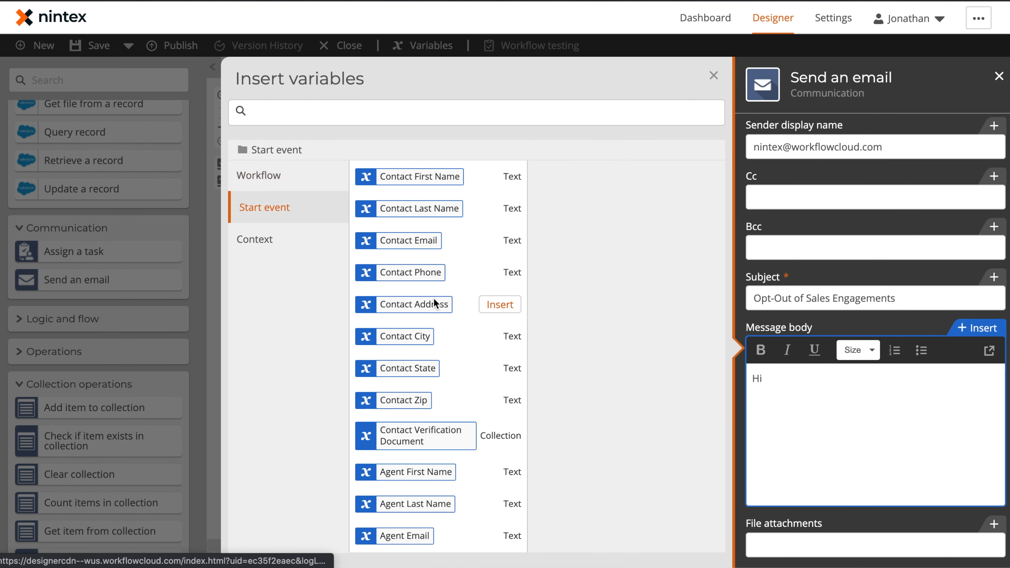
pyautogui.scroll(-5, 500, 304)
pyautogui.click(501, 192)
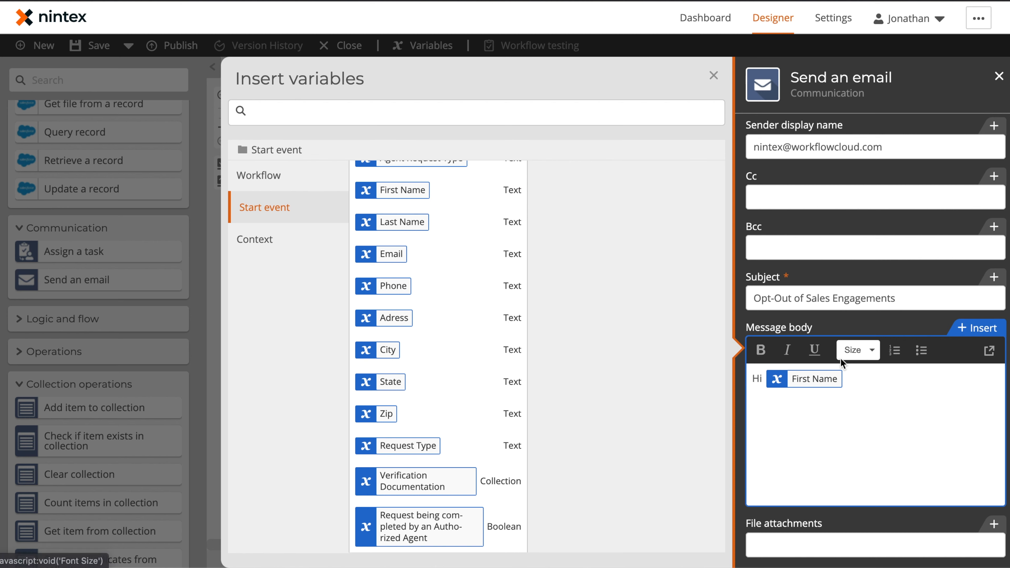
pyautogui.write('You have now been successfully opted out of sales related engagements.')
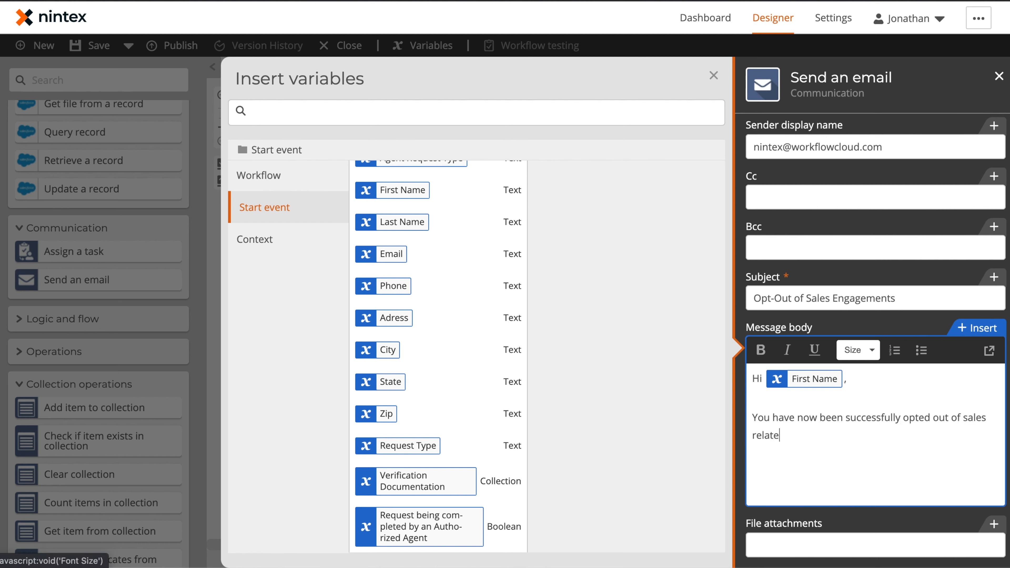
pyautogui.press('Return')
pyautogui.press('Return')
pyautogui.write('Thank you,')
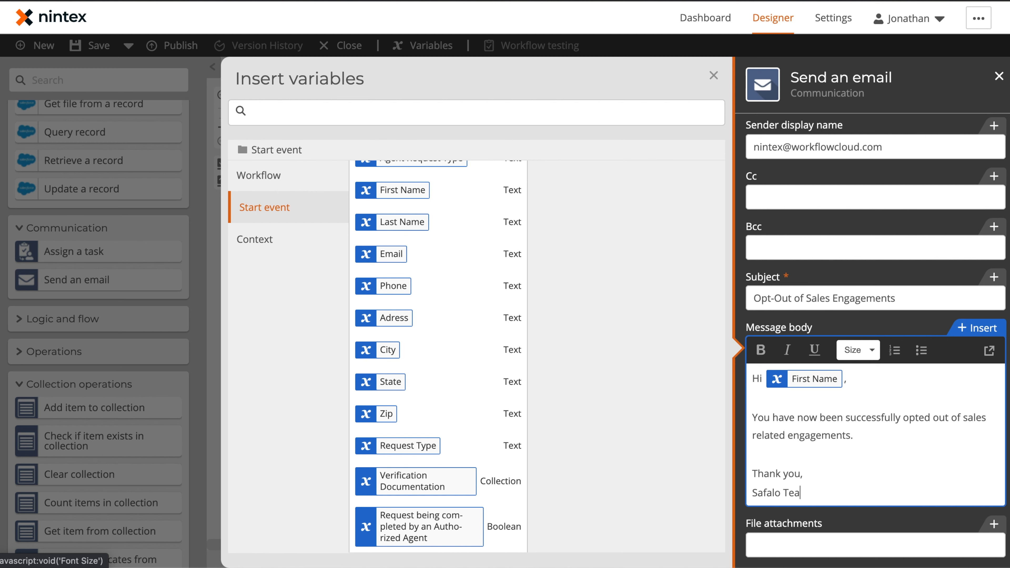
pyautogui.scroll(-1, 901, 448)
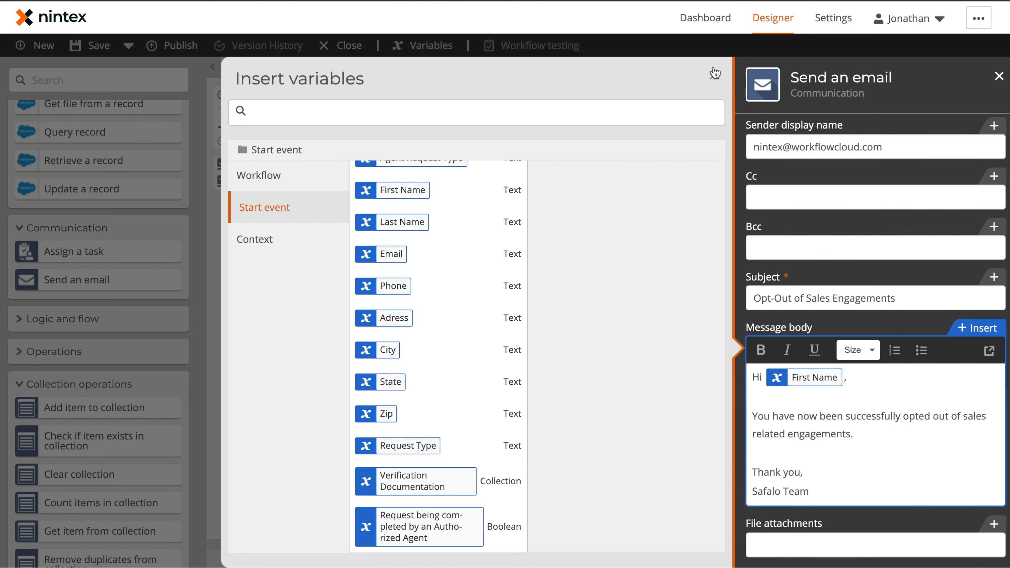
pyautogui.click(714, 72)
pyautogui.click(441, 399)
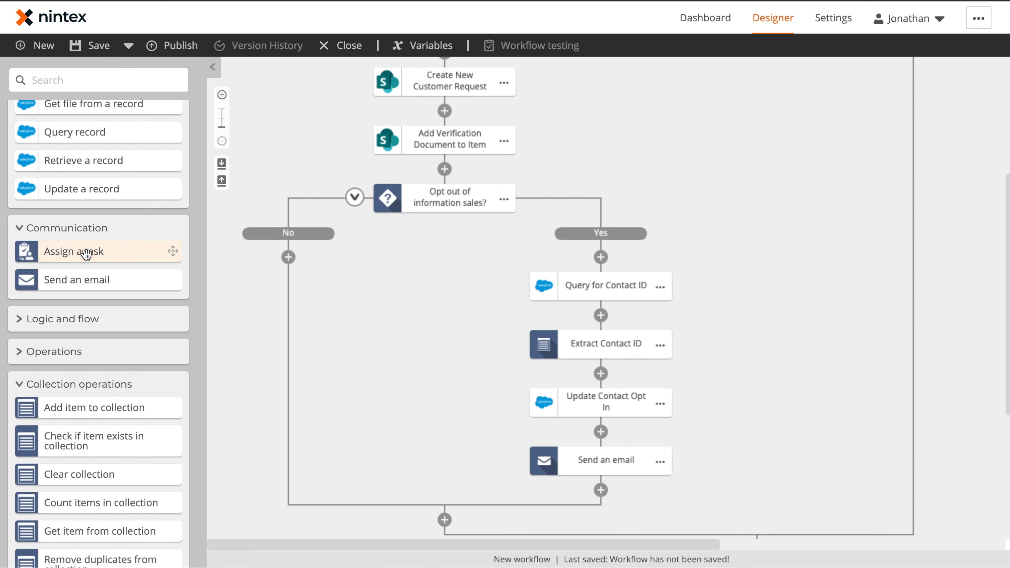
# Place a condition branch on the No path testing Request Type equals 'Delete information and account'.
pyautogui.scroll(-1, 75, 235)
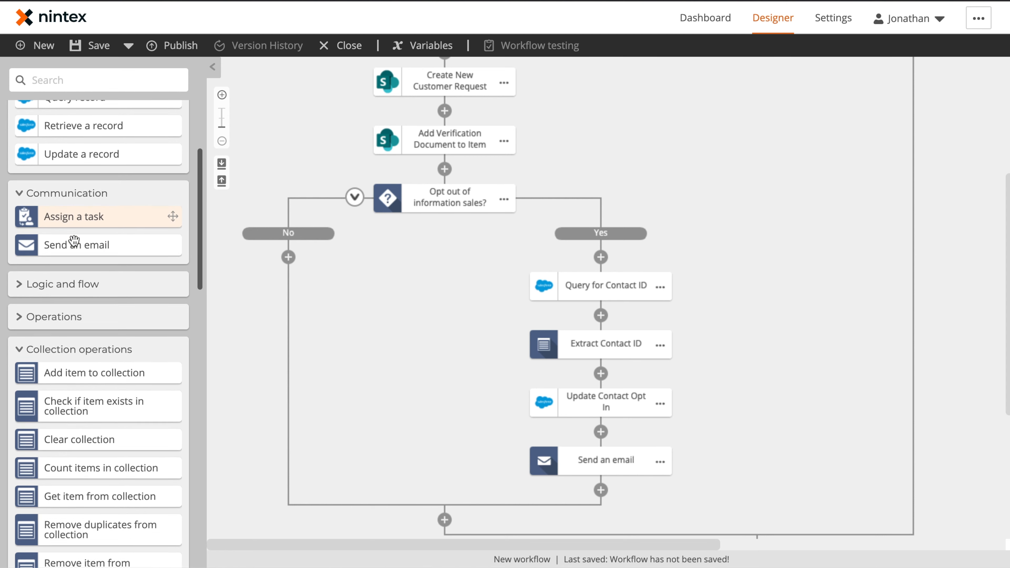
pyautogui.click(54, 276)
pyautogui.moveTo(60, 287); pyautogui.dragTo(283, 252)
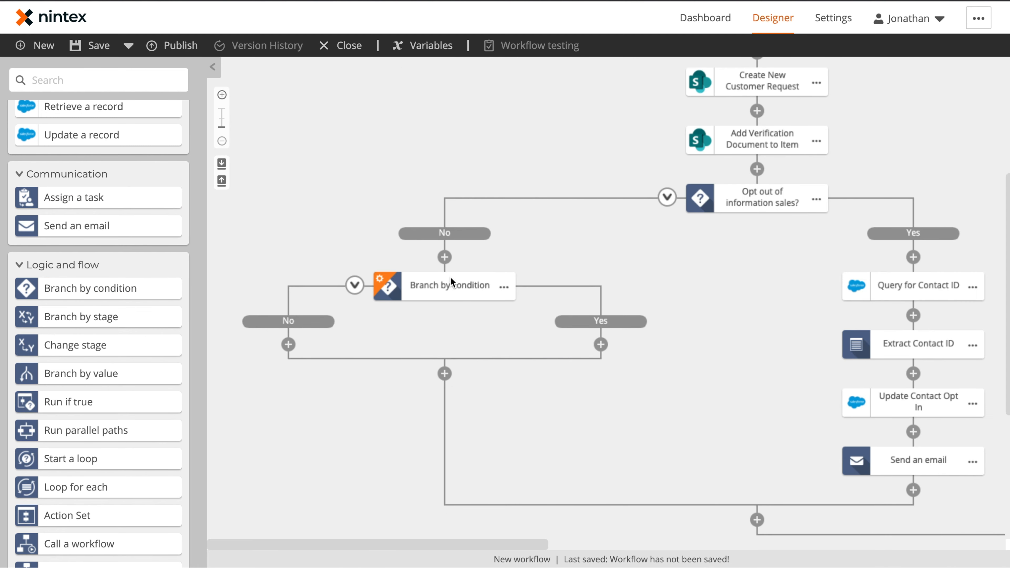
pyautogui.click(449, 291)
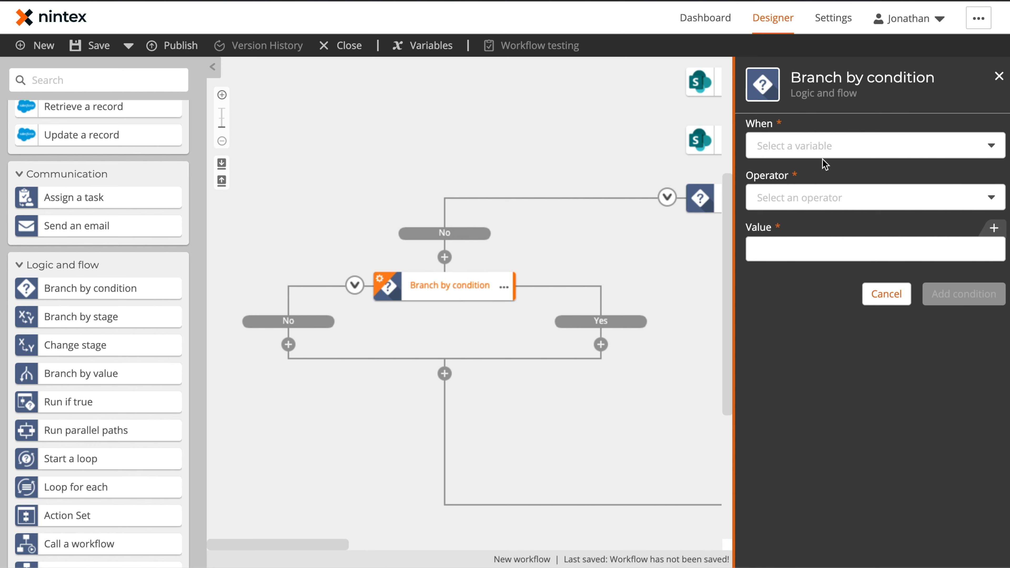
pyautogui.click(825, 145)
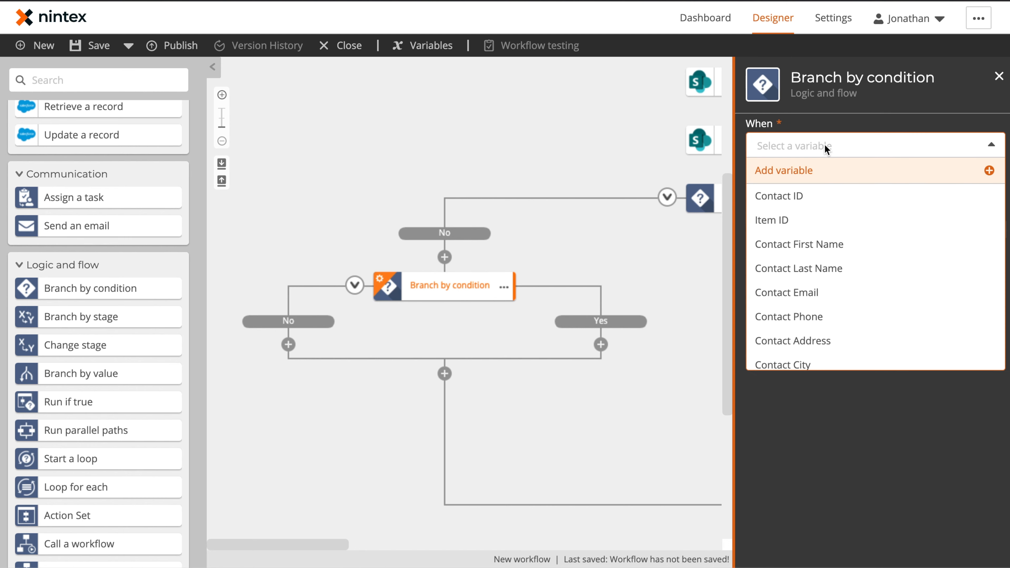
pyautogui.write('request')
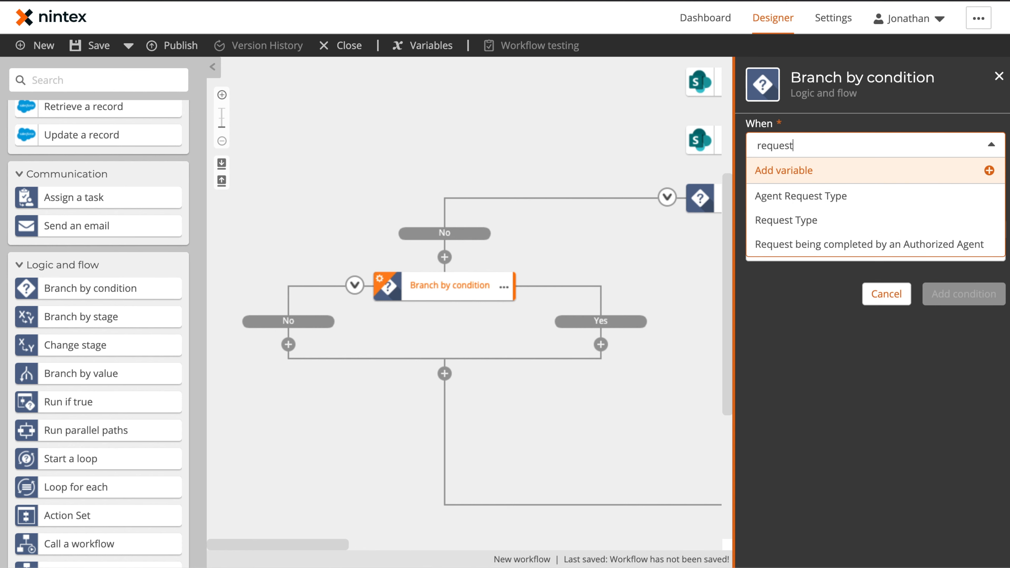
pyautogui.click(792, 221)
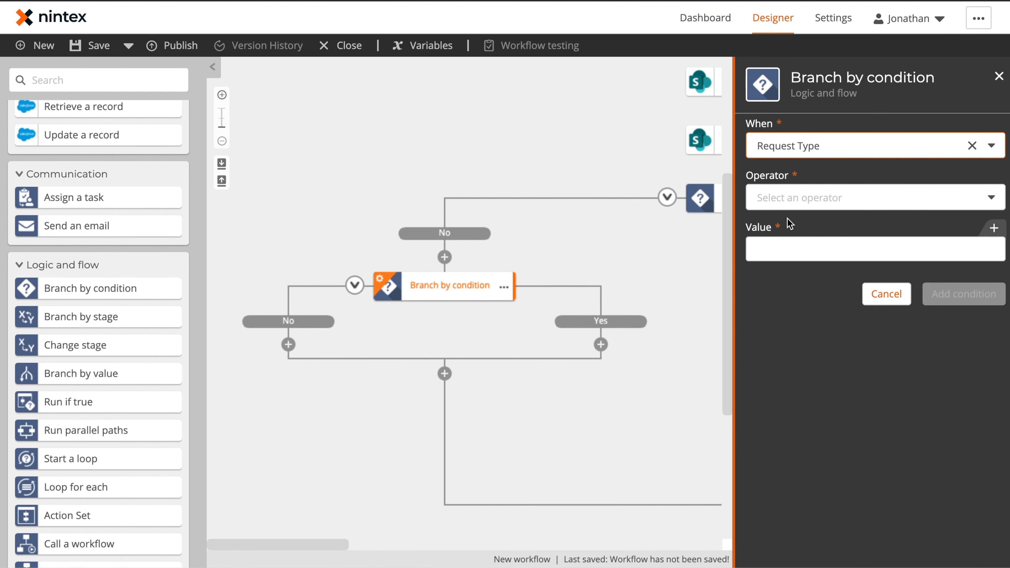
pyautogui.click(825, 198)
pyautogui.click(820, 222)
pyautogui.click(824, 248)
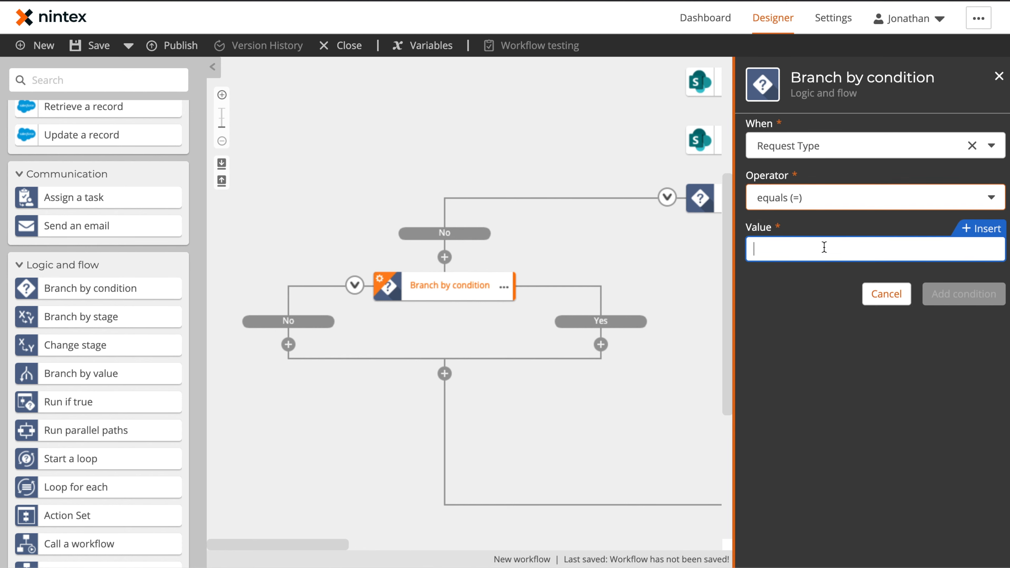
pyautogui.write('Delet')
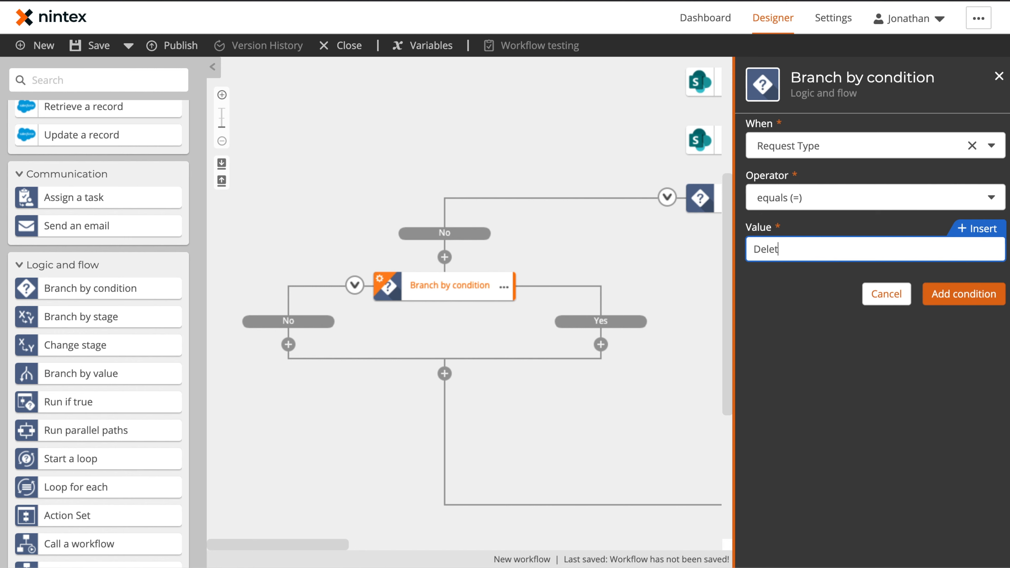
pyautogui.write('e information and account')
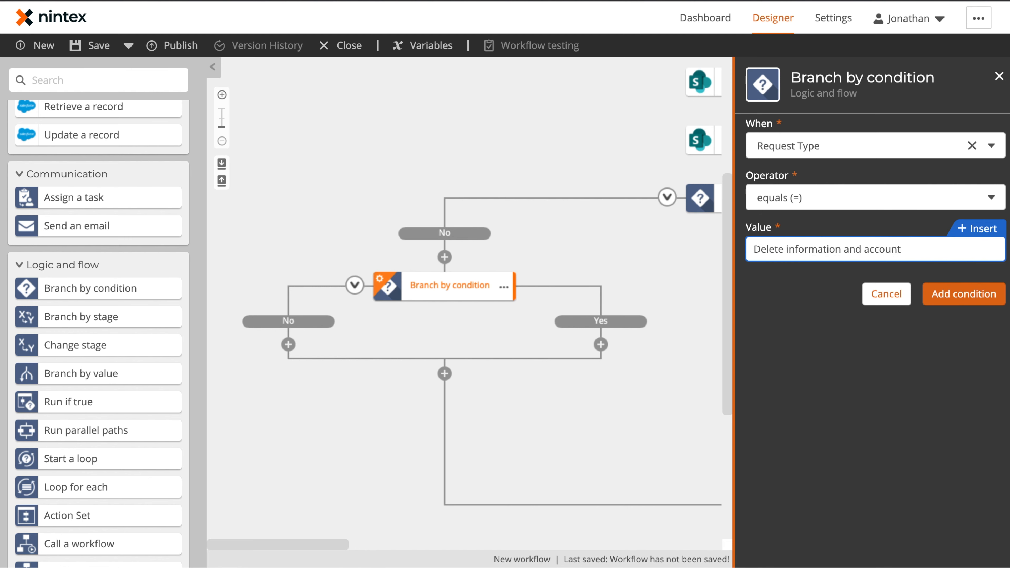
pyautogui.click(945, 296)
# Rename the branch to 'Delete Information Request?'.
pyautogui.click(504, 287)
pyautogui.click(548, 289)
pyautogui.write('Delete Information Request?')
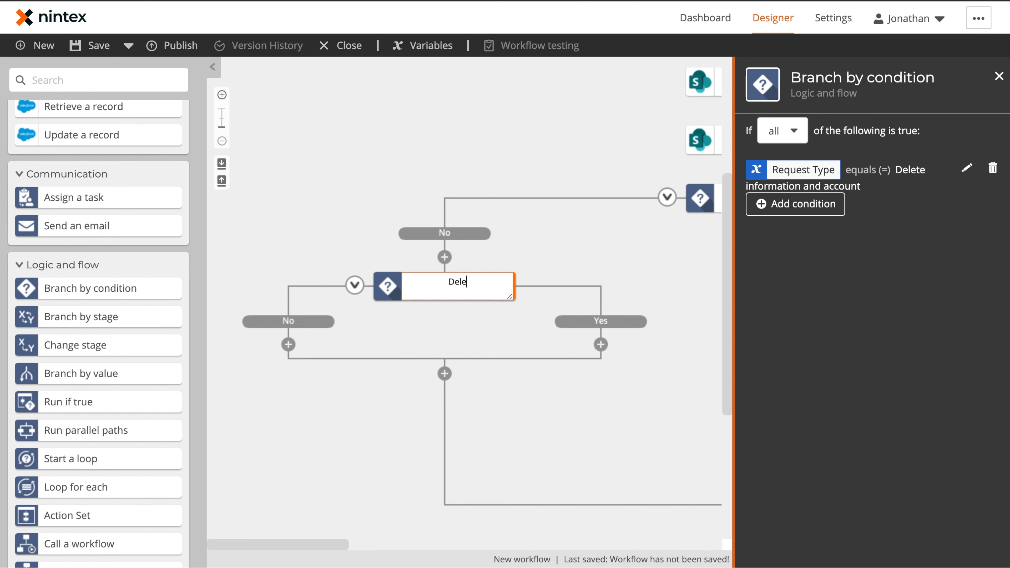
pyautogui.click(662, 284)
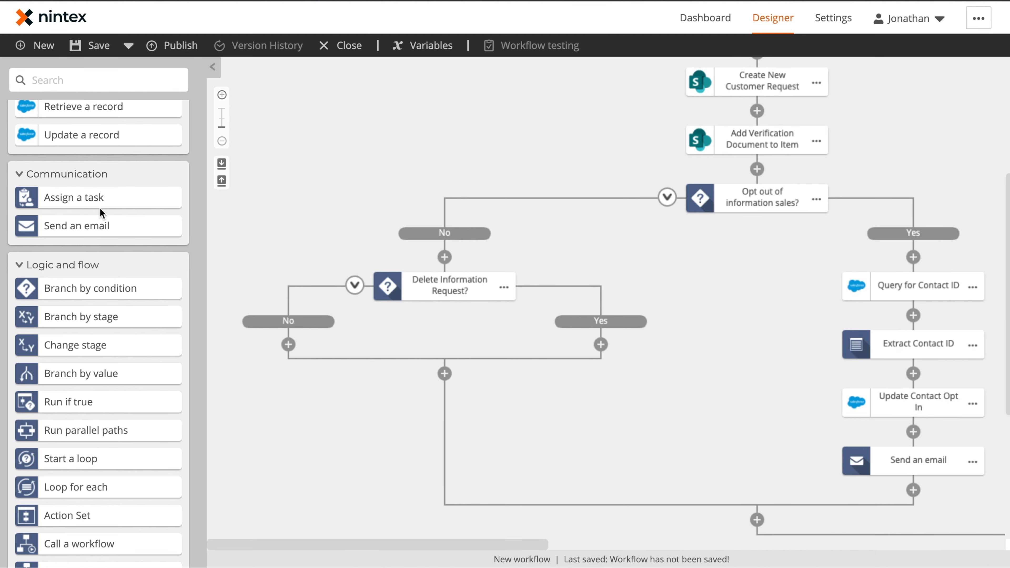
# Add Assign a task to both paths; make the Yes task an Express approval named 'Privacy Review Request'.
pyautogui.moveTo(155, 198); pyautogui.dragTo(620, 336)
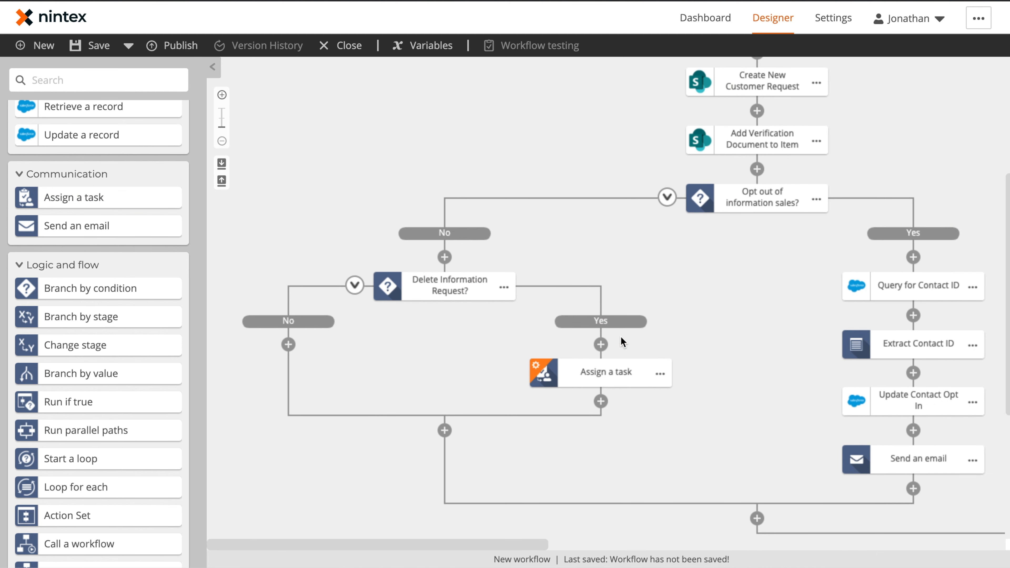
pyautogui.moveTo(145, 199); pyautogui.dragTo(308, 344)
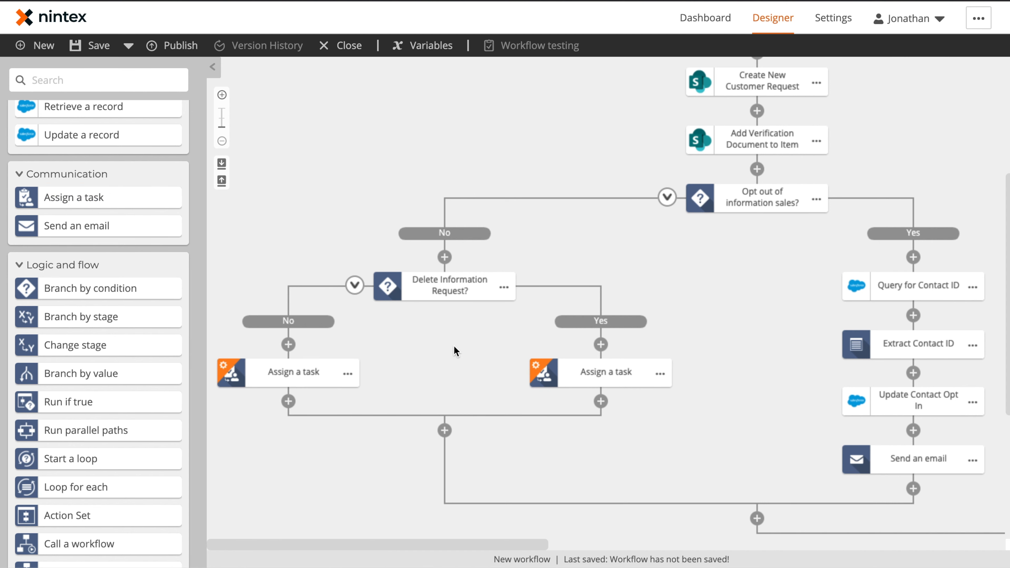
pyautogui.click(604, 377)
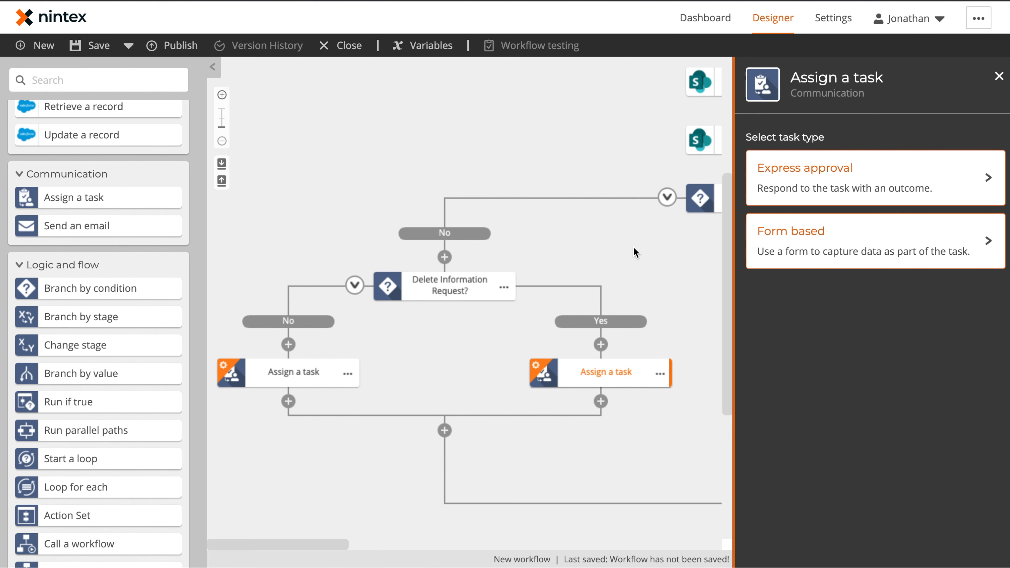
pyautogui.click(809, 187)
pyautogui.click(825, 261)
pyautogui.write('Privacy Review Request')
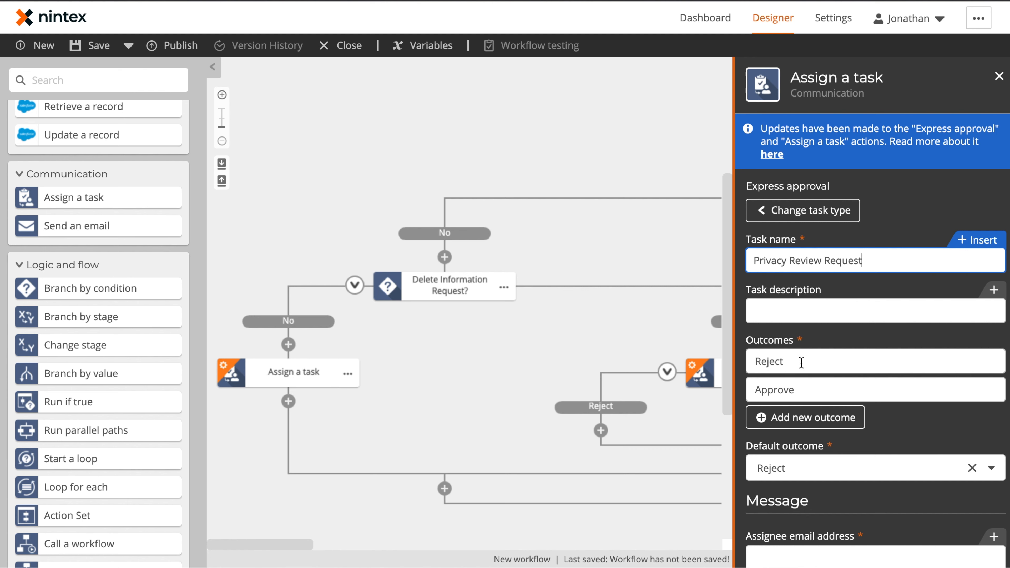
# Set the task outcomes to Removed, Additional Information and Retained.
pyautogui.doubleClick(801, 363)
pyautogui.write('Removed')
pyautogui.press('Tab')
pyautogui.write('Add')
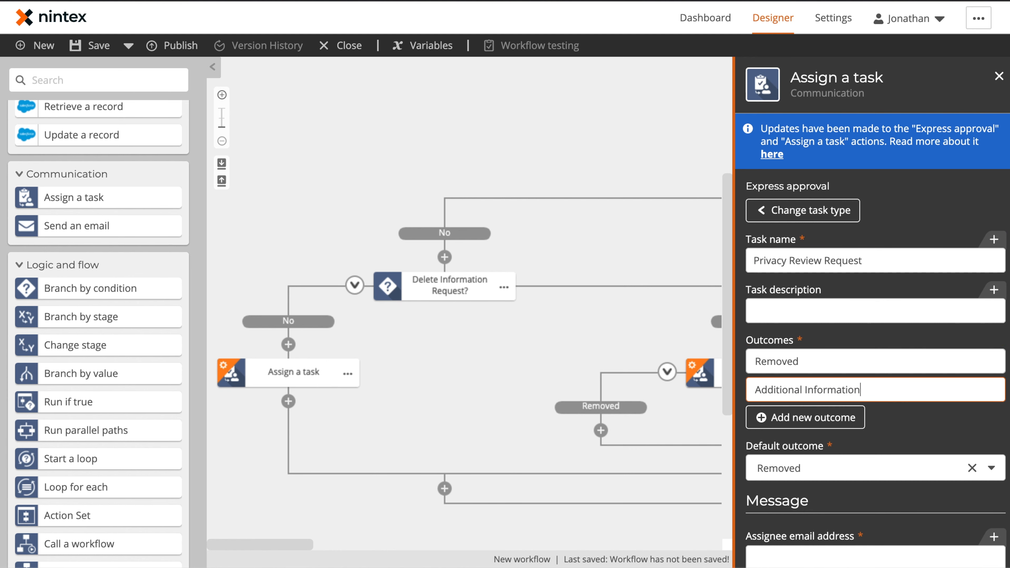
pyautogui.click(819, 417)
pyautogui.tripleClick(818, 417)
pyautogui.write('Retained')
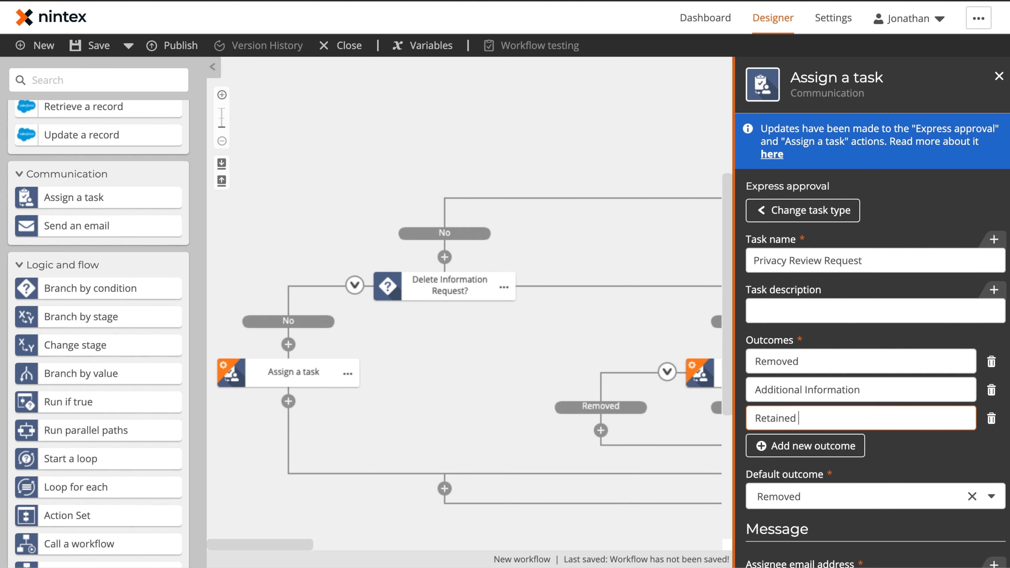
pyautogui.click(902, 458)
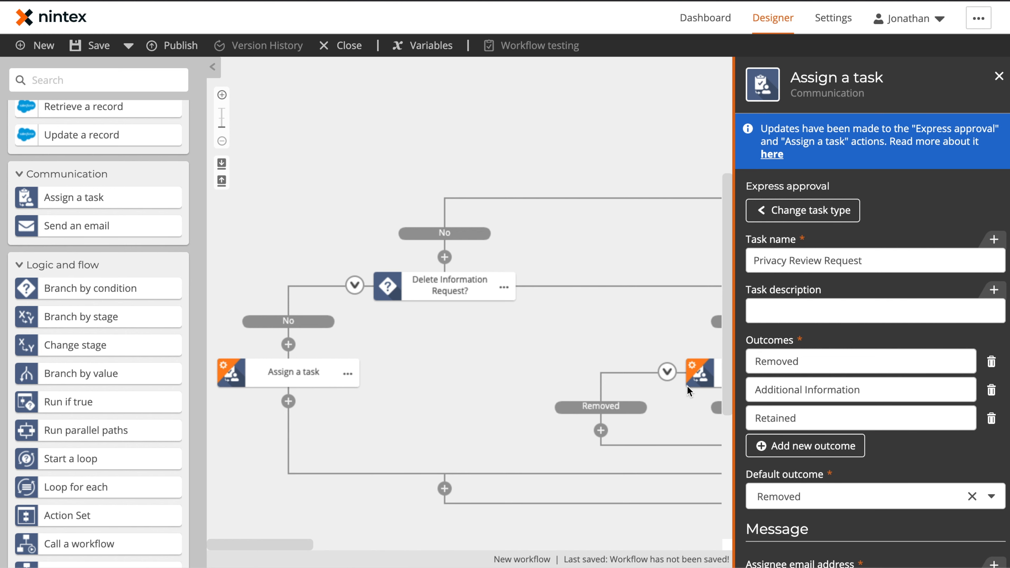
pyautogui.moveTo(643, 423); pyautogui.dragTo(405, 362)
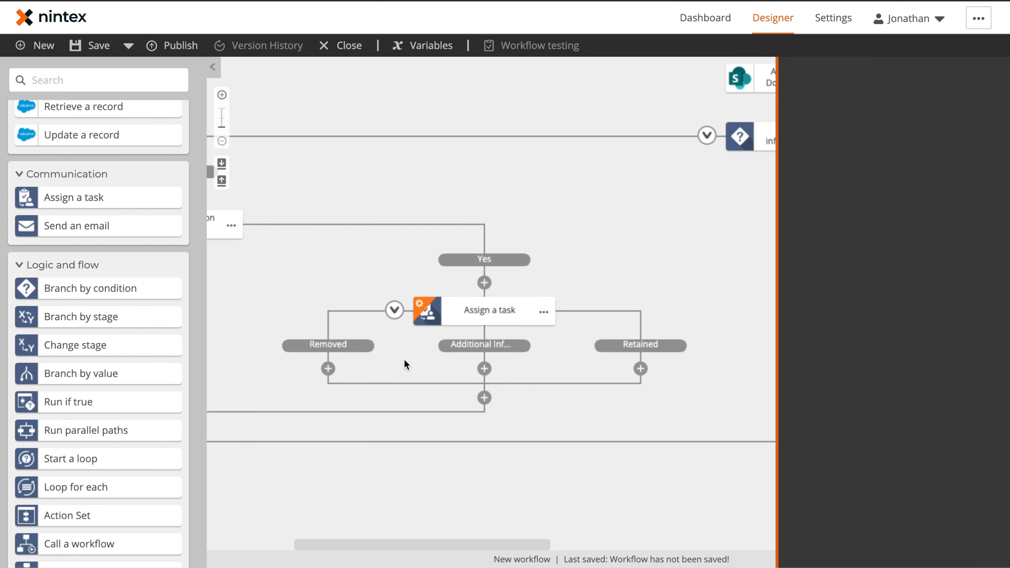
pyautogui.click(493, 311)
# Fill in the assignee e-mail, subject 'Request for Information Removal', and attach Verification Documentation File.
pyautogui.scroll(-8, 843, 273)
pyautogui.click(836, 252)
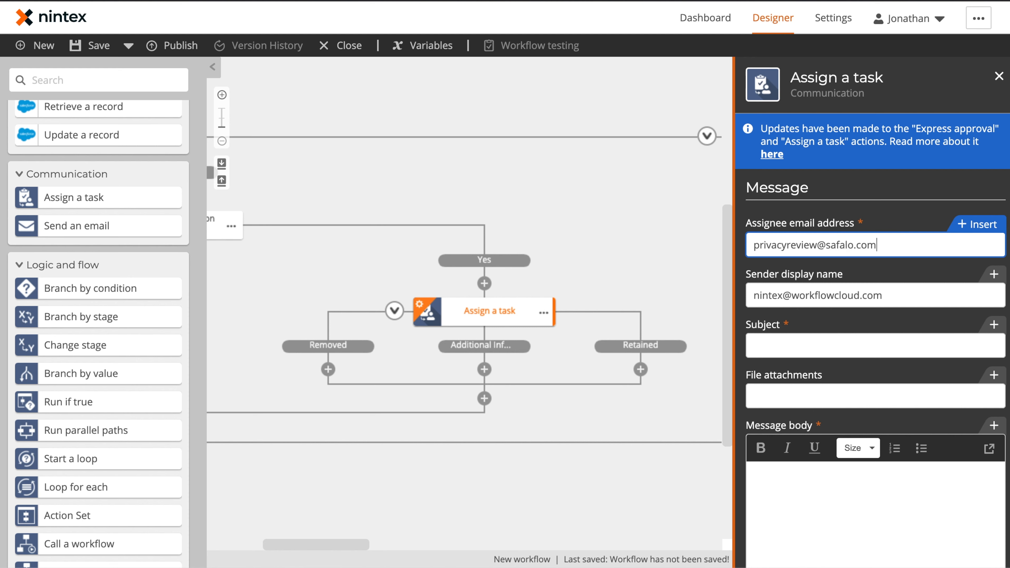
pyautogui.click(812, 350)
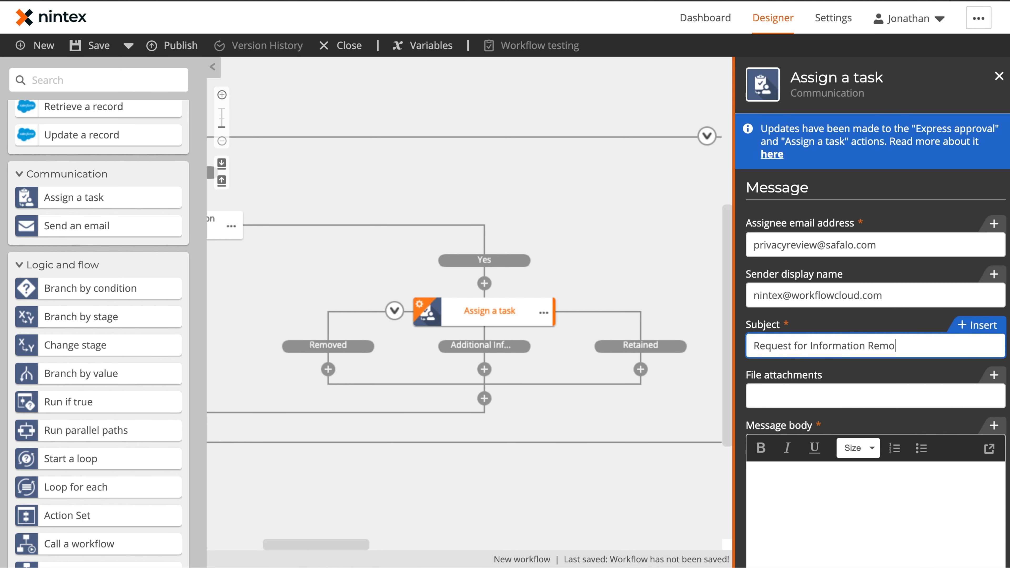
pyautogui.click(816, 402)
pyautogui.click(977, 375)
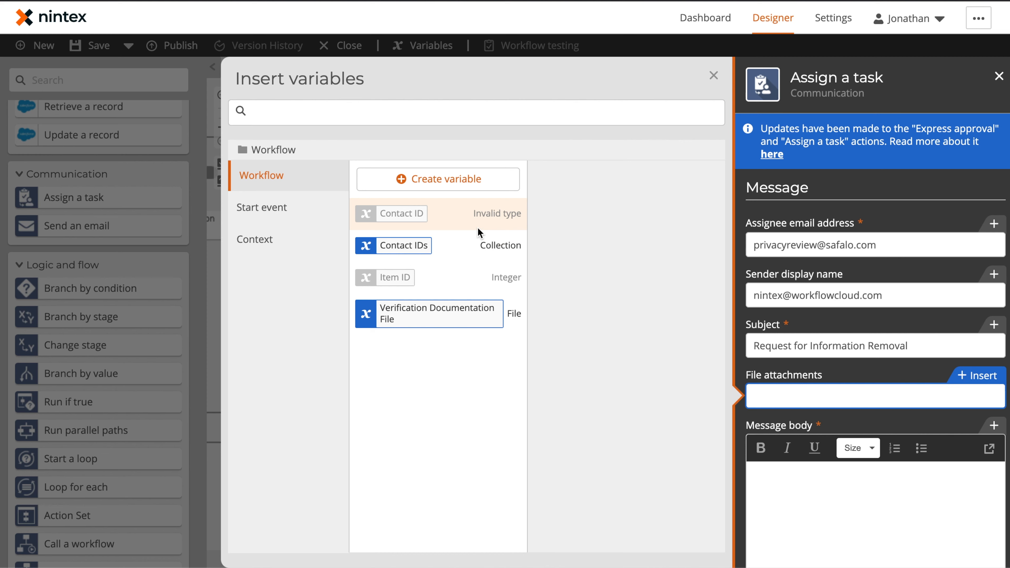
pyautogui.click(504, 318)
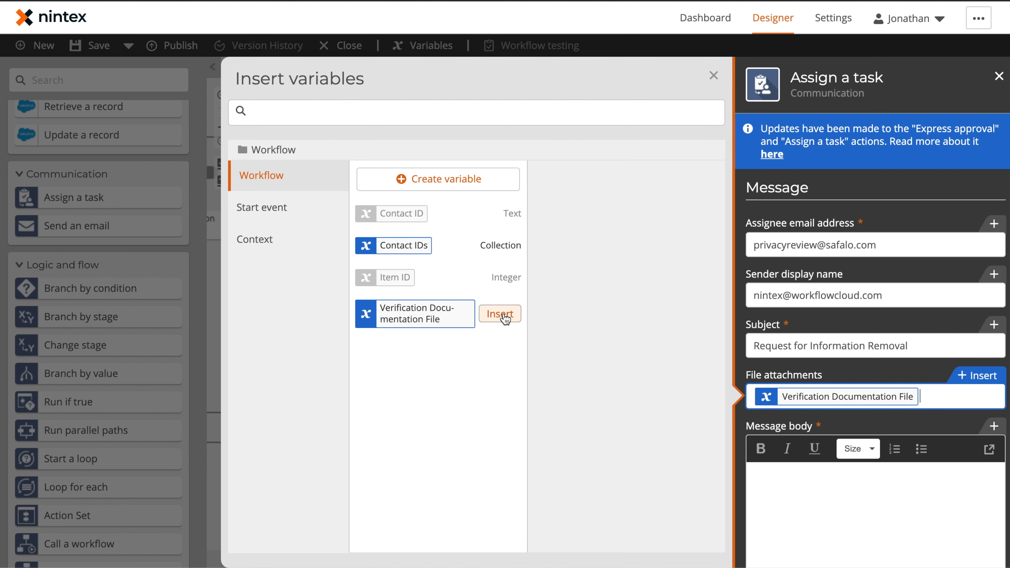
# Replace the placeholder requester name in the message body with First Name and Last Name variables.
pyautogui.click(822, 500)
pyautogui.scroll(8, 843, 356)
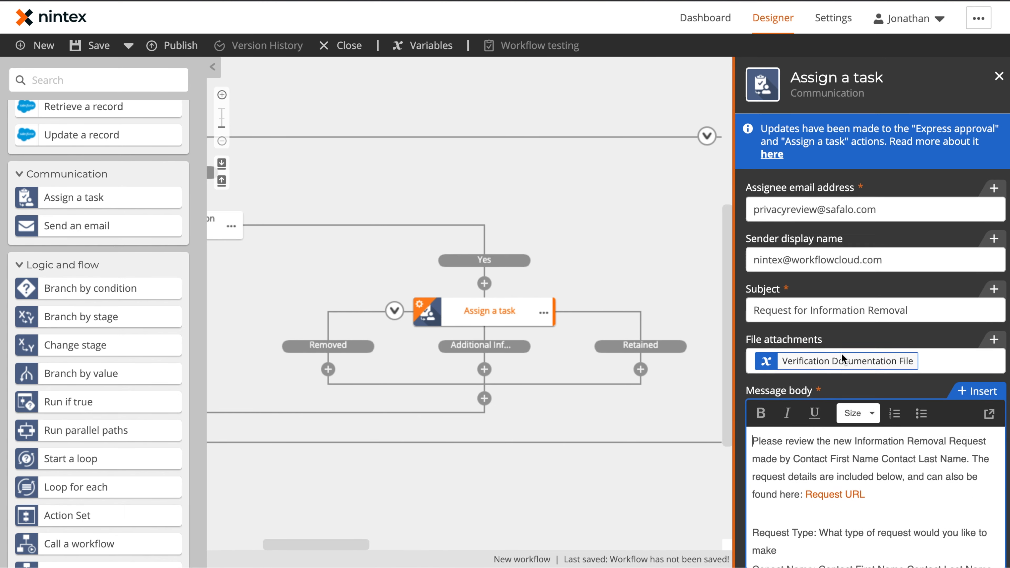
pyautogui.scroll(-2, 847, 452)
pyautogui.scroll(-2, 846, 451)
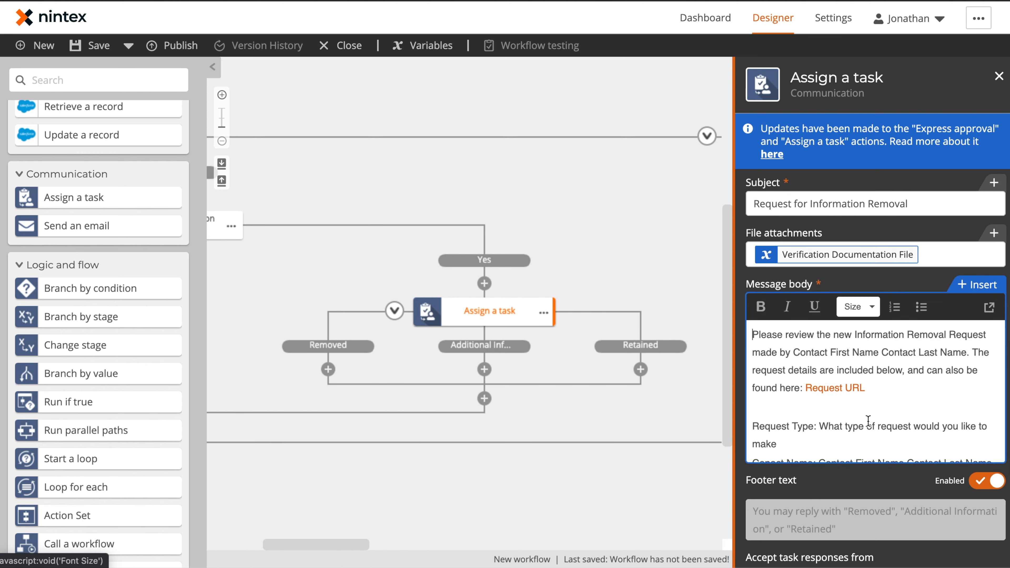
pyautogui.moveTo(795, 353); pyautogui.dragTo(963, 357)
pyautogui.press('BackSpace')
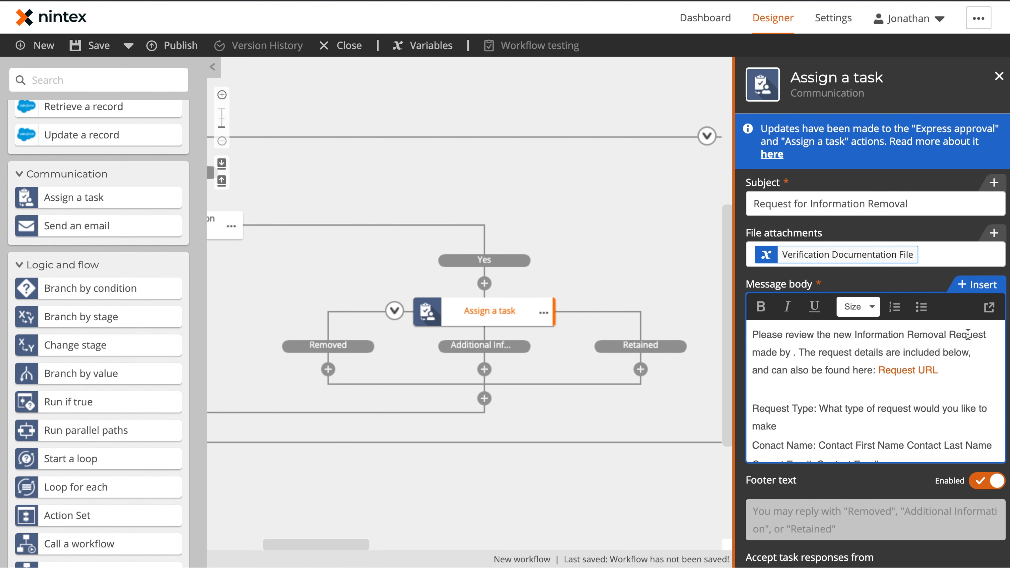
pyautogui.click(977, 285)
pyautogui.click(287, 208)
pyautogui.scroll(-12, 493, 319)
pyautogui.click(501, 191)
pyautogui.click(501, 222)
pyautogui.scroll(-2, 814, 412)
pyautogui.scroll(3, 814, 412)
pyautogui.click(714, 75)
pyautogui.click(679, 243)
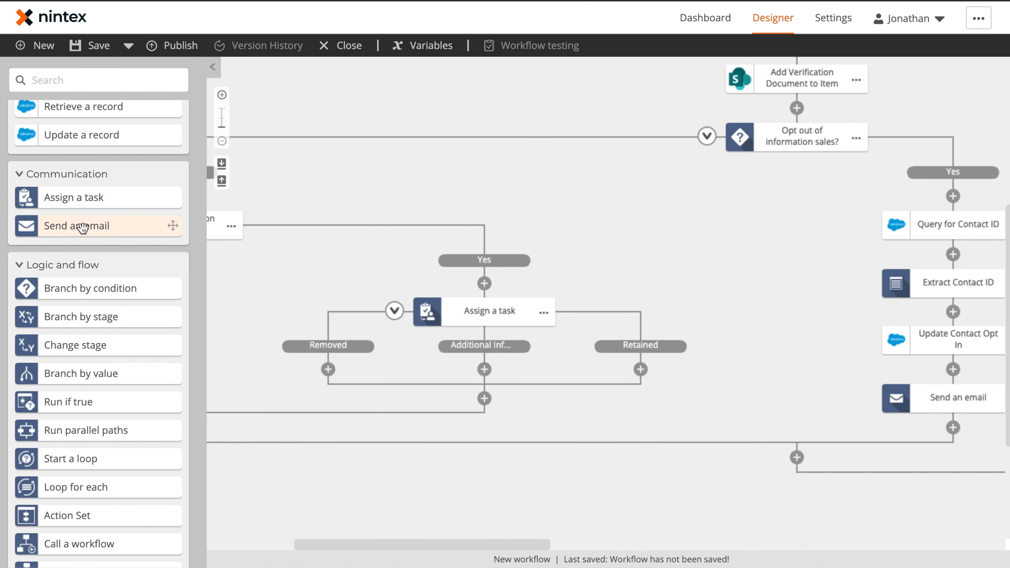
# Add a Send an email action under Removed and paste copies under Additional Information and Retained.
pyautogui.moveTo(82, 228); pyautogui.dragTo(373, 368)
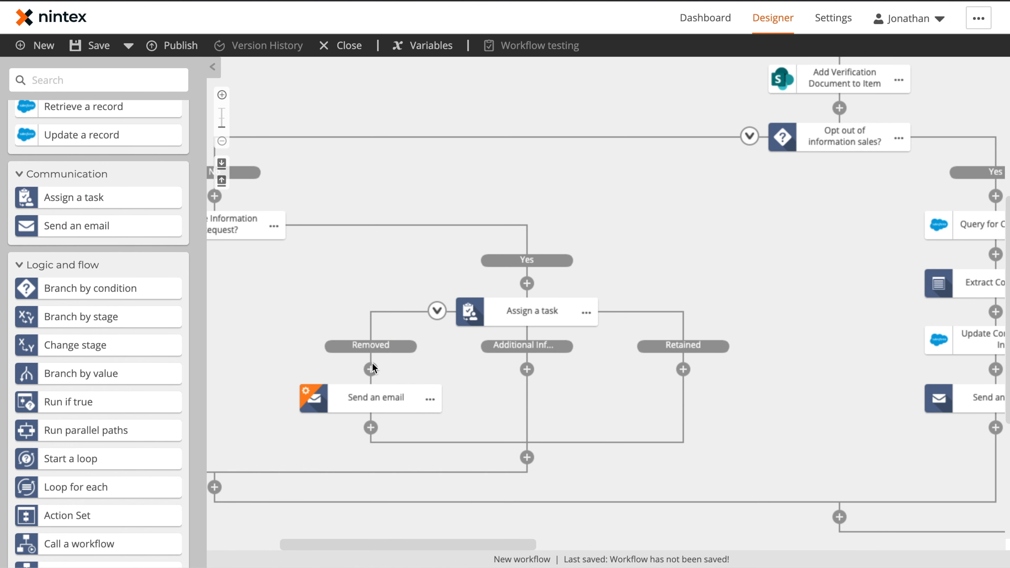
pyautogui.click(429, 398)
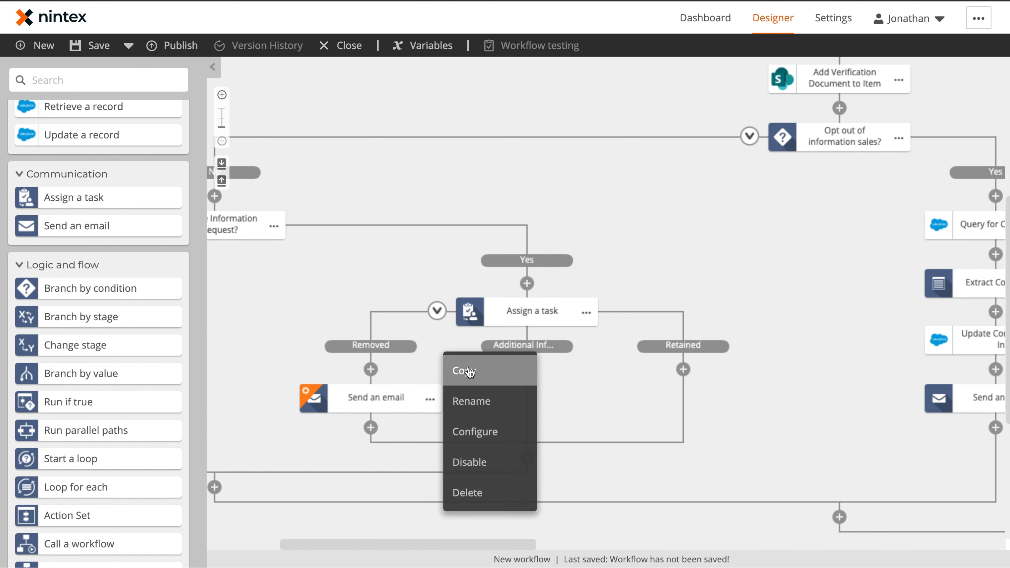
pyautogui.click(538, 382)
pyautogui.click(683, 369)
pyautogui.click(698, 383)
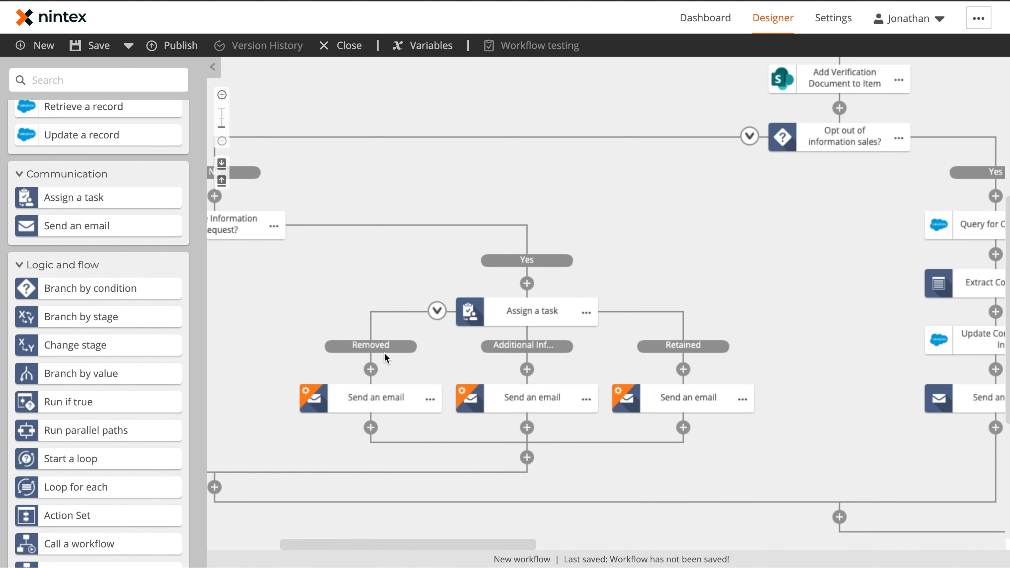
# Rename the three emails Send Removal Email, Send Additional Information Email and Send Retained Email.
pyautogui.click(429, 398)
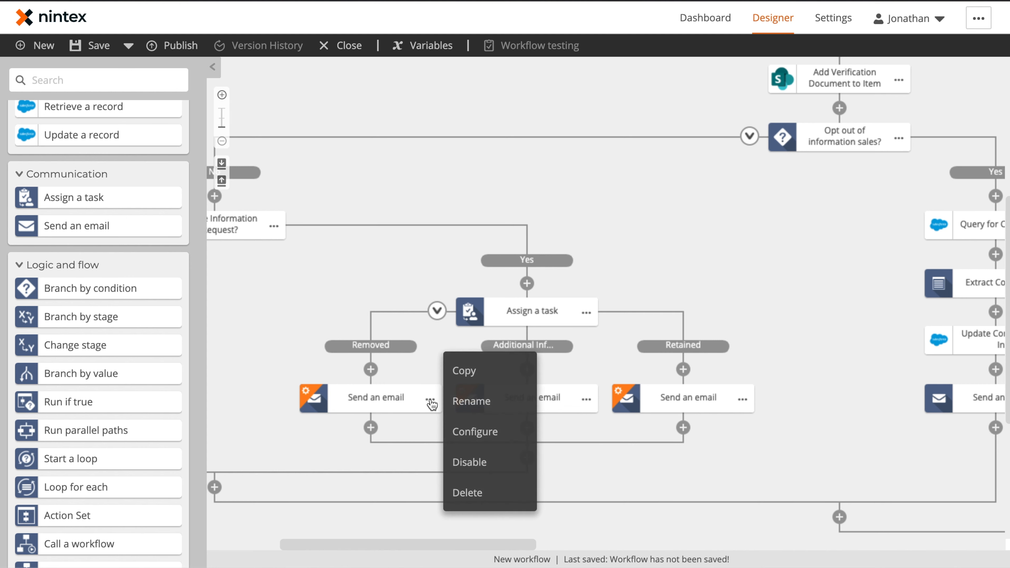
pyautogui.click(471, 401)
pyautogui.write('Se')
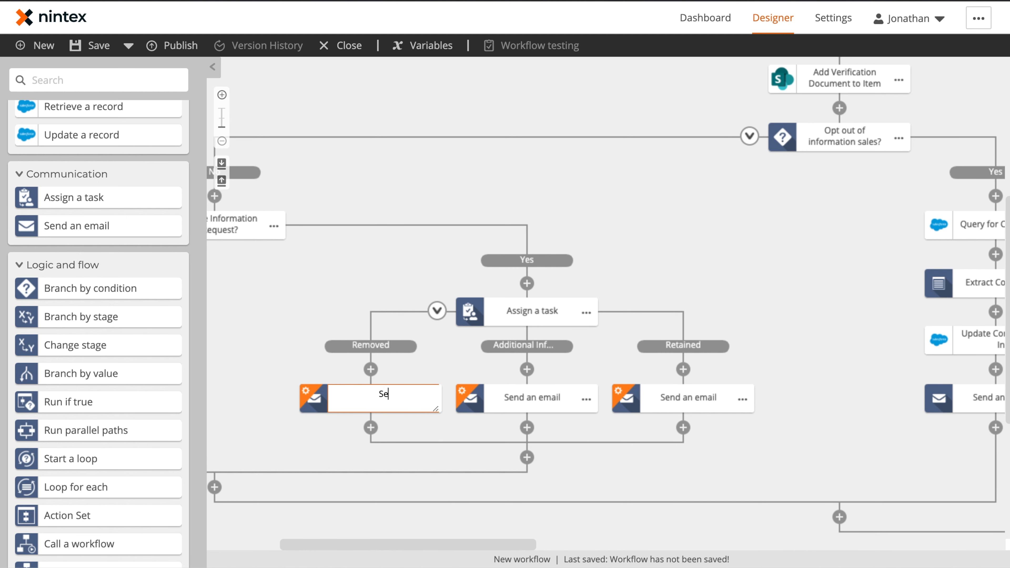
pyautogui.write('nd Removal Email')
pyautogui.click(593, 398)
pyautogui.click(613, 399)
pyautogui.write('Send')
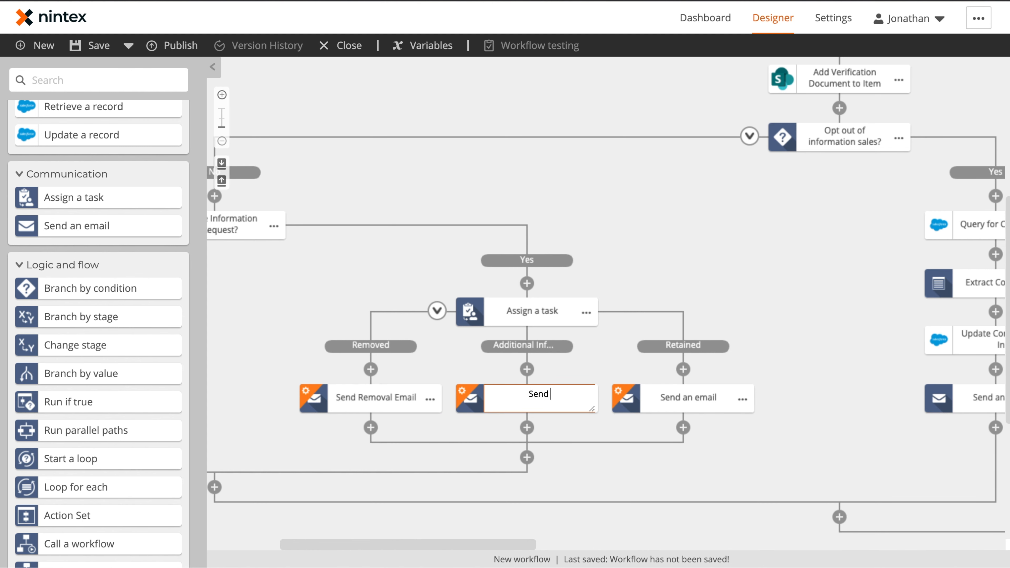
pyautogui.write(' Additional Information Email')
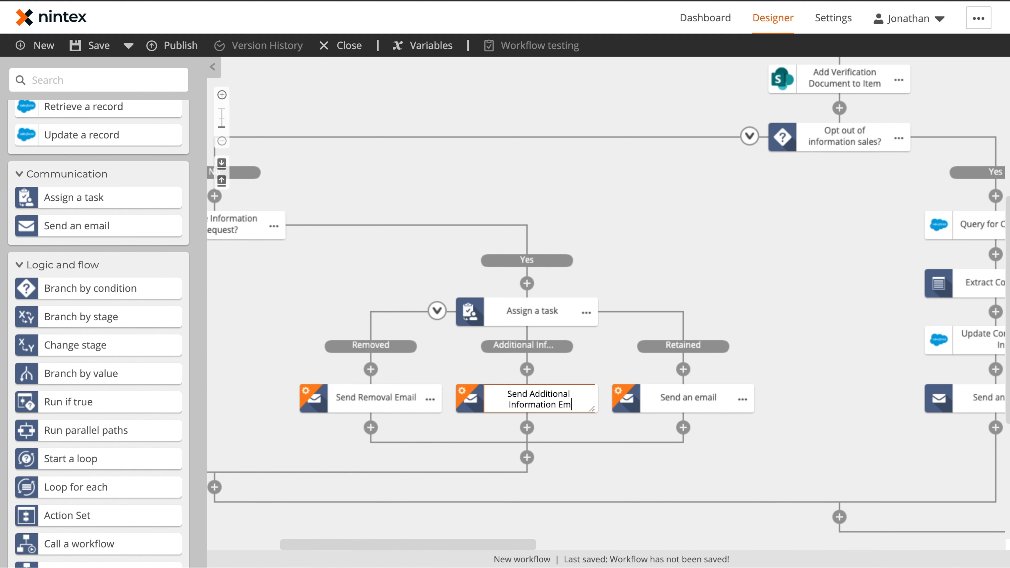
pyautogui.click(743, 399)
pyautogui.click(771, 404)
pyautogui.write('Send Retaine')
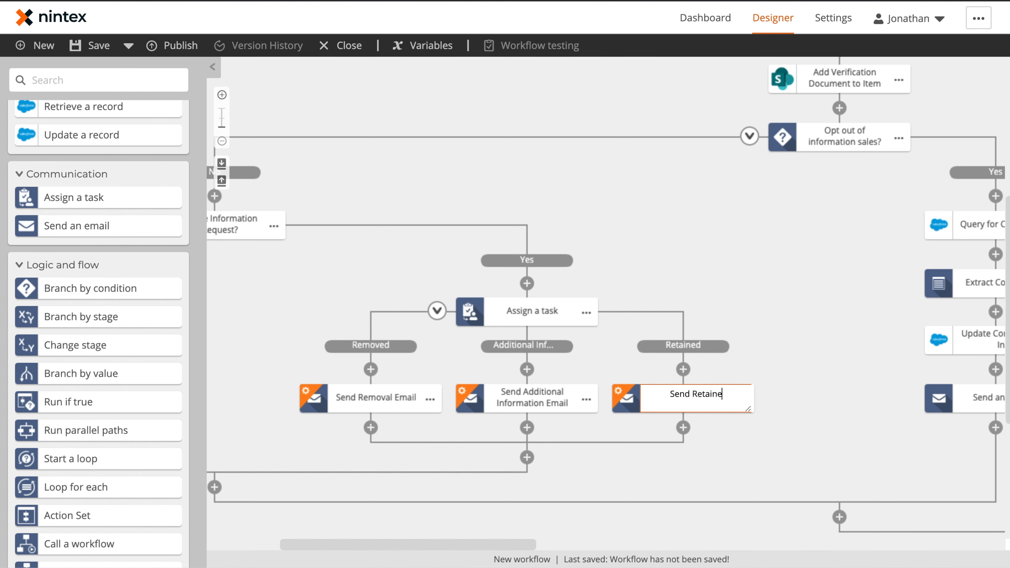
pyautogui.write('d Email')
pyautogui.press('Return')
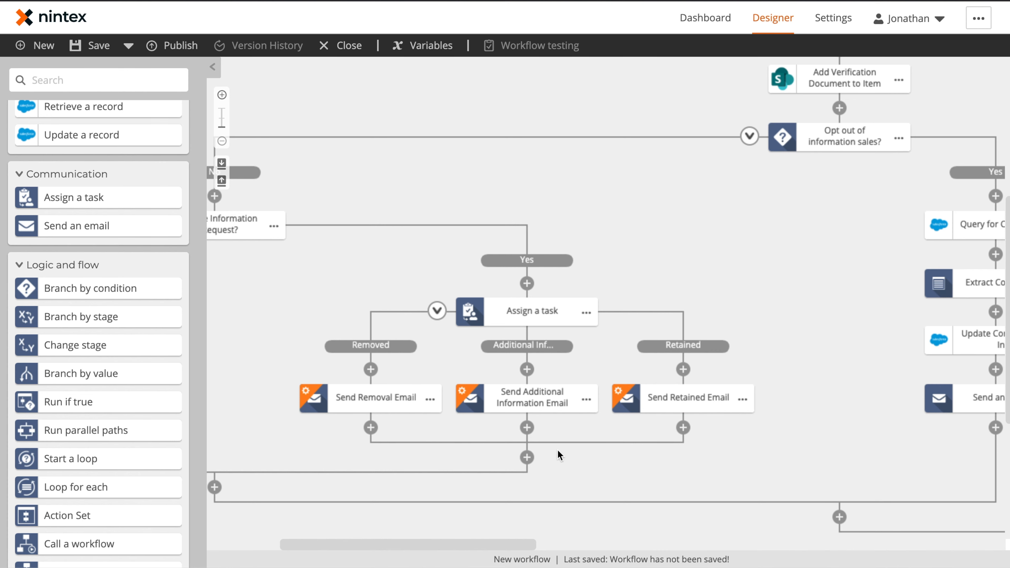
# Send Removal Email to the Email variable, subject 'Information Removal Request for' First Last Name, body 'Hello First Name,'.
pyautogui.click(380, 395)
pyautogui.click(973, 124)
pyautogui.click(264, 207)
pyautogui.scroll(-5, 457, 299)
pyautogui.click(500, 254)
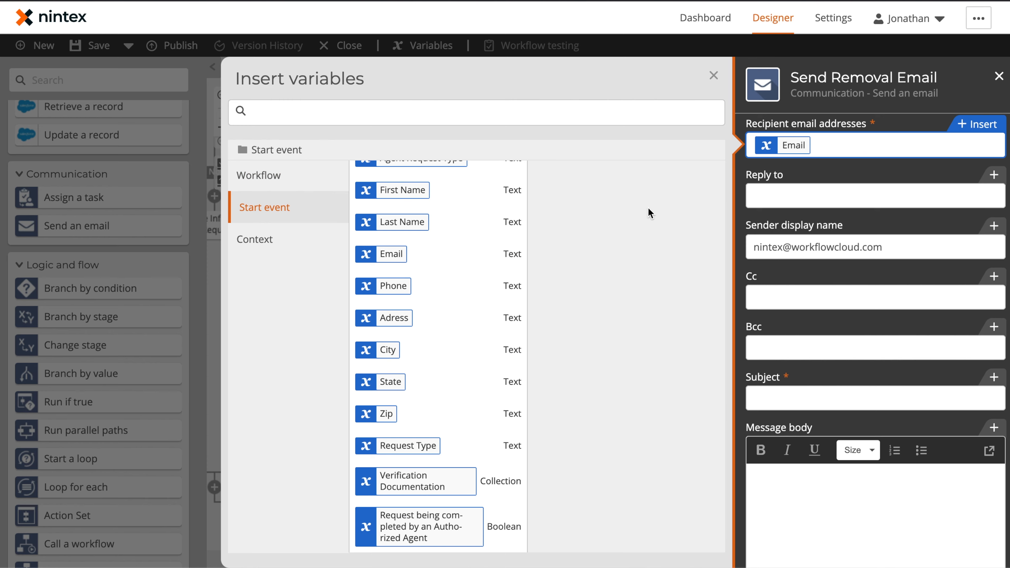
pyautogui.click(875, 398)
pyautogui.write('Information Removal Request for')
pyautogui.click(499, 190)
pyautogui.click(499, 222)
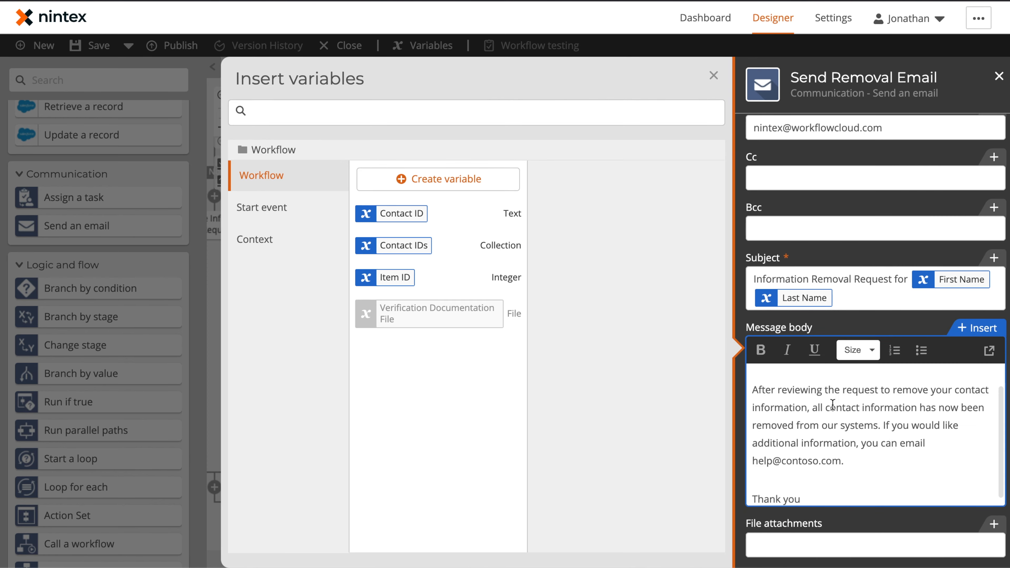
pyautogui.write('Hello')
pyautogui.click(265, 208)
pyautogui.click(500, 190)
pyautogui.write(',')
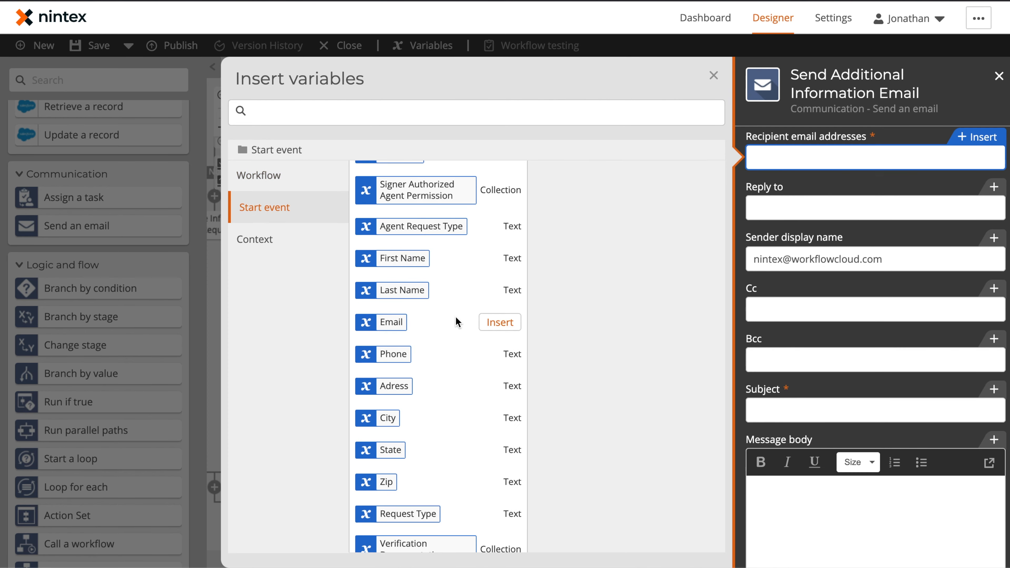
# Address the other two emails to the Email variable, with subject 'Information Removal Request for'.
pyautogui.click(499, 322)
pyautogui.write('Information Removal Request for First Name Last Name')
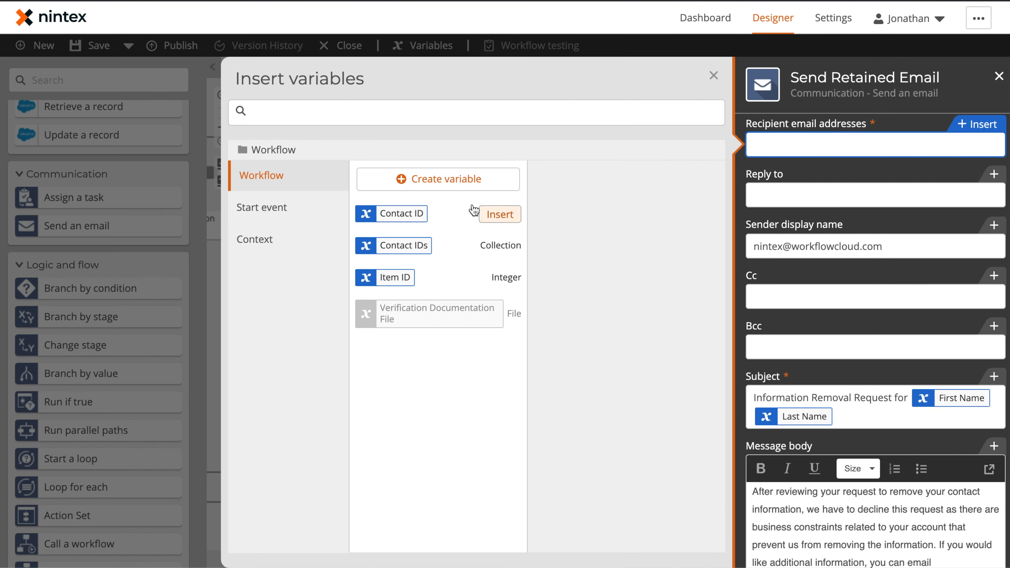
pyautogui.click(264, 207)
pyautogui.click(500, 254)
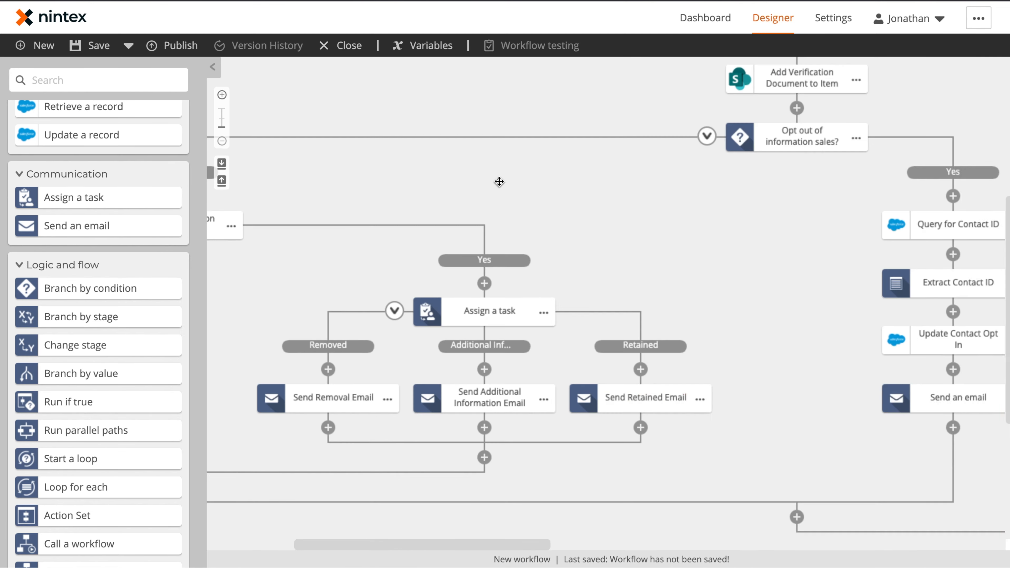
pyautogui.moveTo(499, 180); pyautogui.dragTo(800, 118)
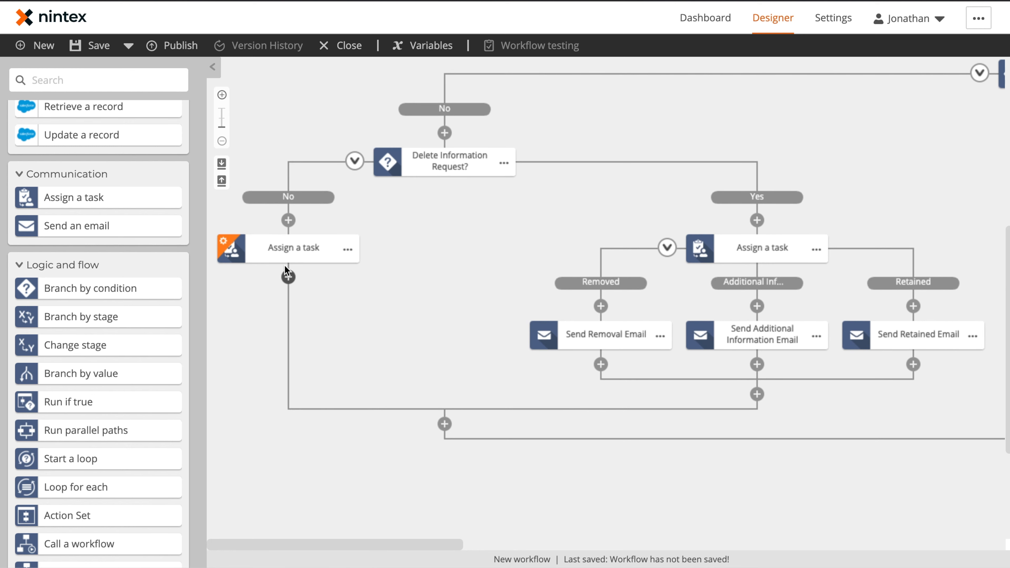
# Make the No-branch task an express approval with outcomes Complete and Completed.
pyautogui.click(286, 250)
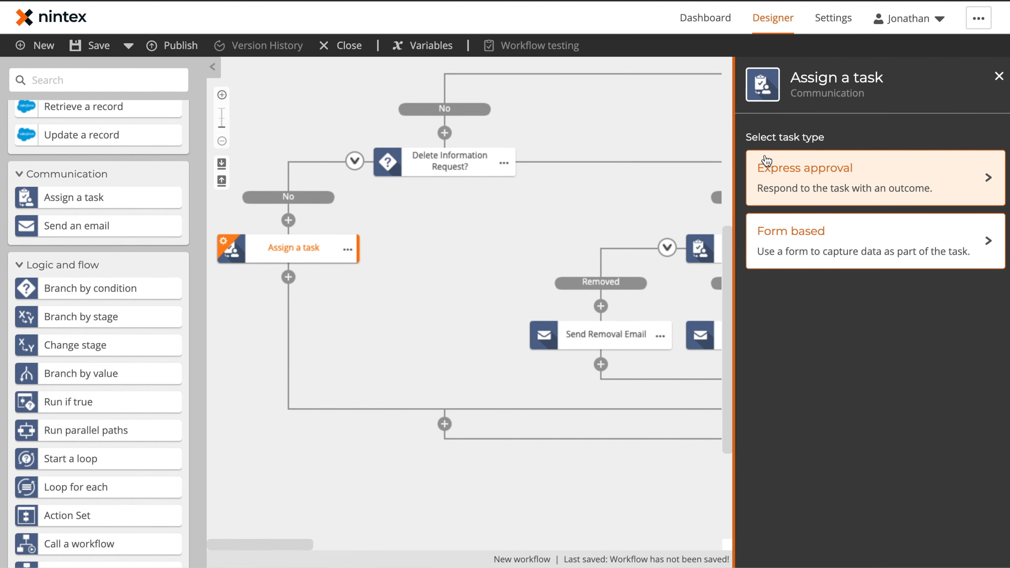
pyautogui.click(776, 174)
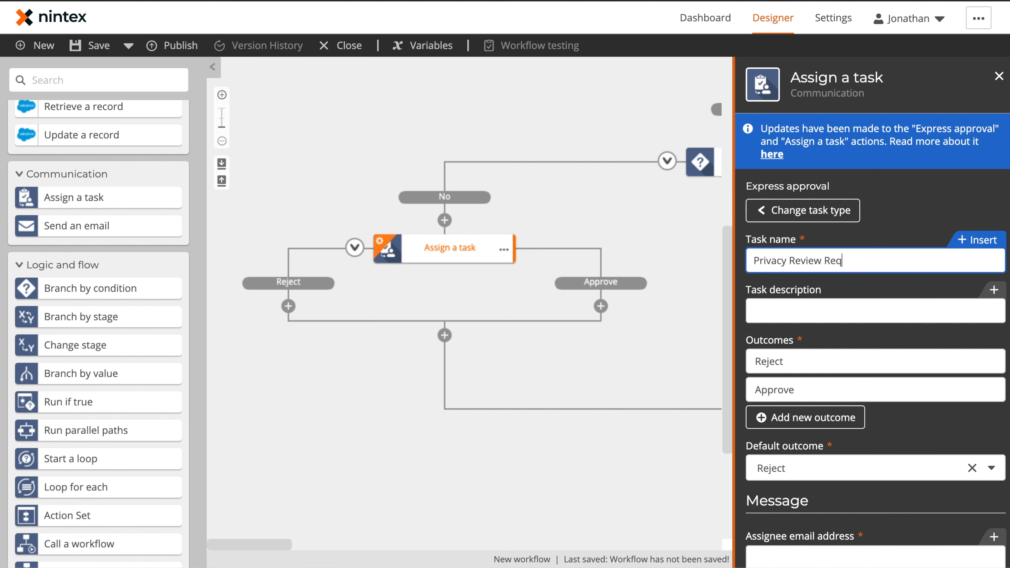
pyautogui.doubleClick(825, 360)
pyautogui.write('Complete')
pyautogui.press('Tab')
pyautogui.write('Co')
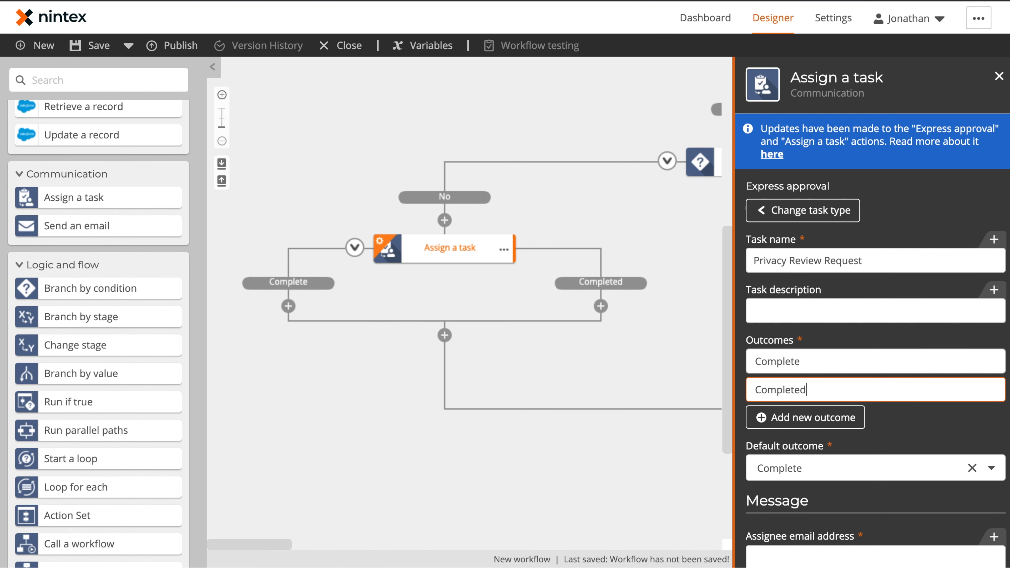
# Assign it to the privacy review e-mail, subject 'Request for Information Removal', attaching Verification Documentation File.
pyautogui.scroll(-7, 874, 358)
pyautogui.click(885, 265)
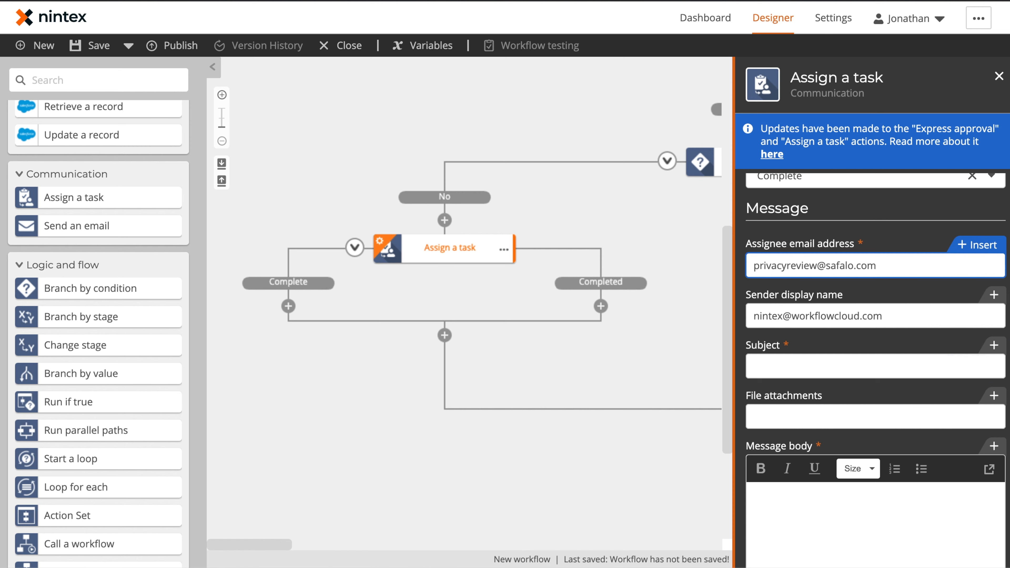
pyautogui.scroll(-2, 875, 358)
pyautogui.click(874, 287)
pyautogui.write('Request for Information Removal')
pyautogui.click(988, 318)
pyautogui.click(434, 313)
pyautogui.click(855, 473)
pyautogui.press('super+v')
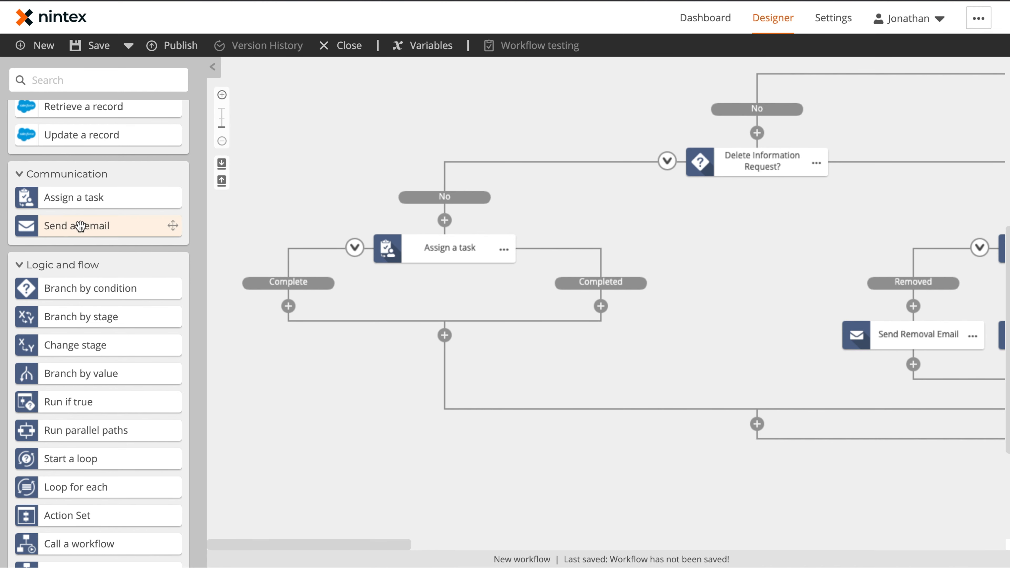
# Add Send an email actions under the Complete and Completed outcomes.
pyautogui.moveTo(86, 231); pyautogui.dragTo(288, 306)
pyautogui.click(600, 246)
pyautogui.click(616, 264)
# Rename the No-branch task to 'Review Information Request'.
pyautogui.click(504, 251)
pyautogui.click(580, 259)
pyautogui.write('Re')
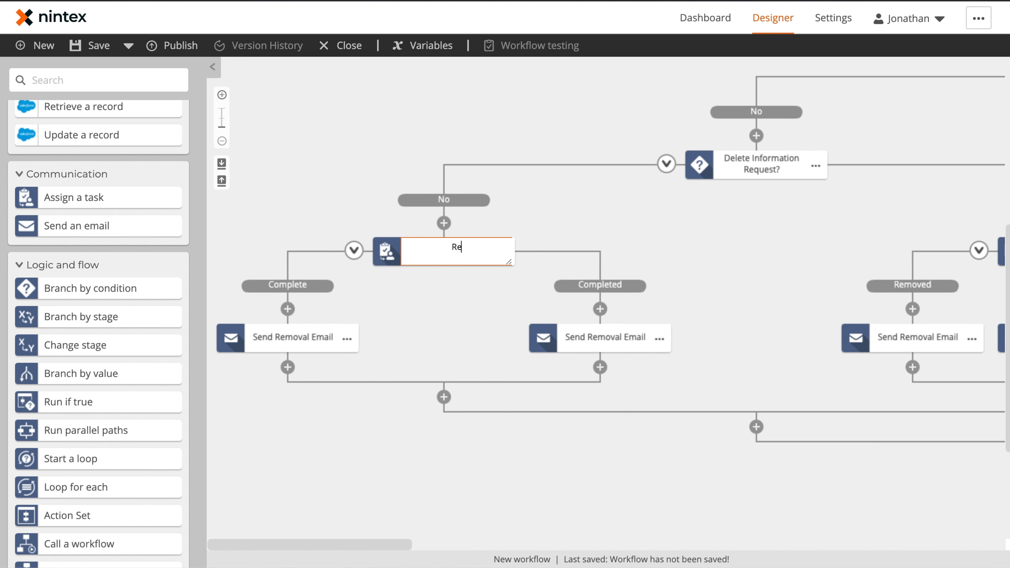
pyautogui.write('view Information Request')
pyautogui.press('Return')
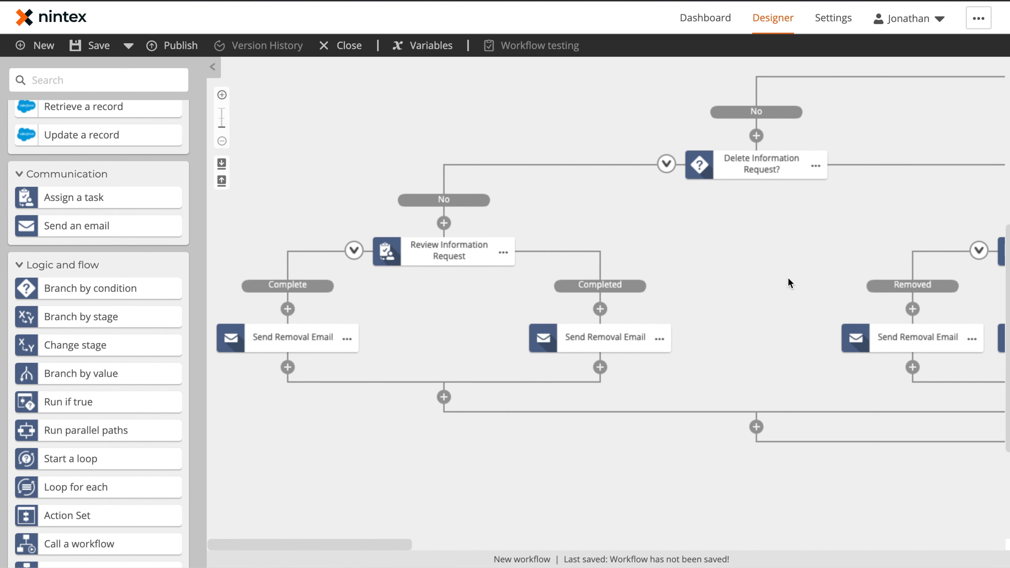
# Rename the Complete outcome email to 'Send Customer Information'.
pyautogui.moveTo(790, 283); pyautogui.dragTo(565, 277)
pyautogui.click(459, 335)
pyautogui.click(515, 340)
pyautogui.click(512, 278)
pyautogui.moveTo(456, 247); pyautogui.dragTo(729, 251)
pyautogui.click(347, 339)
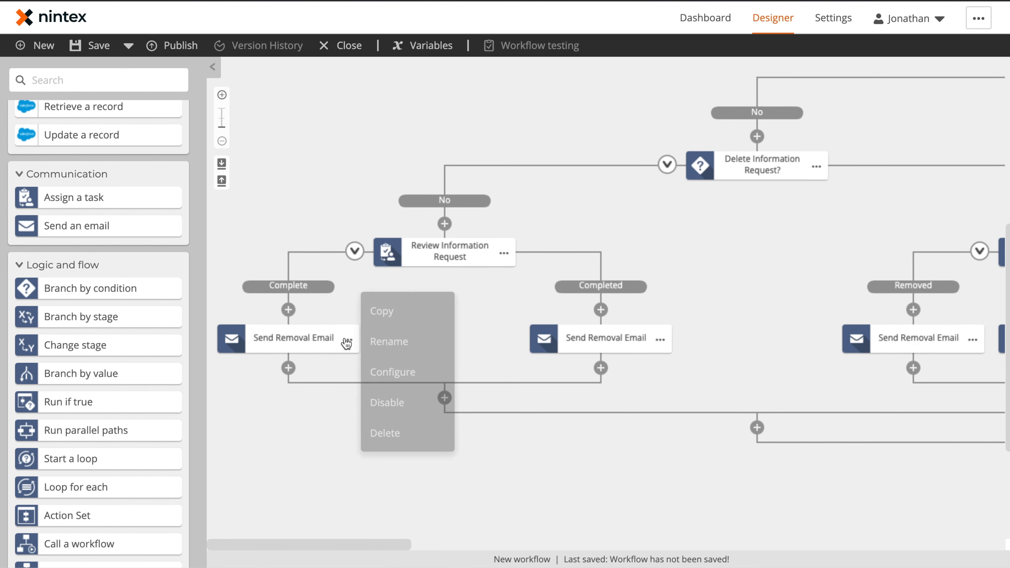
pyautogui.click(373, 343)
pyautogui.write('Send Customer Information')
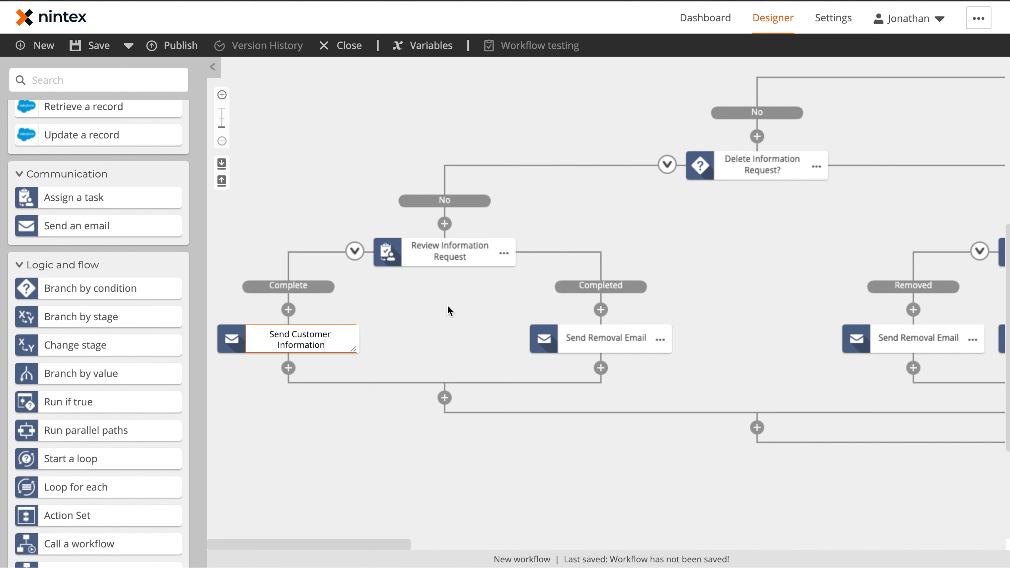
pyautogui.click(448, 305)
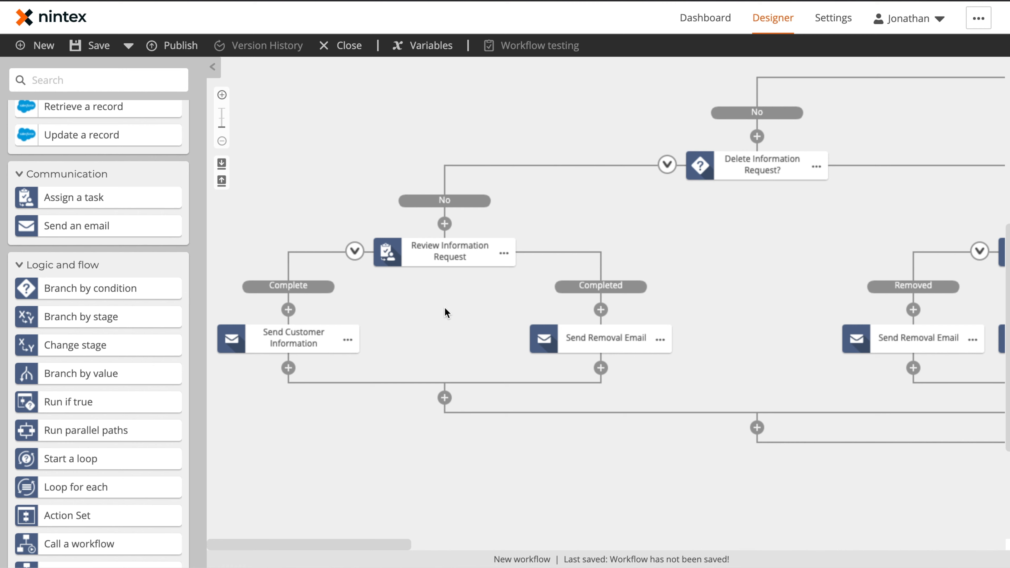
# Replace the Completed outcome email with a copy of Send Customer Information.
pyautogui.click(668, 337)
pyautogui.click(711, 444)
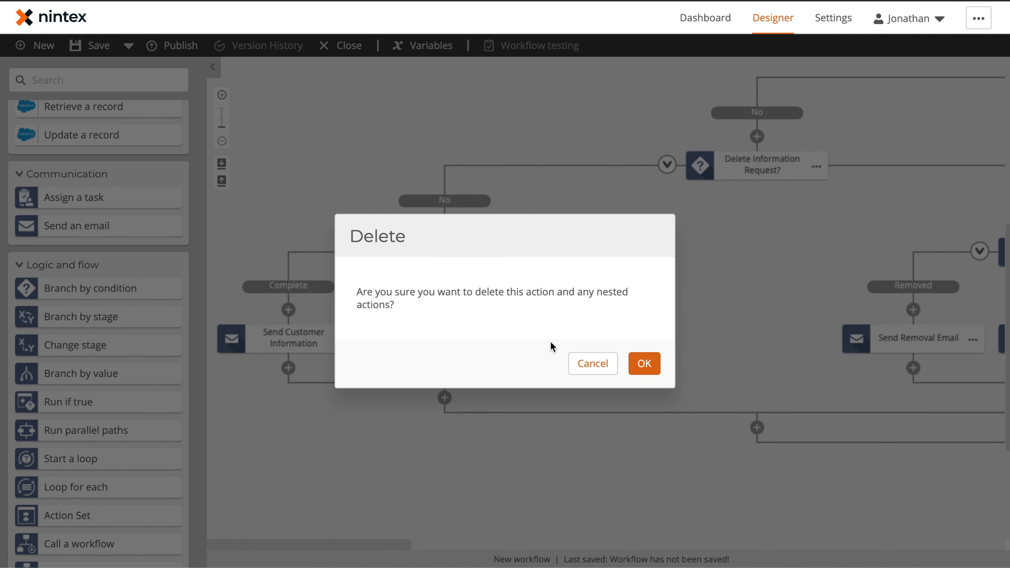
pyautogui.click(643, 361)
pyautogui.click(349, 340)
pyautogui.click(385, 309)
pyautogui.click(600, 309)
pyautogui.click(627, 330)
# Rename the Yes-branch task to 'Review Delete Information Request' and save the workflow.
pyautogui.moveTo(720, 298); pyautogui.dragTo(523, 308)
pyautogui.moveTo(949, 210); pyautogui.dragTo(706, 290)
pyautogui.click(698, 313)
pyautogui.click(721, 316)
pyautogui.write('Review De')
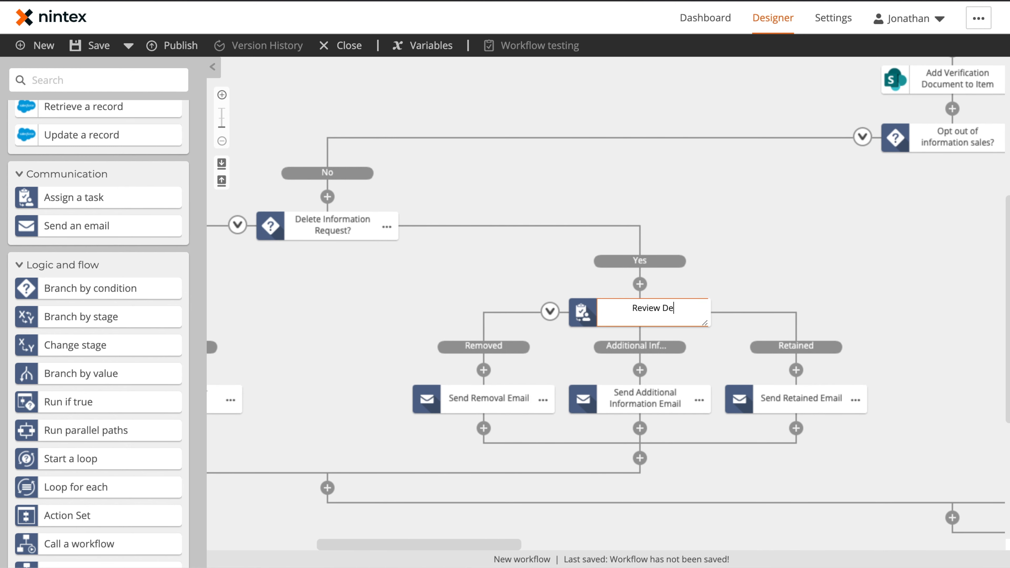
pyautogui.write('lete Information Req')
pyautogui.moveTo(836, 343); pyautogui.dragTo(511, 250)
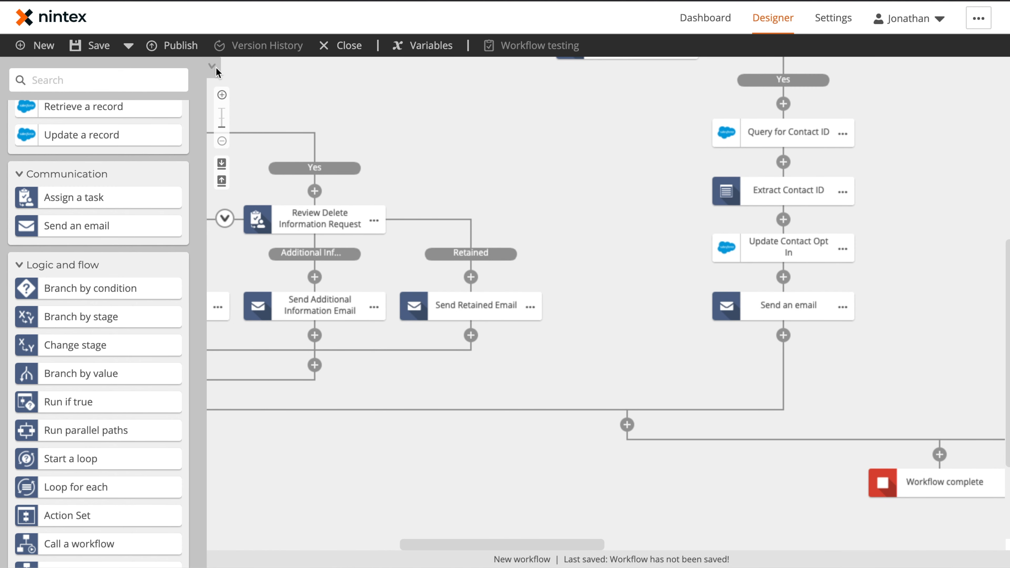
pyautogui.click(213, 66)
pyautogui.moveTo(323, 133); pyautogui.dragTo(475, 284)
pyautogui.moveTo(388, 264)
pyautogui.mouseDown()
pyautogui.moveTo(613, 213)
pyautogui.moveTo(586, 275)
pyautogui.moveTo(318, 309)
pyautogui.mouseUp()
pyautogui.moveTo(835, 206); pyautogui.dragTo(601, 372)
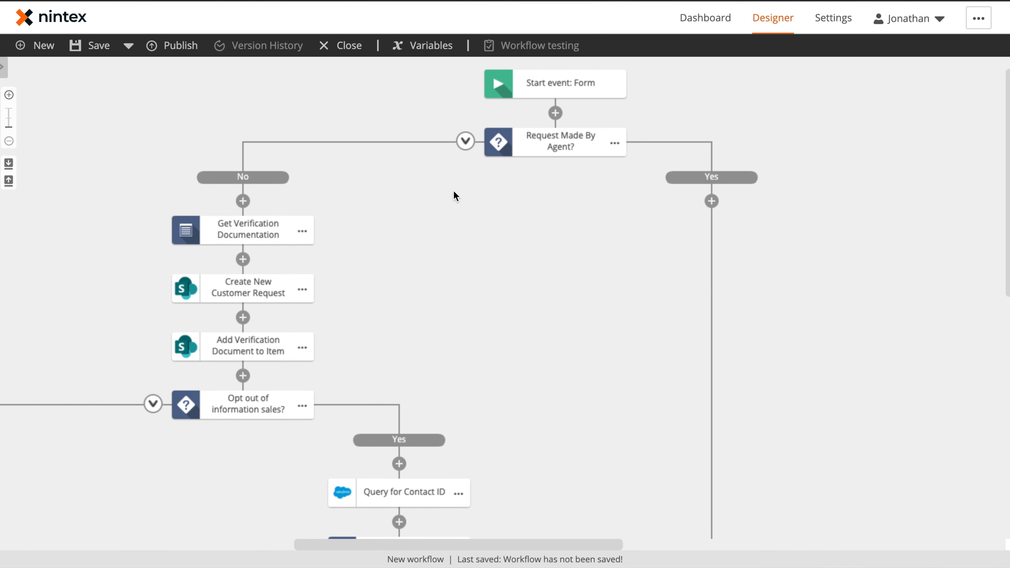
pyautogui.click(91, 50)
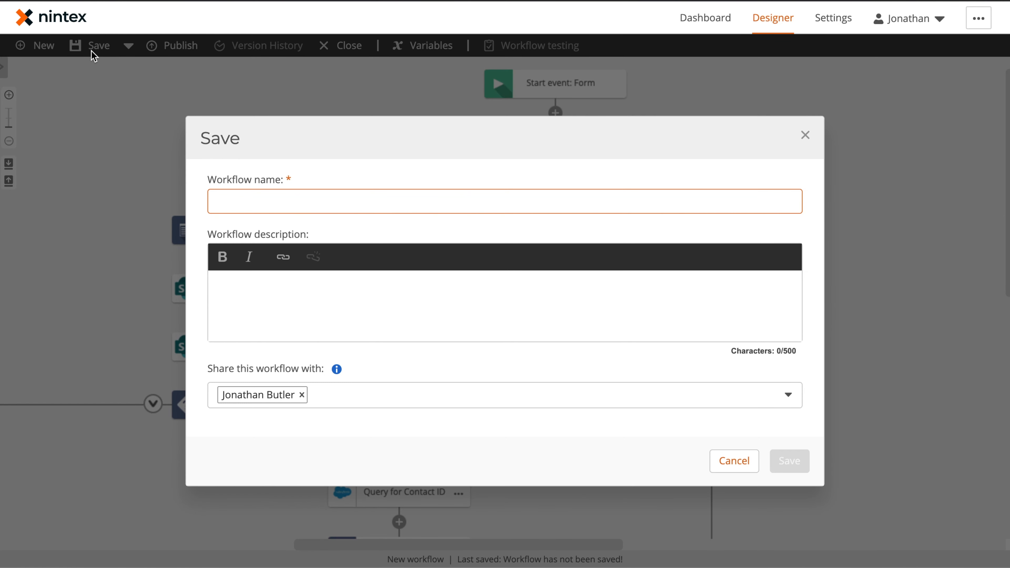
# Enter 'CCPA Request Information' as the workflow name and confirm the save.
pyautogui.write('CCPA Request Information')
pyautogui.click(789, 460)
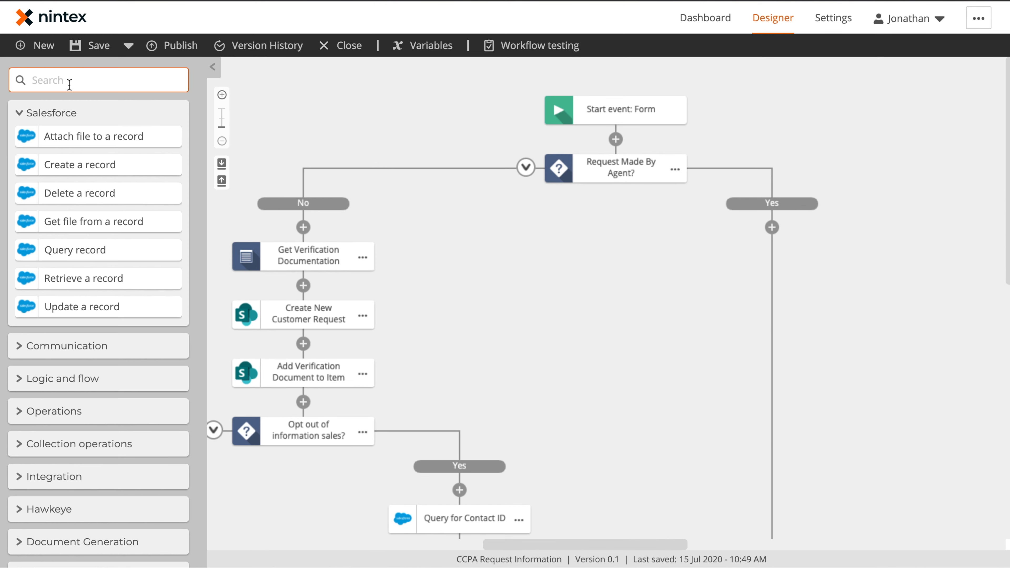
pyautogui.click(15, 441)
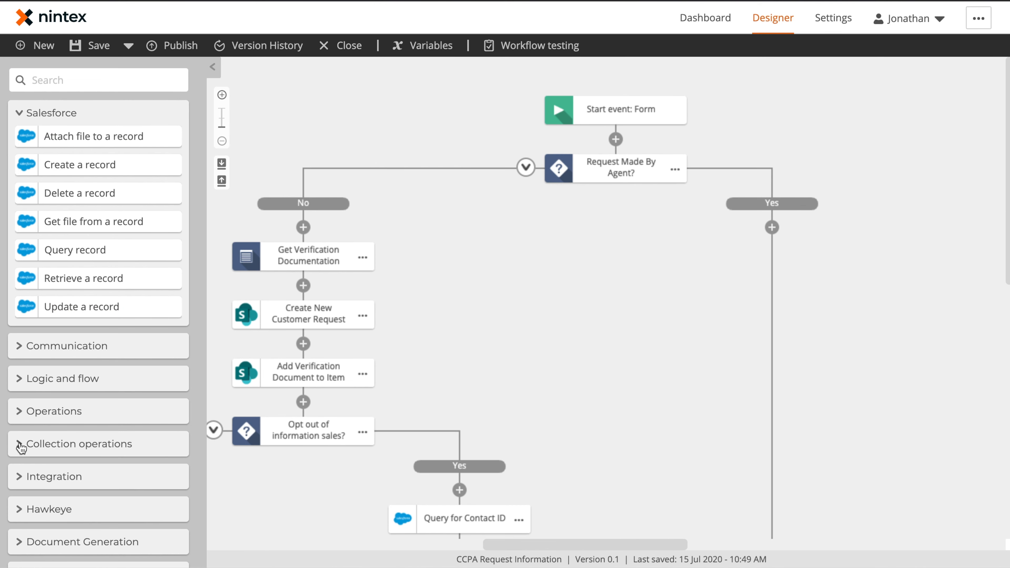
# Add two get-item-from-collection steps to the Yes branch: Get Agen Verification and Get Contact Verification.
pyautogui.click(19, 445)
pyautogui.scroll(-5, 73, 422)
pyautogui.moveTo(91, 405); pyautogui.dragTo(791, 227)
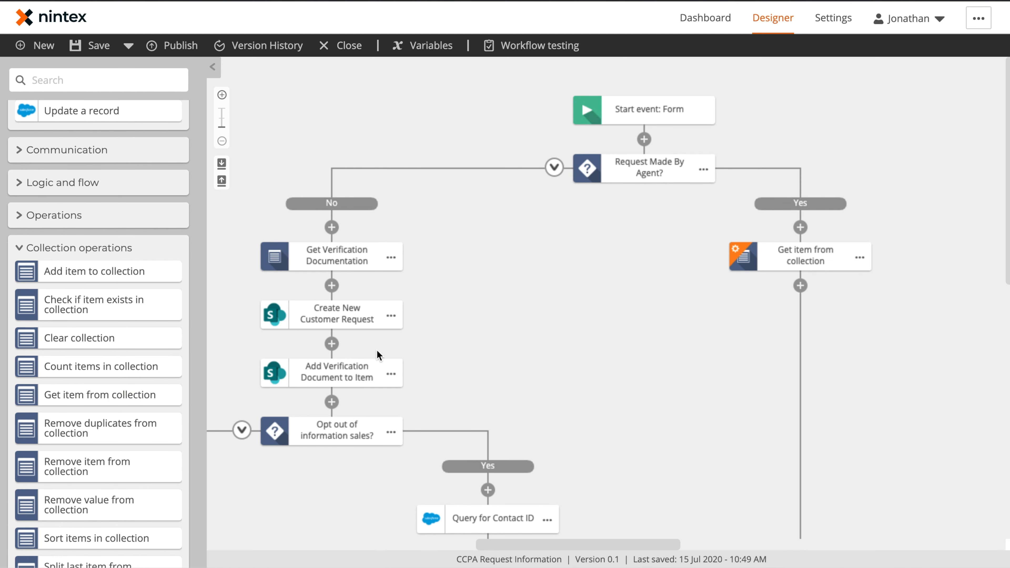
pyautogui.moveTo(171, 394); pyautogui.dragTo(850, 291)
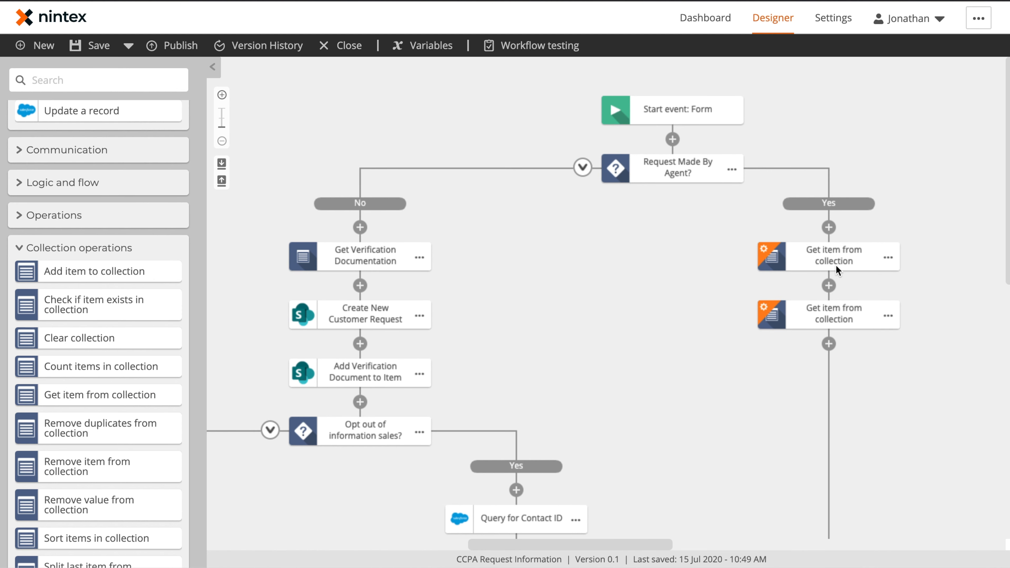
pyautogui.click(891, 257)
pyautogui.click(920, 259)
pyautogui.write('Get Agen Verification')
pyautogui.click(889, 316)
pyautogui.click(920, 318)
pyautogui.write('Get Contact Verification')
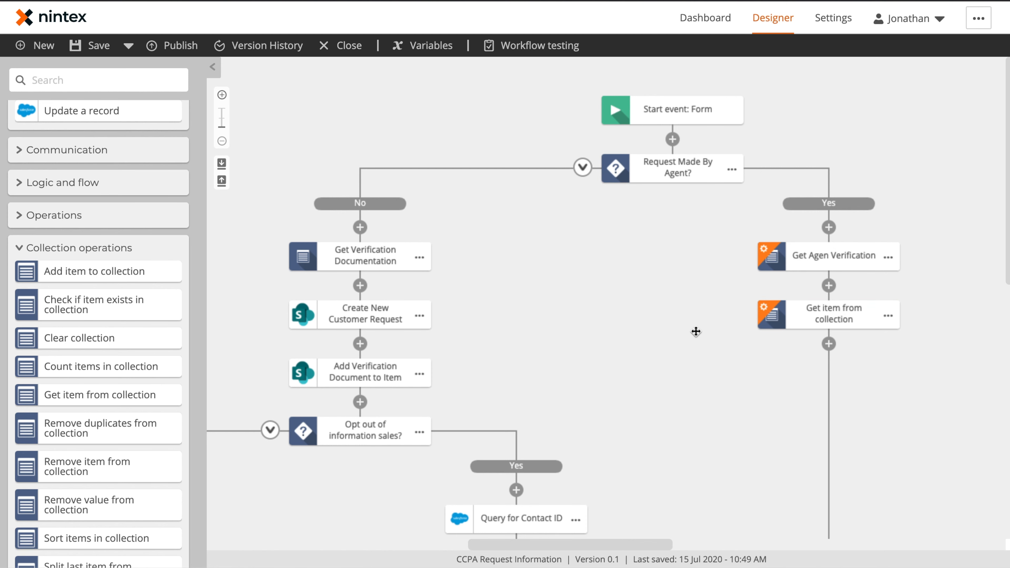
# Point Get Agen Verification at the Signer Authorized Agent Permission collection, index 0.
pyautogui.click(830, 258)
pyautogui.click(840, 148)
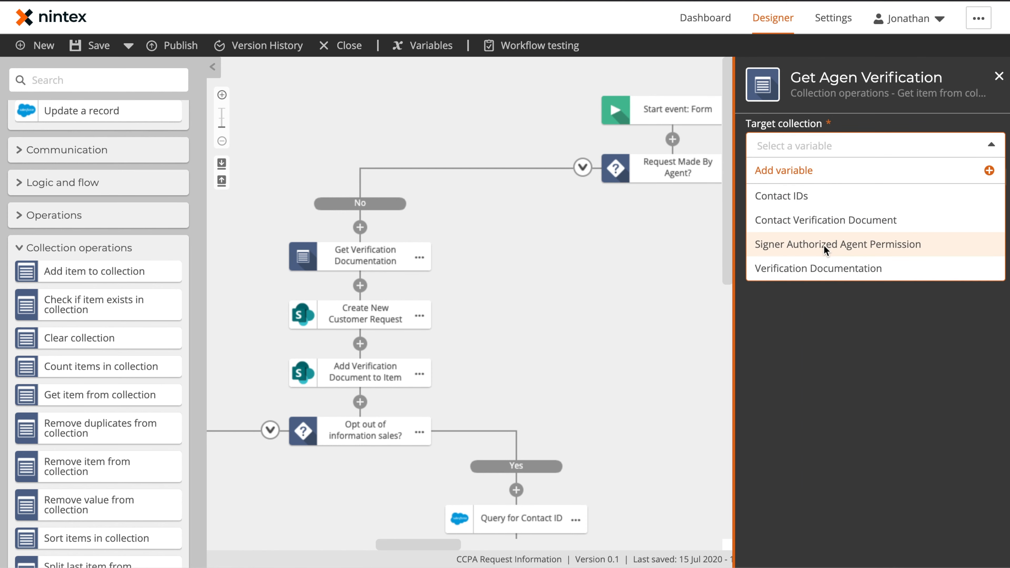
pyautogui.click(809, 254)
pyautogui.click(818, 204)
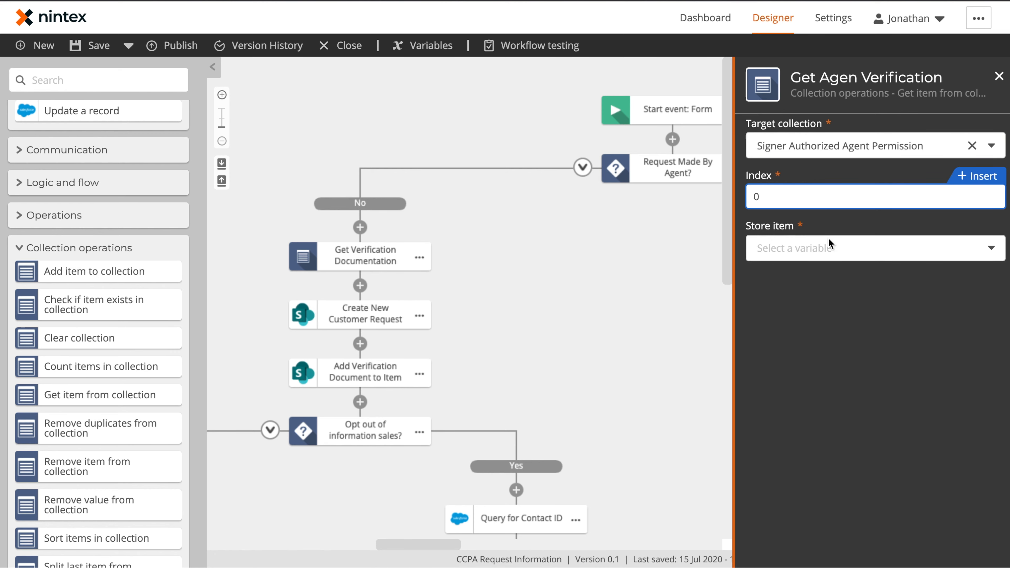
pyautogui.click(826, 248)
# Store the retrieved item in a new File variable, Signed Authorized Agent Permission File.
pyautogui.click(789, 273)
pyautogui.click(439, 178)
pyautogui.write('Si')
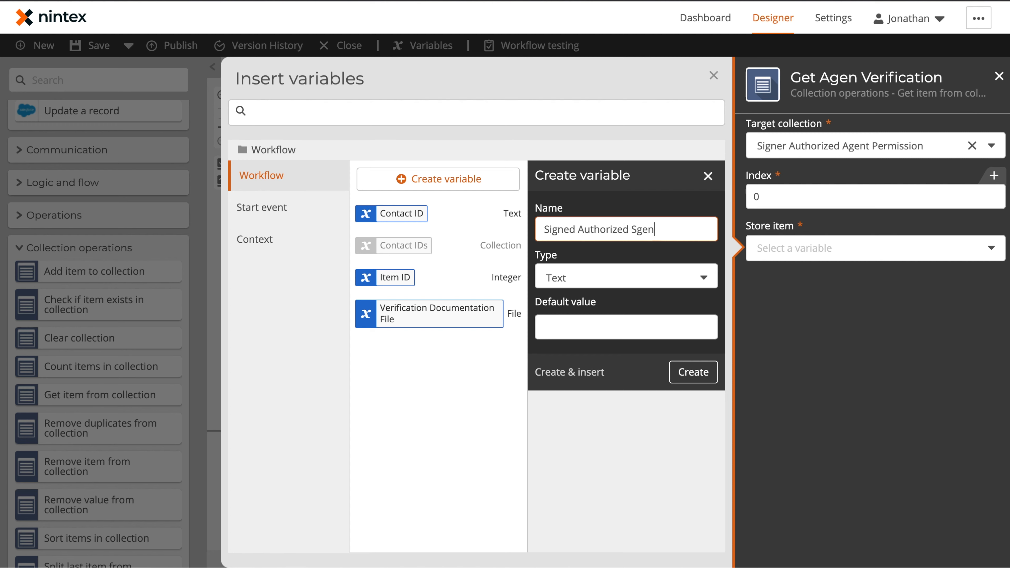
pyautogui.write('gned Authorized Agent Permission')
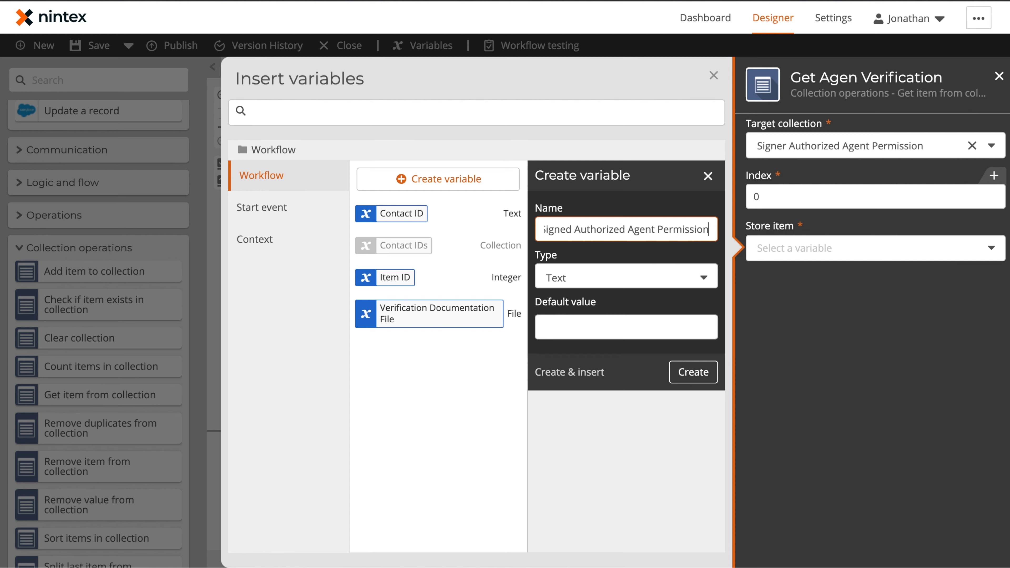
pyautogui.click(584, 289)
pyautogui.click(580, 419)
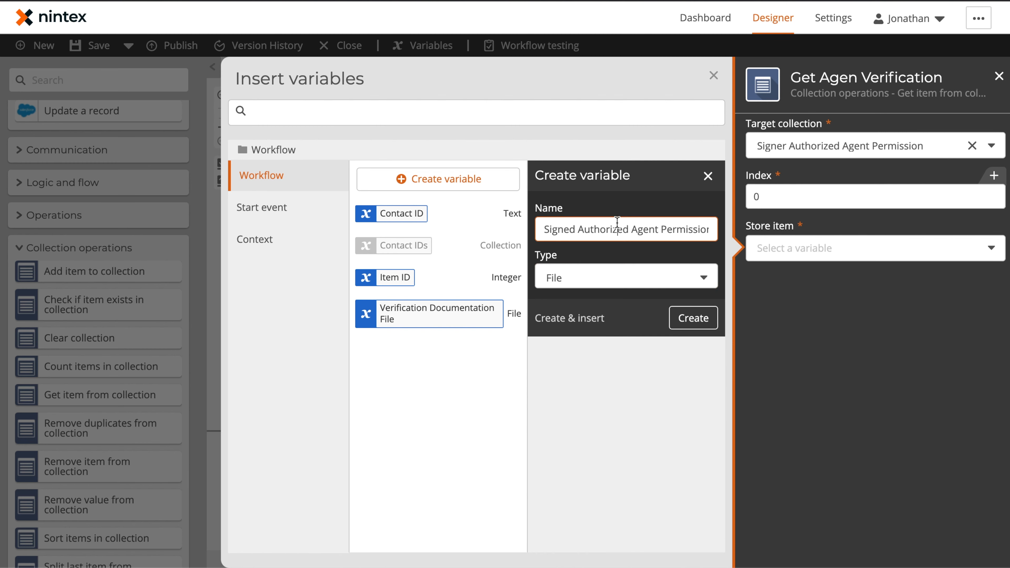
pyautogui.write('File')
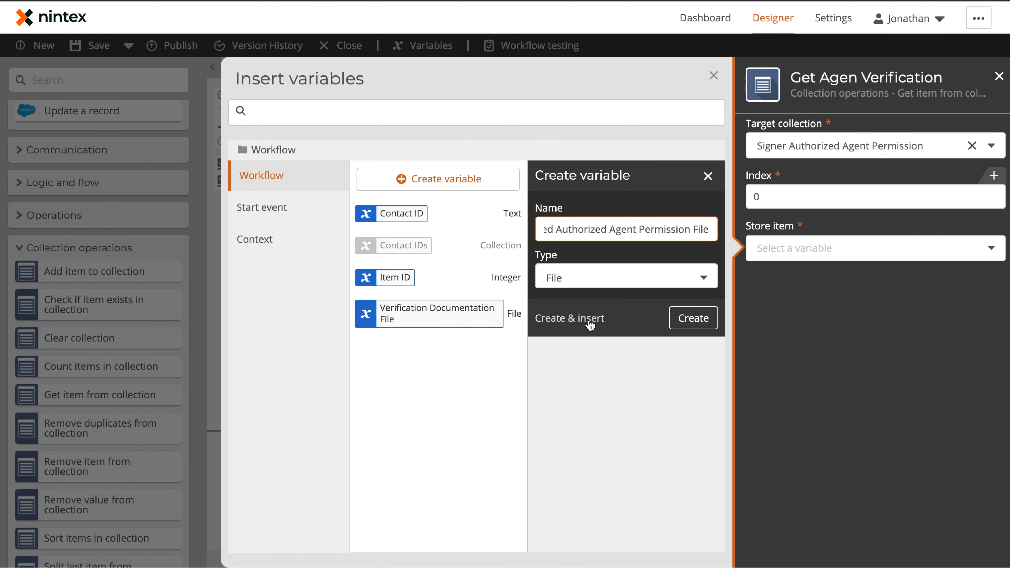
pyautogui.click(590, 325)
pyautogui.click(715, 84)
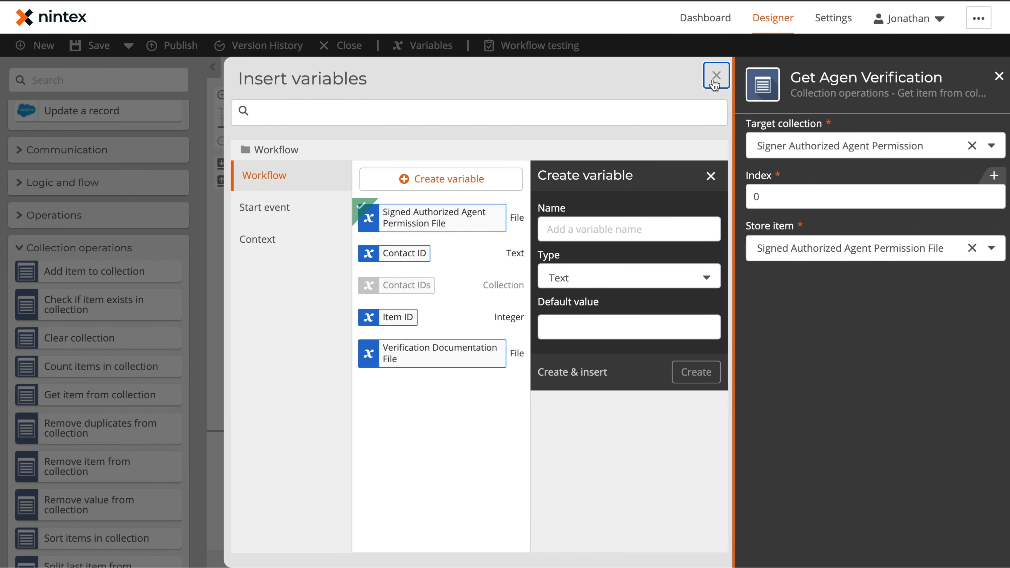
pyautogui.click(588, 295)
pyautogui.moveTo(780, 308); pyautogui.dragTo(606, 301)
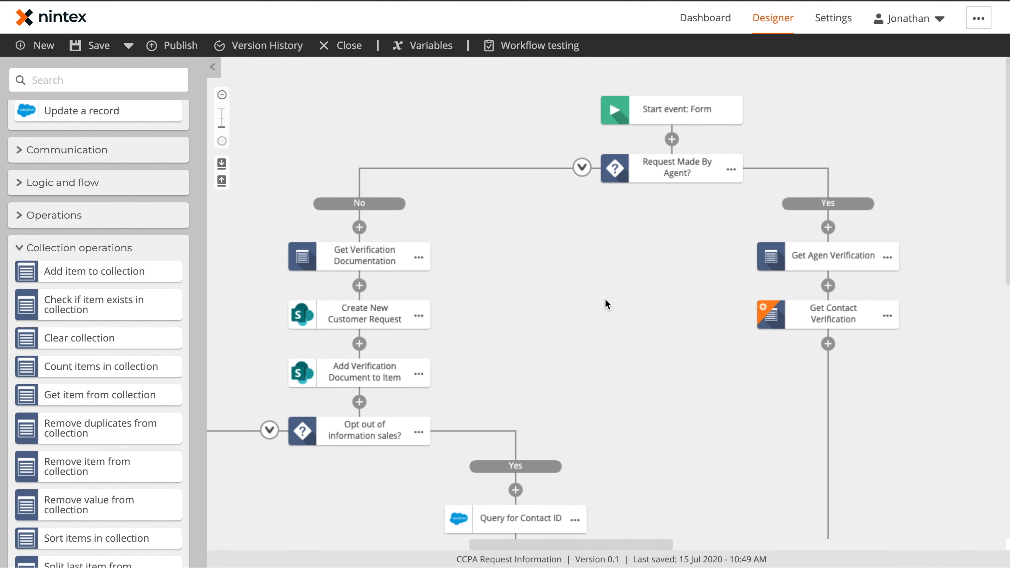
# Set Get Contact Verification to Contact Verification Document, index 0, stored in Verification Documentation File.
pyautogui.click(805, 314)
pyautogui.click(830, 149)
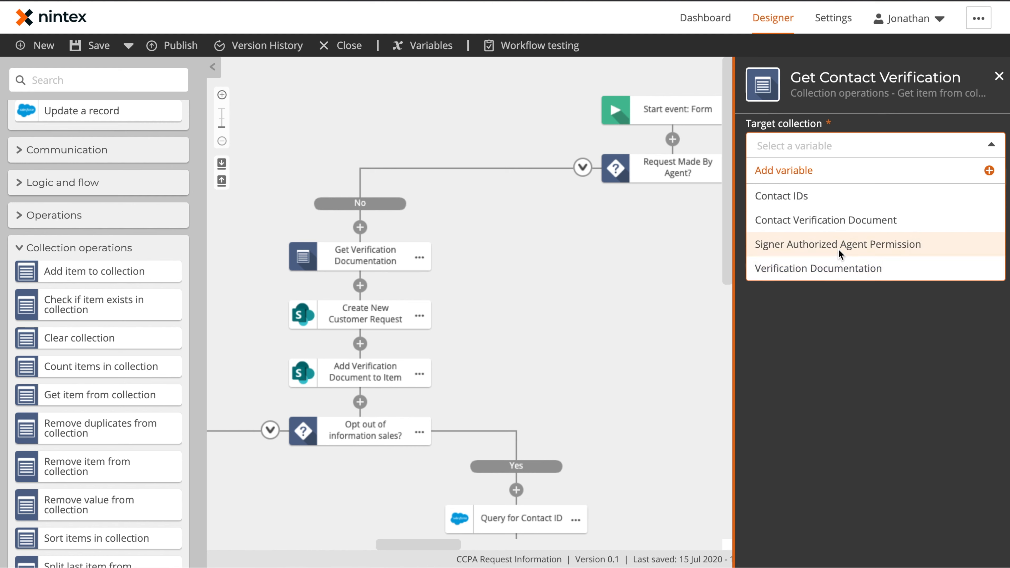
pyautogui.click(831, 221)
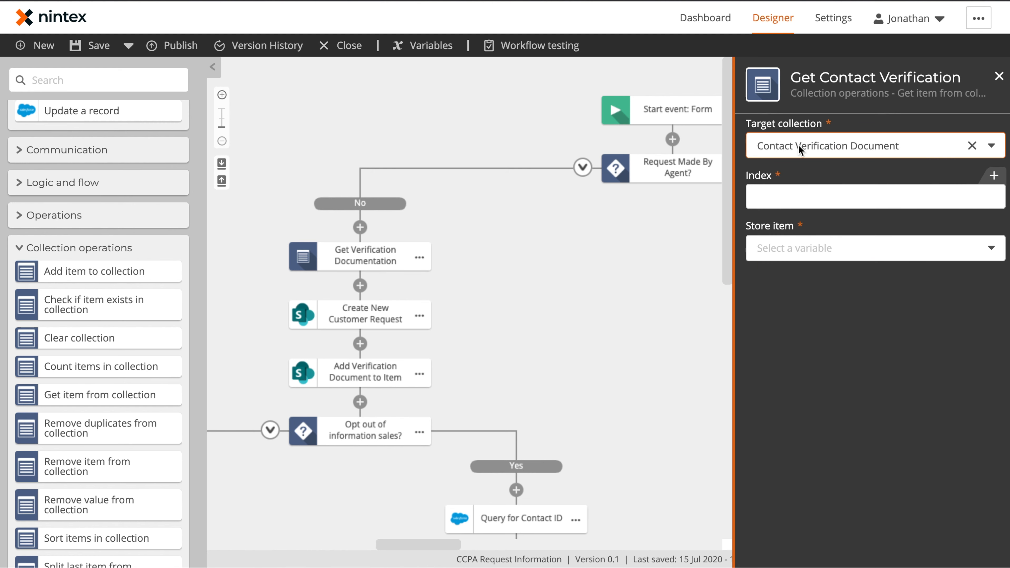
pyautogui.click(789, 199)
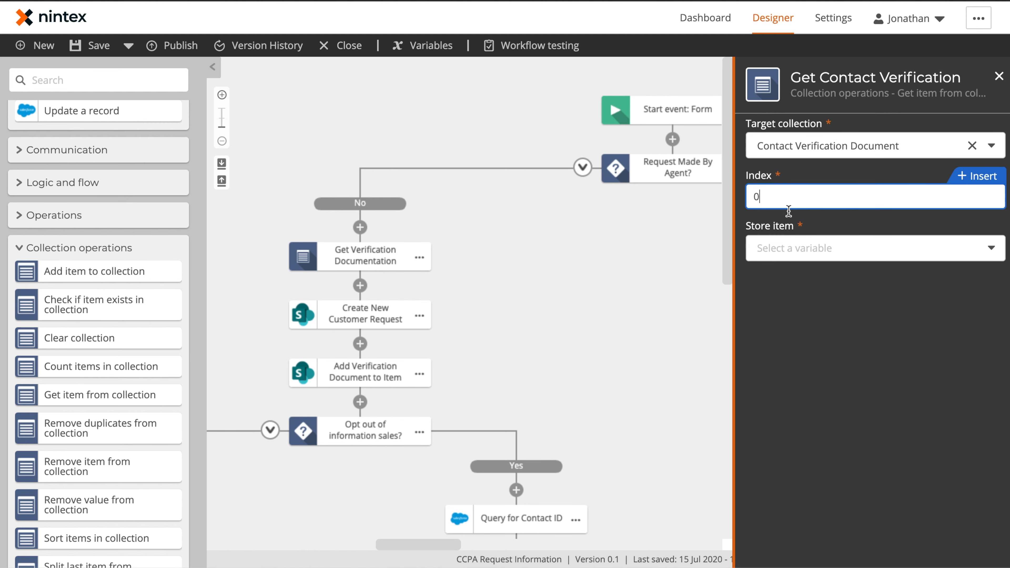
pyautogui.click(782, 256)
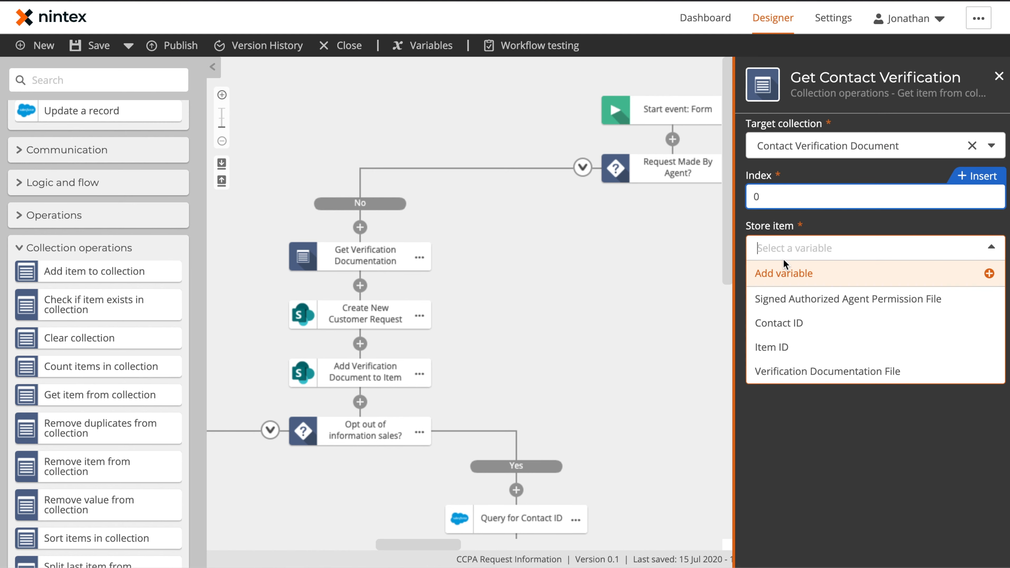
pyautogui.click(803, 371)
pyautogui.click(698, 308)
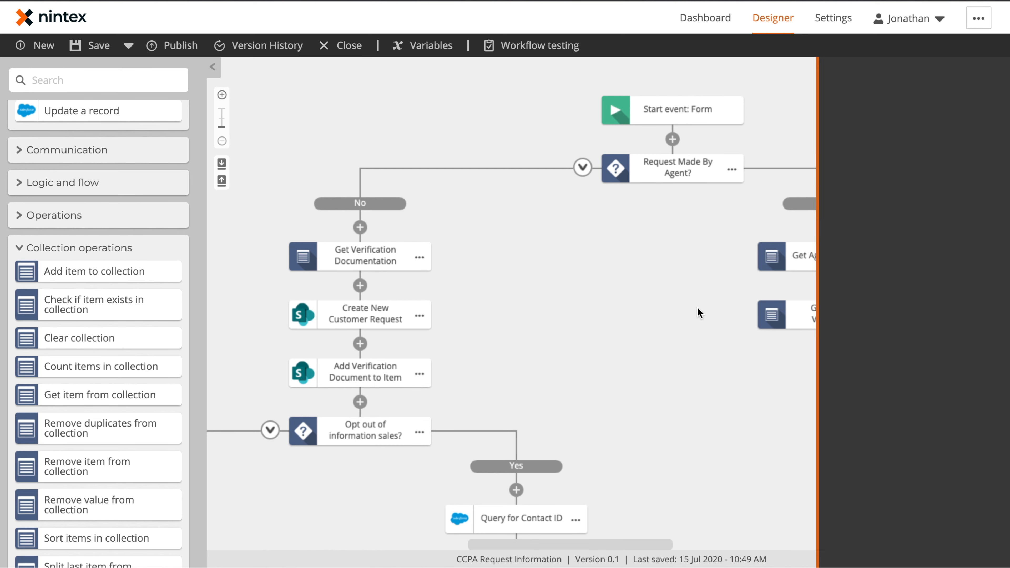
pyautogui.moveTo(788, 405); pyautogui.dragTo(550, 343)
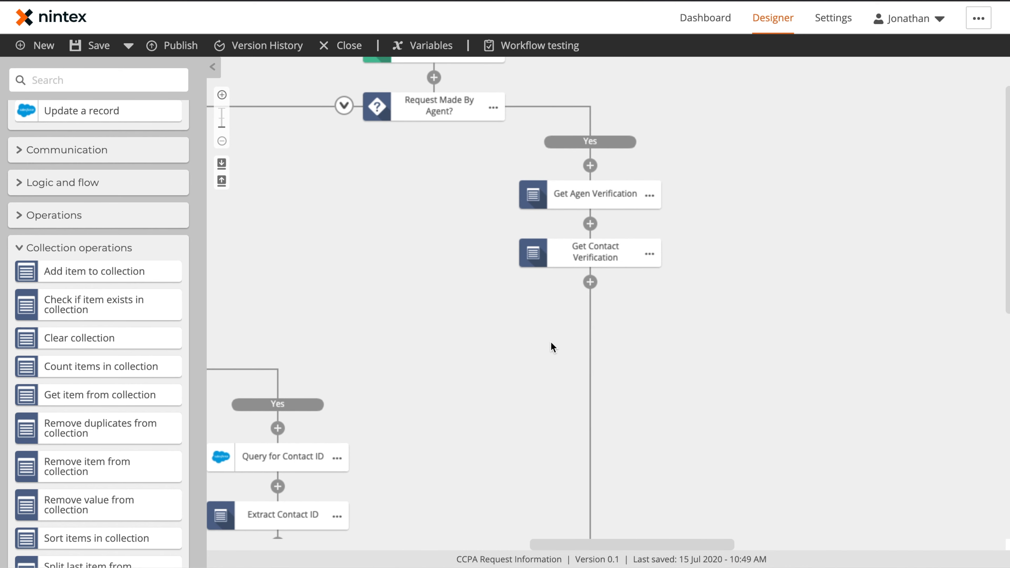
# Copy Create New Customer Request from the customer branch and paste it below Get Contact Verification.
pyautogui.click(73, 84)
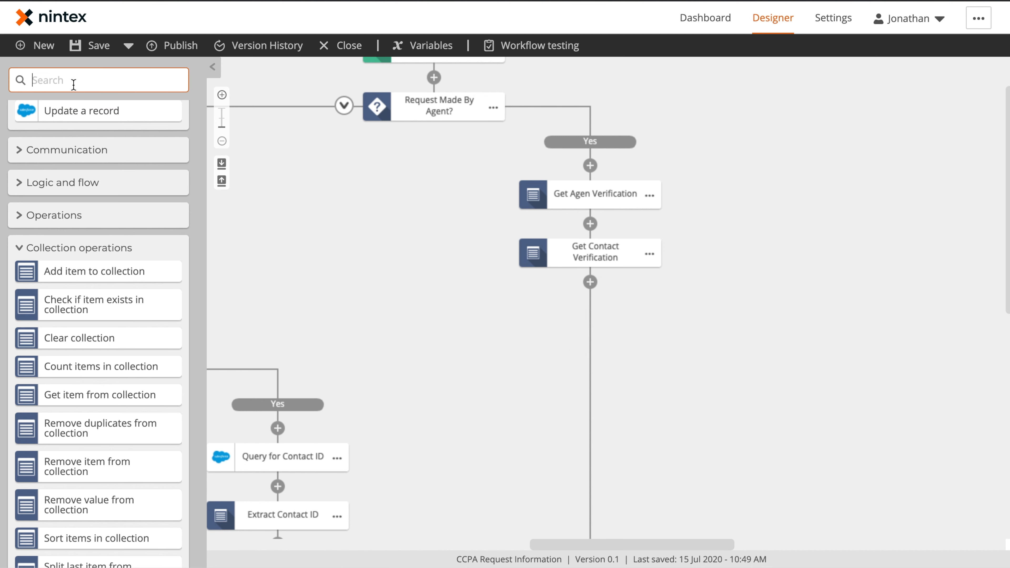
pyautogui.scroll(-10, 86, 215)
pyautogui.click(17, 534)
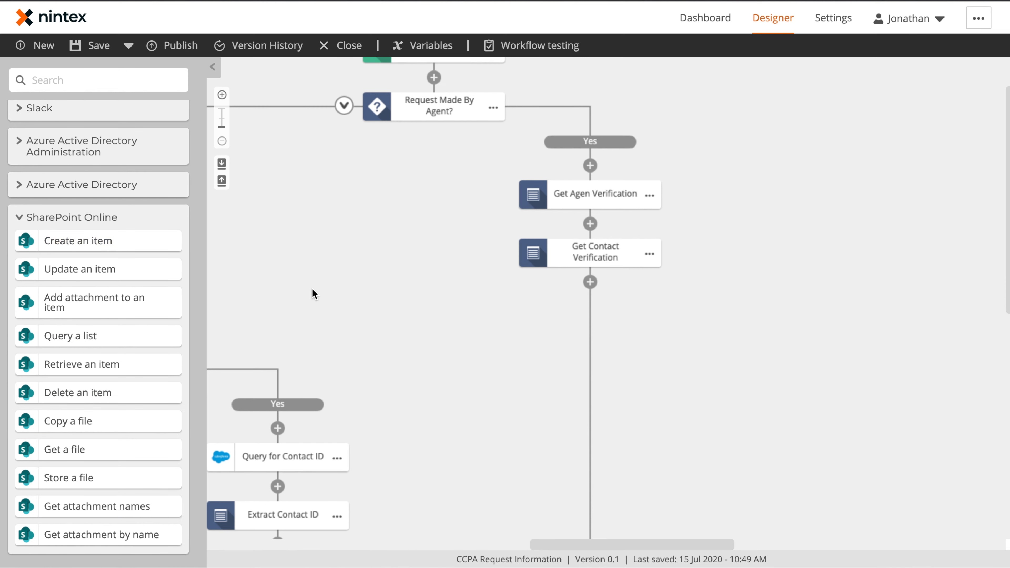
pyautogui.moveTo(331, 294); pyautogui.dragTo(720, 318)
pyautogui.click(585, 280)
pyautogui.click(621, 250)
pyautogui.moveTo(801, 353); pyautogui.dragTo(630, 323)
pyautogui.click(810, 265)
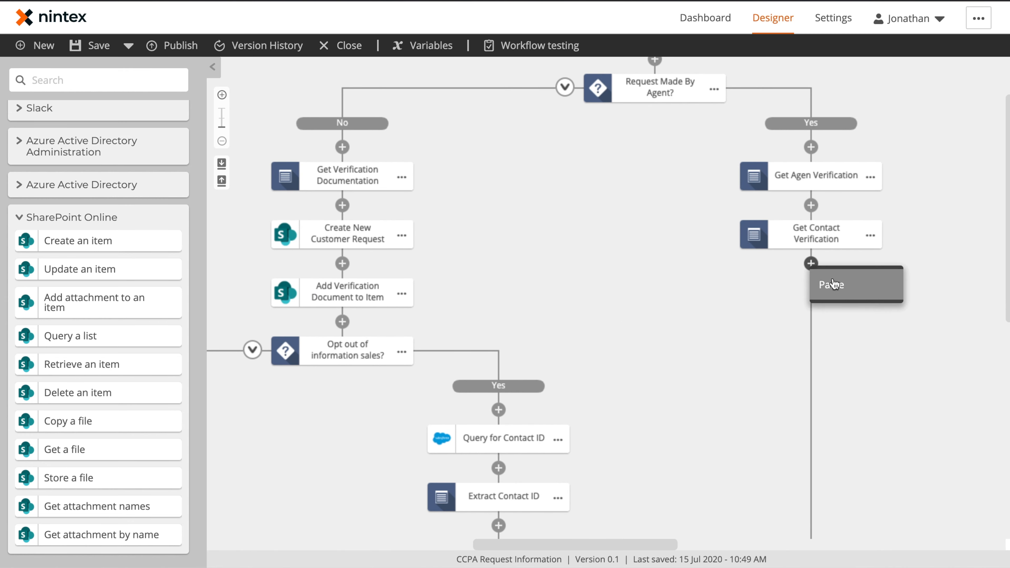
pyautogui.click(834, 283)
# Add the Agent Address, Agent City, Agent Email and Agent First Name fields to the pasted action.
pyautogui.click(819, 295)
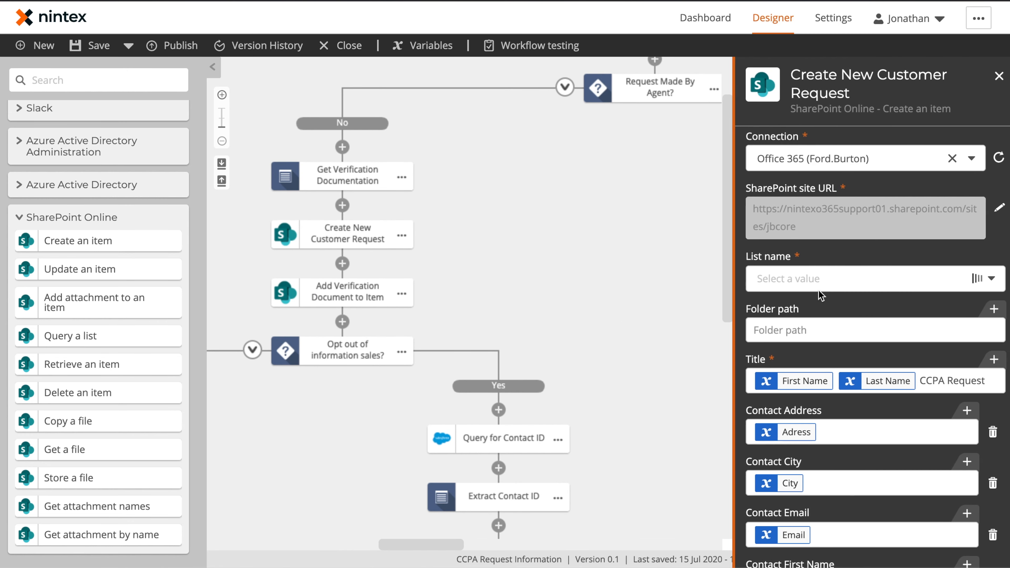
pyautogui.scroll(-10, 857, 305)
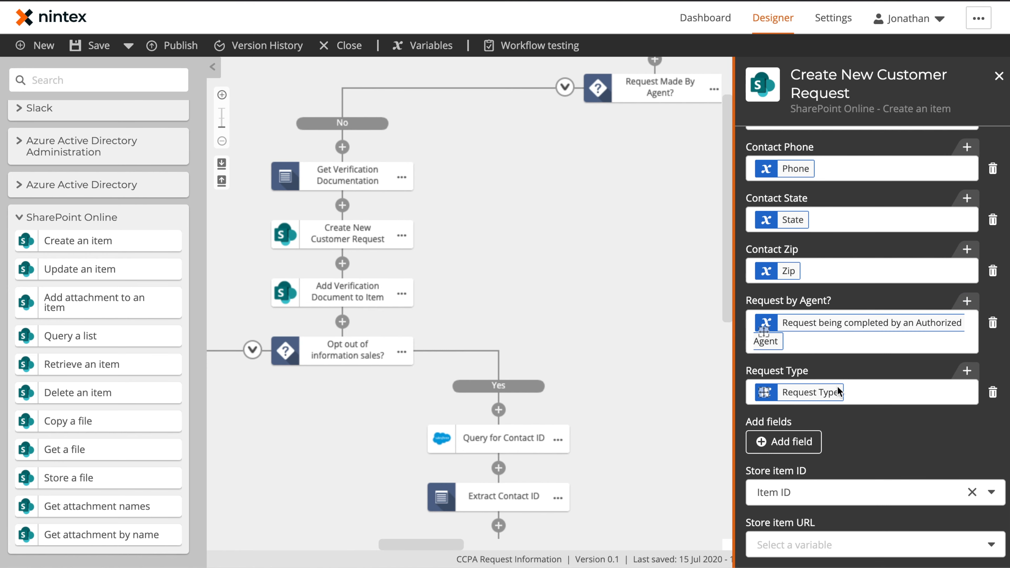
pyautogui.click(792, 441)
pyautogui.scroll(-4, 793, 442)
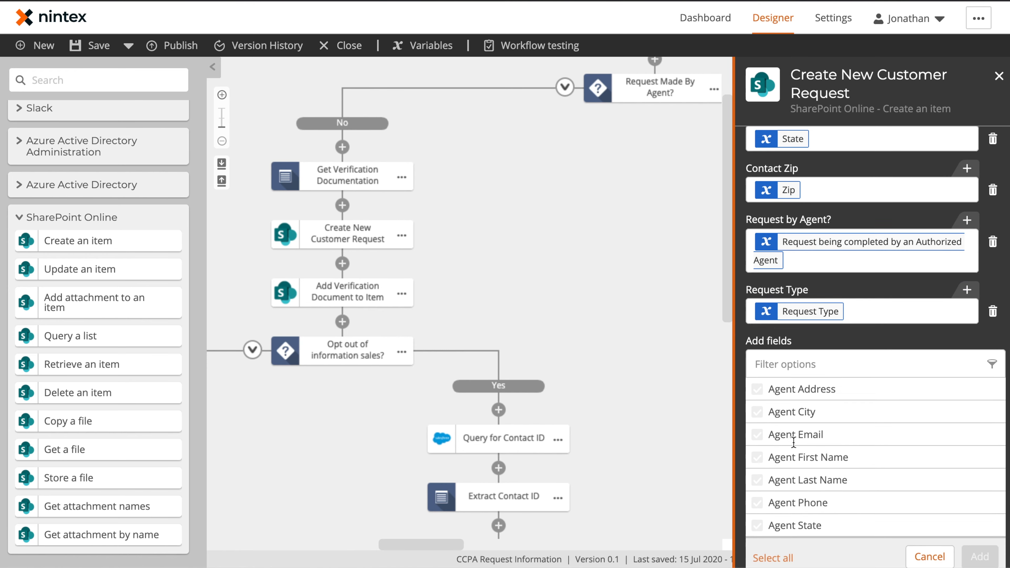
pyautogui.click(792, 320)
pyautogui.click(793, 343)
pyautogui.click(796, 366)
pyautogui.click(797, 388)
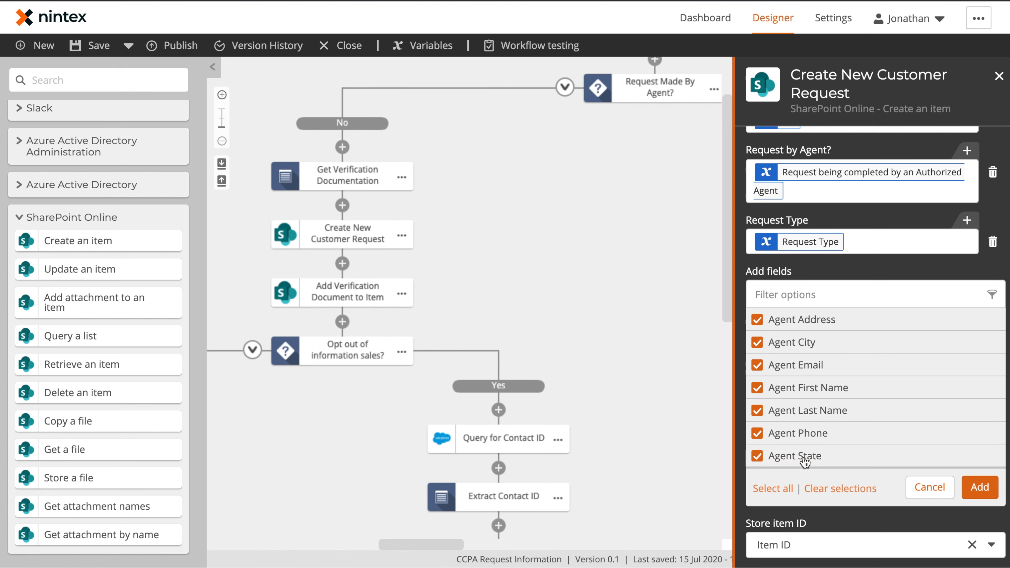
pyautogui.click(990, 486)
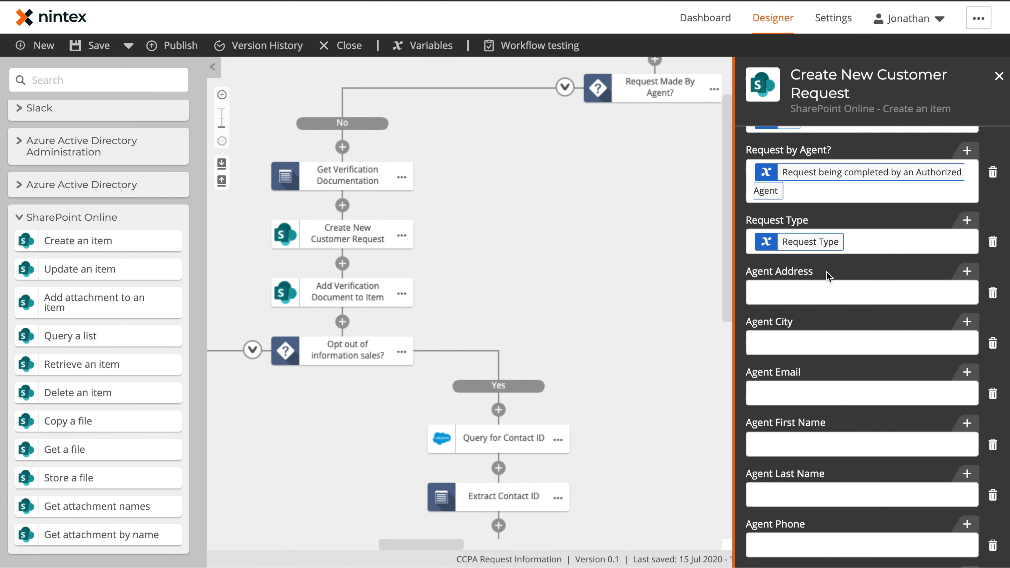
# Map the Contact City, Email, First Name, Last Name, Phone and State fields to their form variables.
pyautogui.scroll(10, 827, 275)
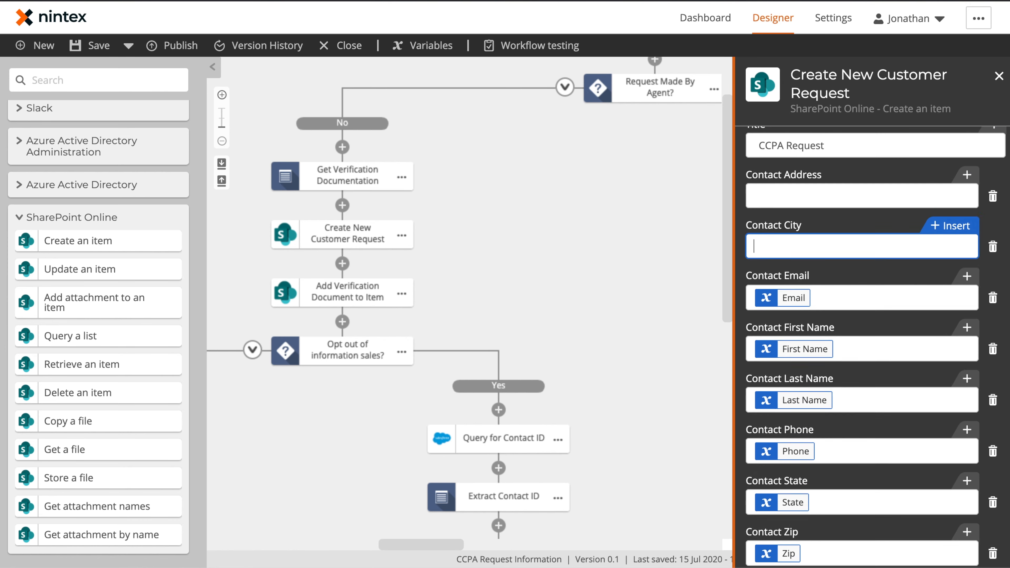
pyautogui.scroll(-3, 834, 338)
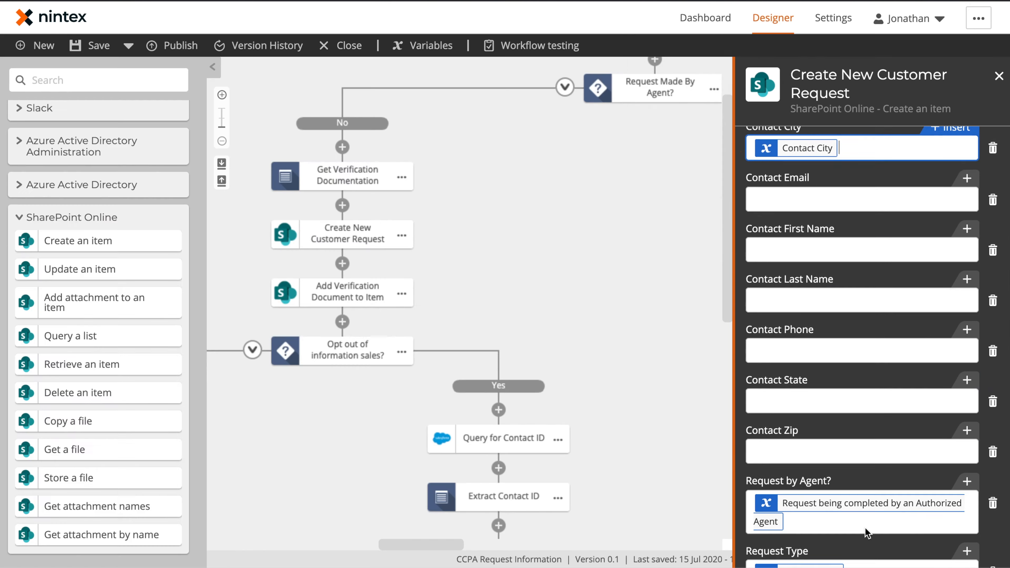
pyautogui.click(855, 198)
pyautogui.click(409, 240)
pyautogui.click(419, 176)
pyautogui.click(418, 208)
pyautogui.click(411, 272)
pyautogui.click(408, 368)
pyautogui.click(760, 413)
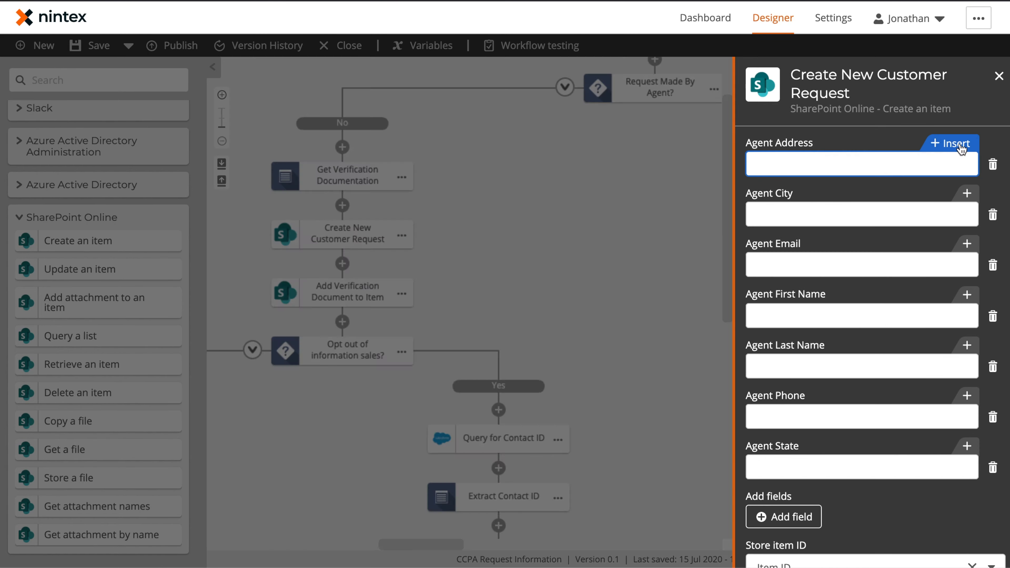
# Map the Agent Address, City, Email, First Name, Last Name, Phone, State and Zip fields to form variables.
pyautogui.click(950, 143)
pyautogui.click(410, 389)
pyautogui.click(401, 421)
pyautogui.click(404, 325)
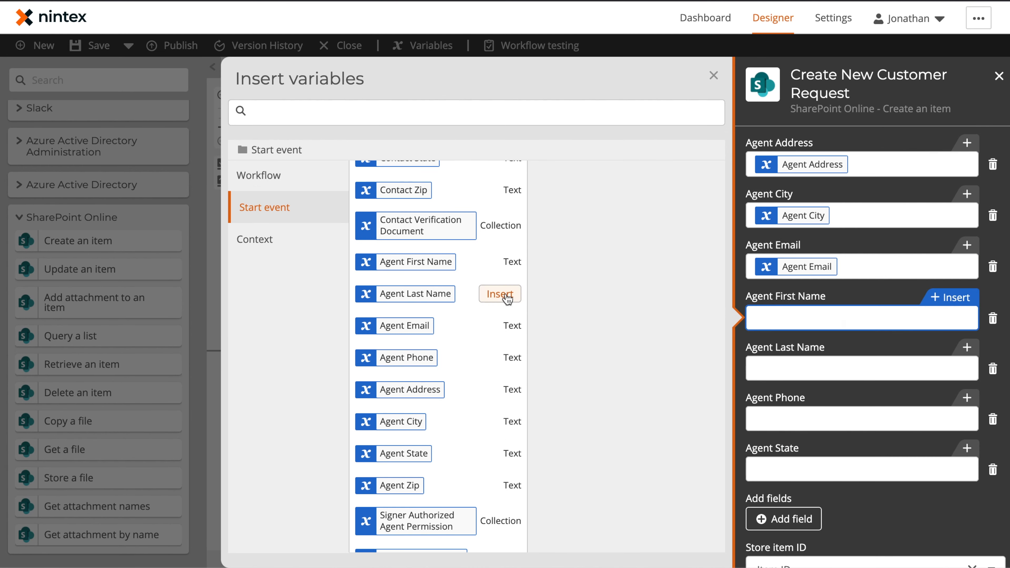
pyautogui.click(502, 261)
pyautogui.click(502, 294)
pyautogui.click(505, 357)
pyautogui.click(502, 453)
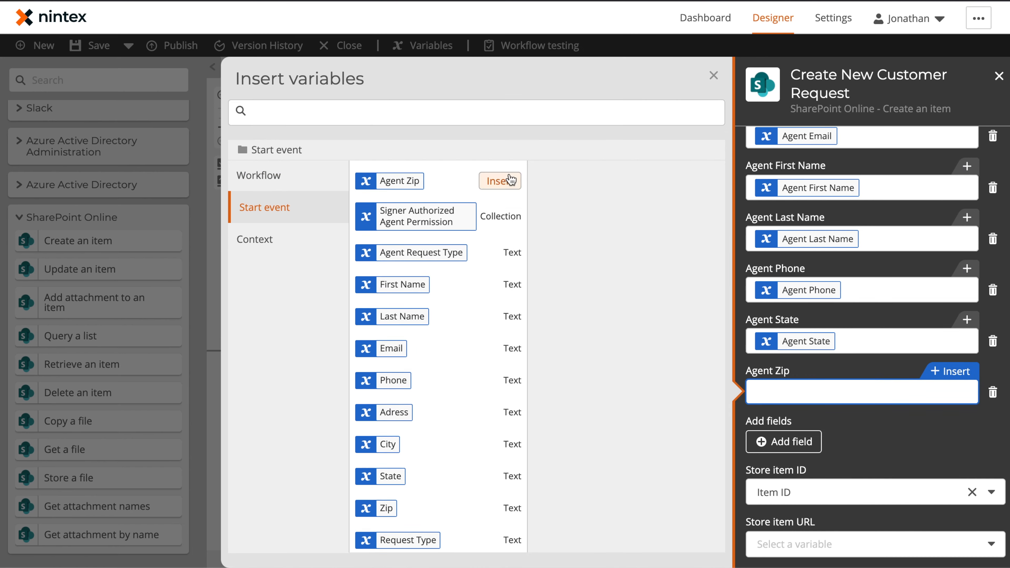
pyautogui.click(501, 181)
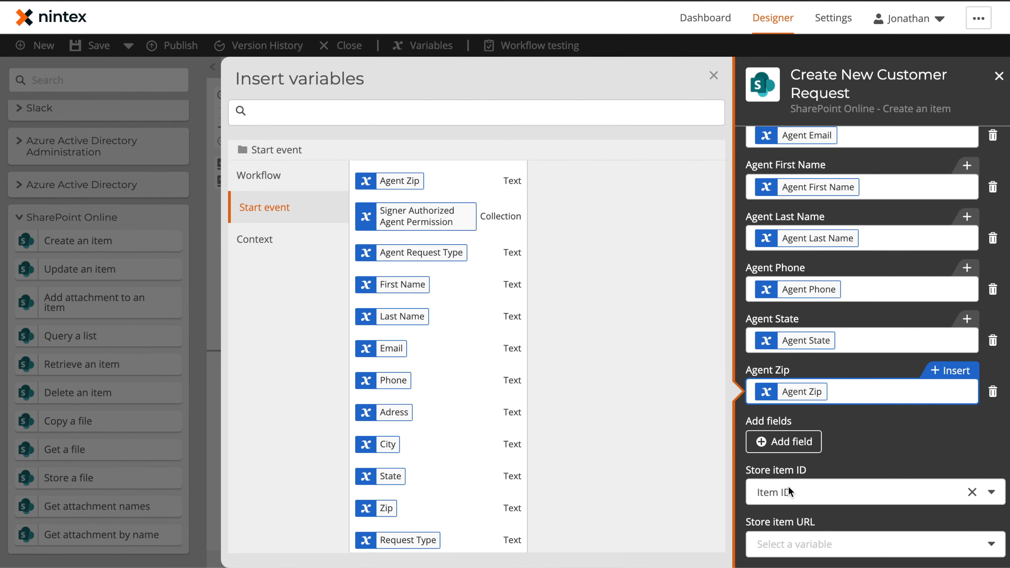
pyautogui.click(714, 75)
pyautogui.click(659, 383)
pyautogui.moveTo(762, 419); pyautogui.dragTo(662, 366)
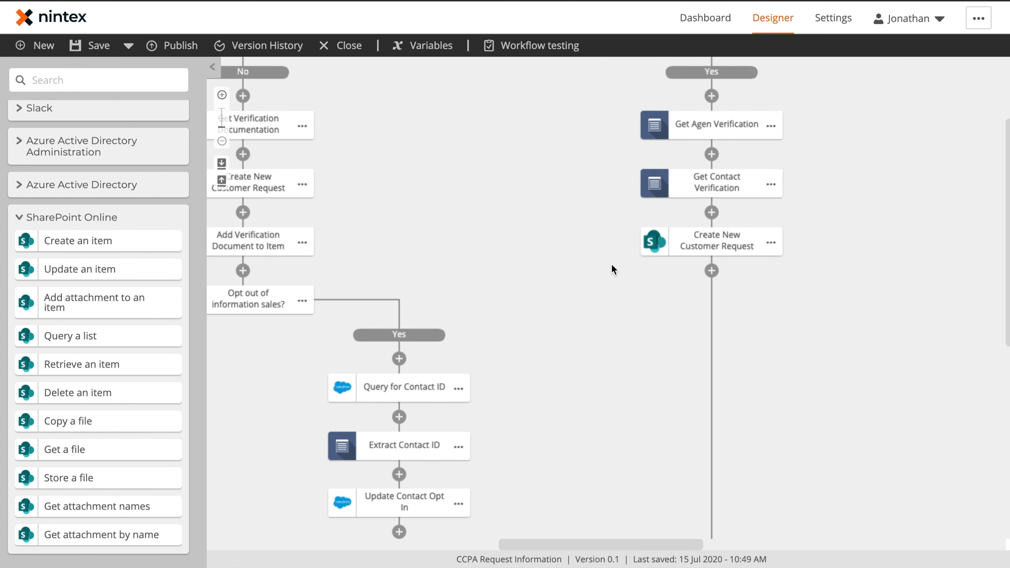
# Copy Add Verification Document to Item and paste it below Create New Customer Request on the agent path.
pyautogui.hscroll(-1, 304, 245)
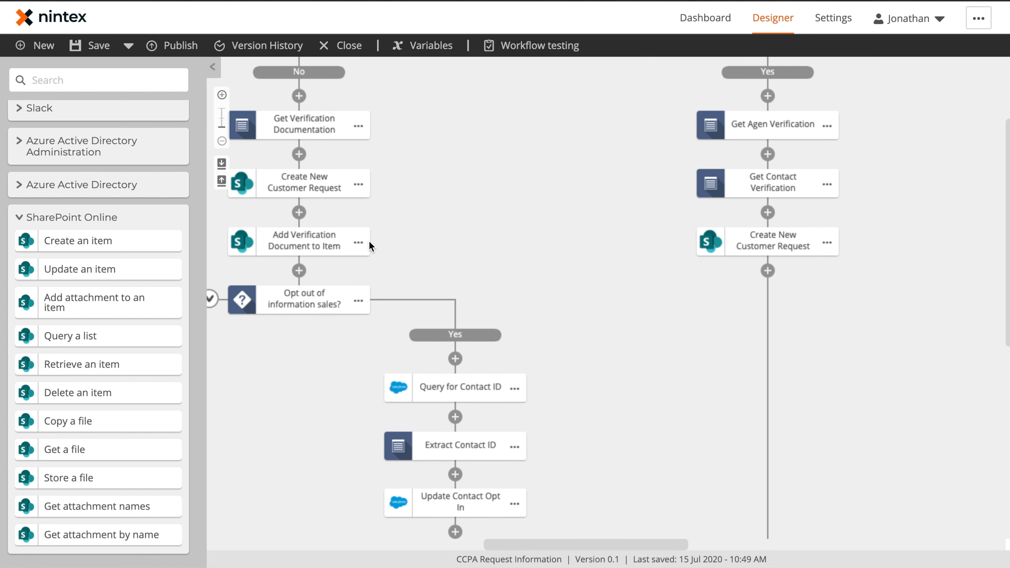
pyautogui.click(359, 243)
pyautogui.click(403, 225)
pyautogui.click(768, 270)
pyautogui.click(787, 284)
pyautogui.click(768, 328)
pyautogui.click(792, 341)
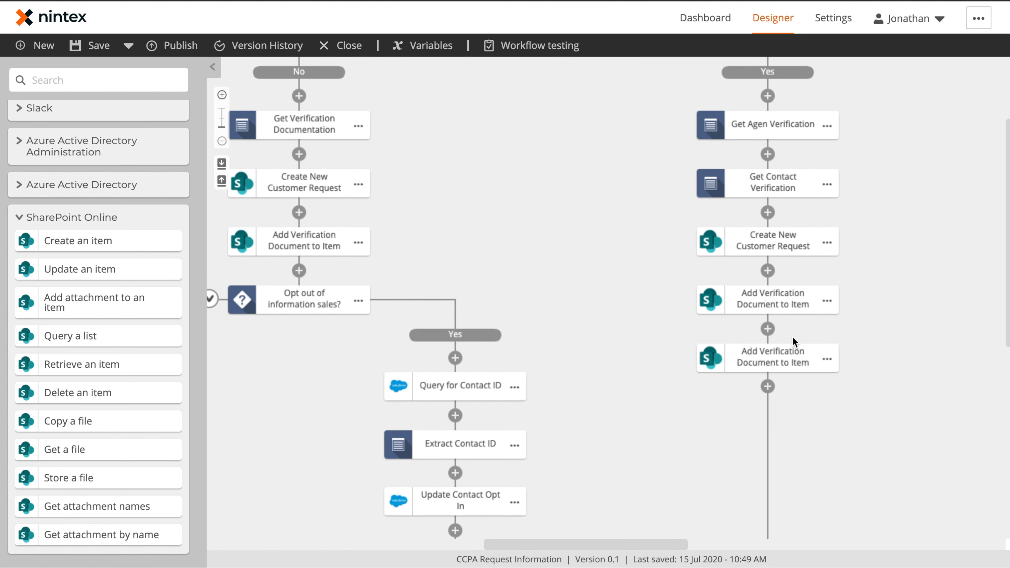
# Set the pasted attachment step to attach the Signed Authorized Agent Permission File.
pyautogui.click(771, 290)
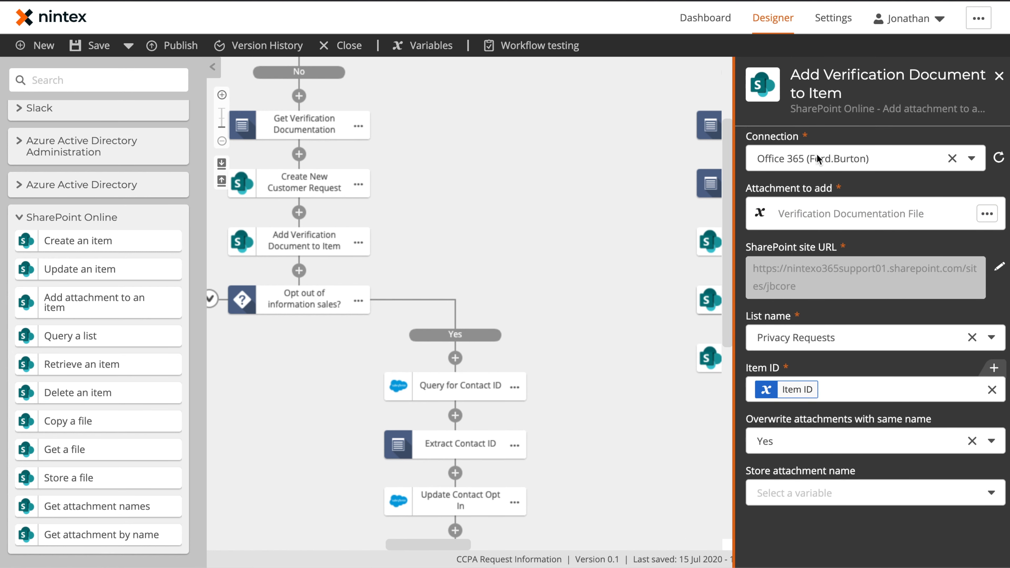
pyautogui.click(883, 215)
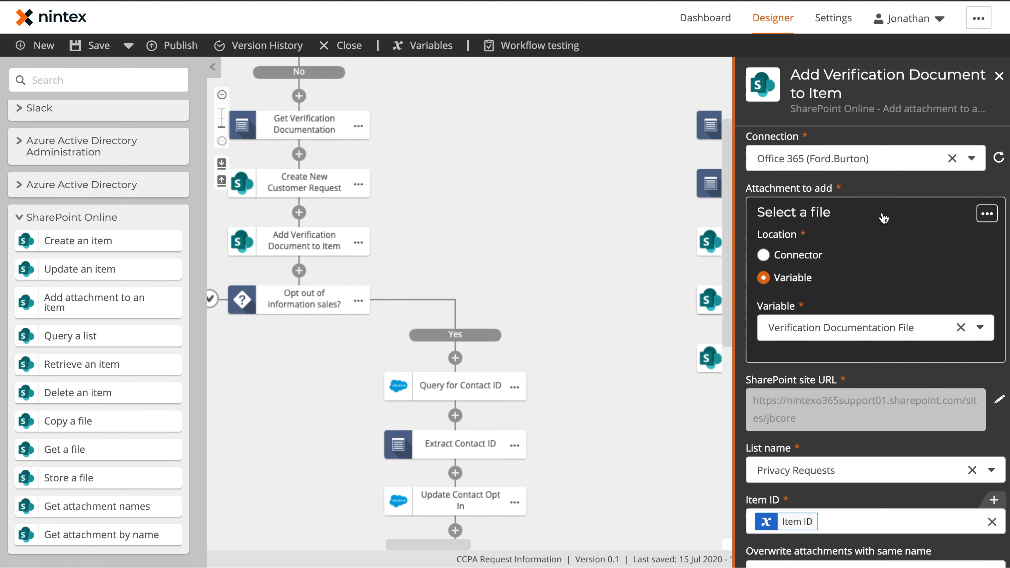
pyautogui.click(823, 324)
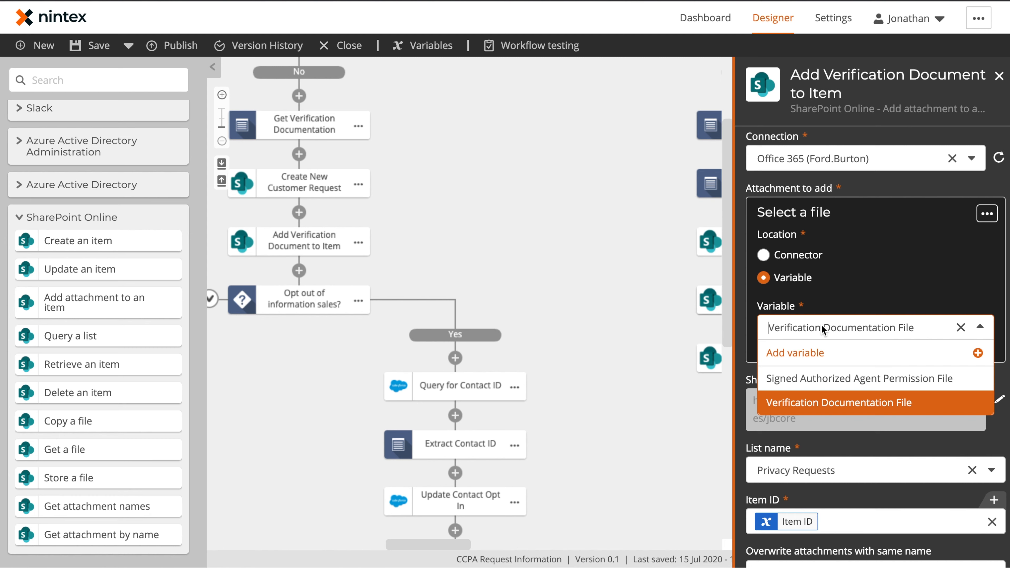
pyautogui.click(822, 382)
pyautogui.scroll(-2, 840, 403)
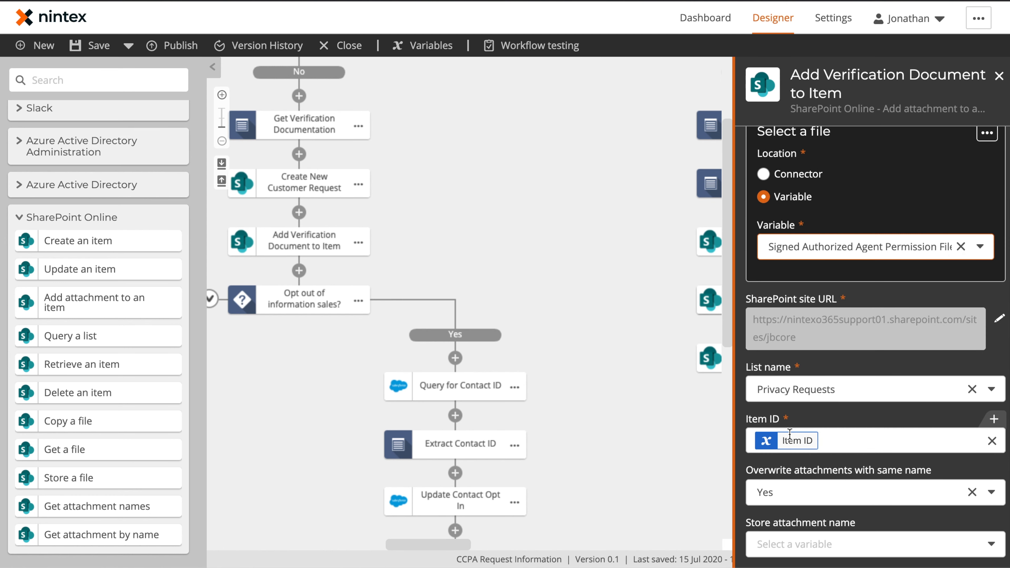
pyautogui.click(626, 227)
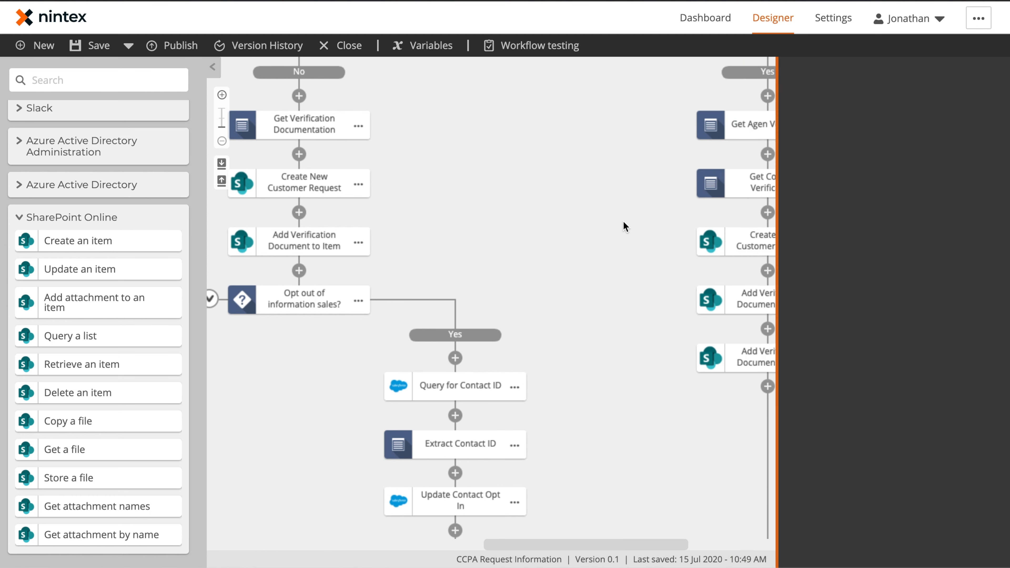
# Rename the attachment step to Add Agent Verification Document to Item.
pyautogui.click(827, 301)
pyautogui.click(860, 302)
pyautogui.press('Left')
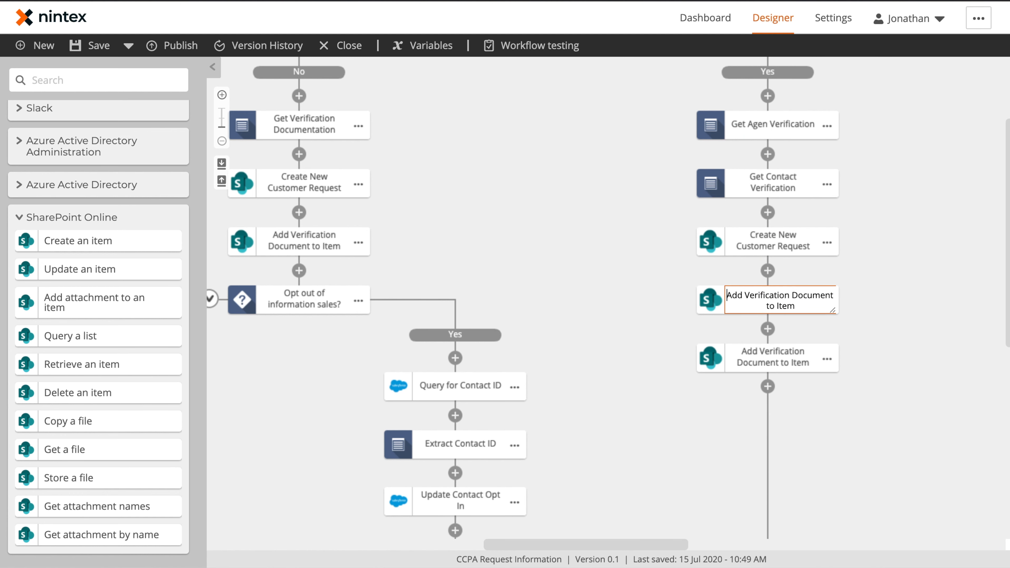
pyautogui.write('Ag')
pyautogui.press('Return')
pyautogui.click(768, 364)
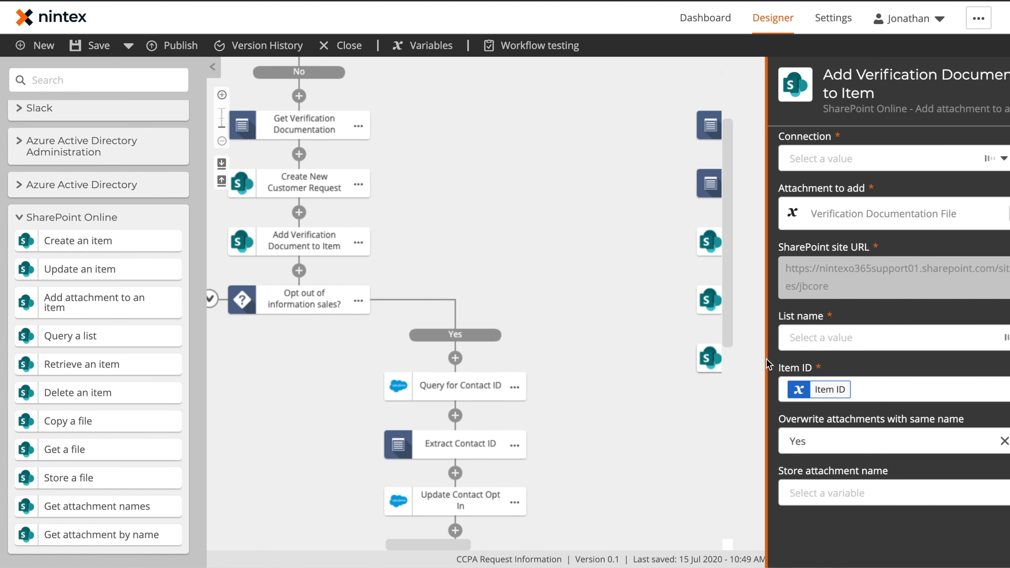
pyautogui.click(663, 360)
# Copy the opt-out decision together with its branches.
pyautogui.scroll(-5, 703, 296)
pyautogui.moveTo(654, 293); pyautogui.dragTo(752, 270)
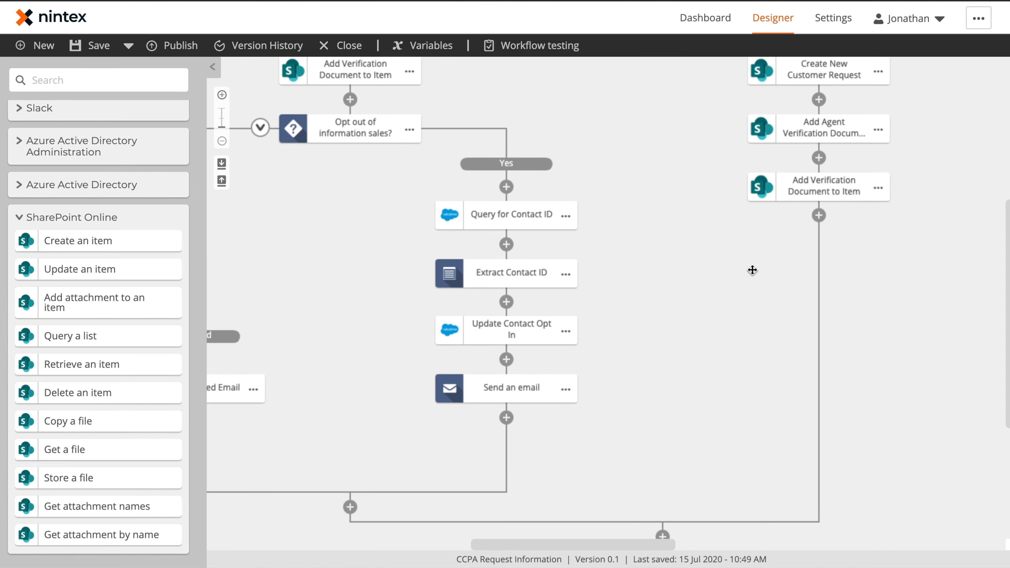
pyautogui.moveTo(387, 243); pyautogui.dragTo(615, 213)
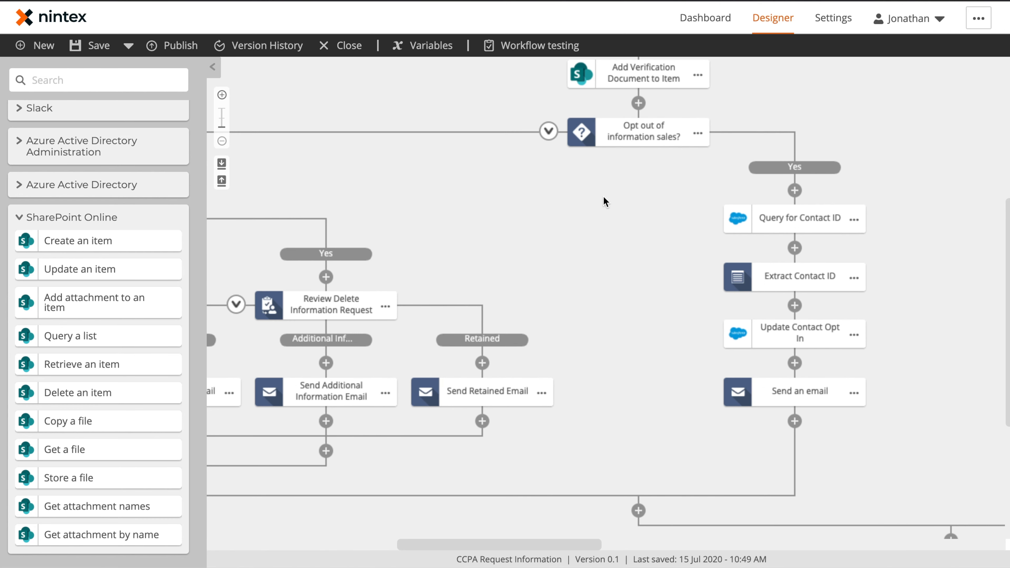
pyautogui.click(697, 136)
pyautogui.click(755, 104)
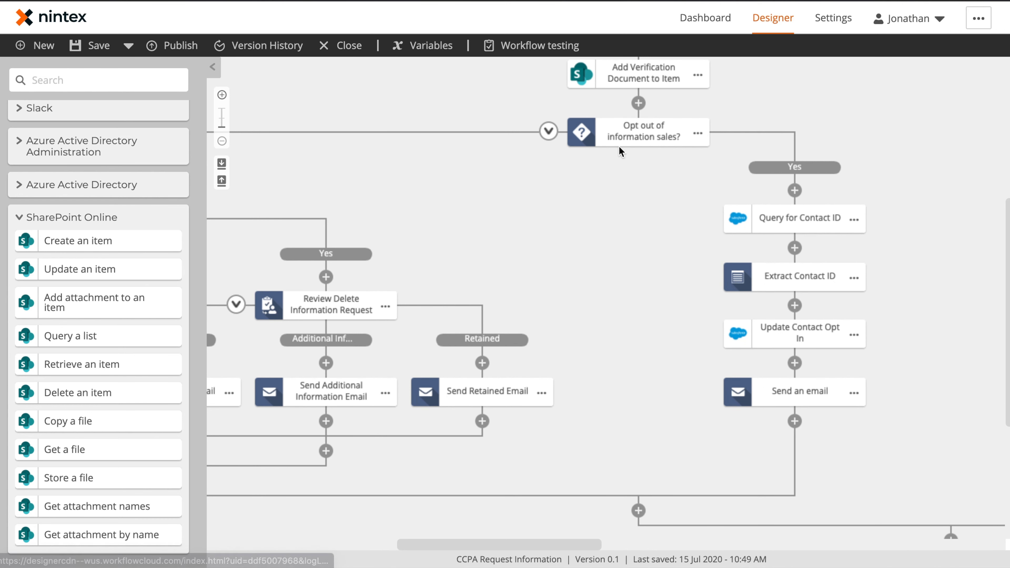
pyautogui.hscroll(10, 534, 273)
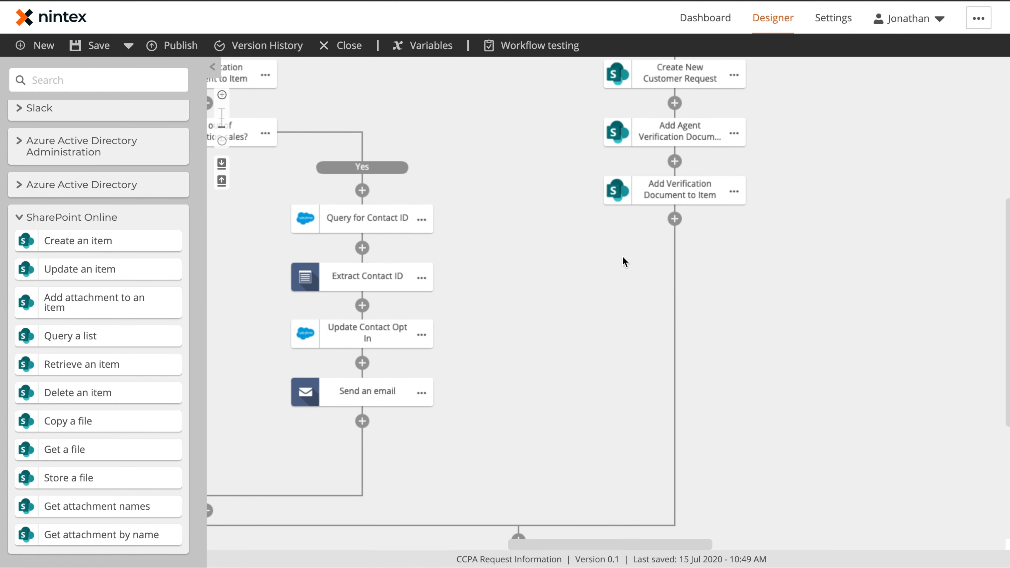
pyautogui.click(675, 219)
# Paste the copied opt-out section below the agent path's last step.
pyautogui.click(698, 239)
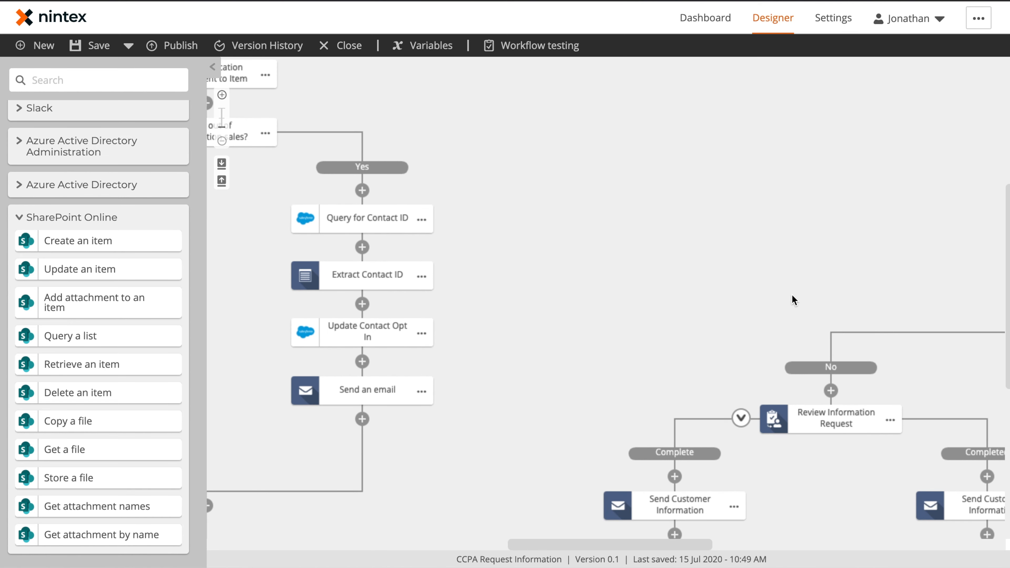
pyautogui.moveTo(793, 300); pyautogui.dragTo(508, 273)
pyautogui.moveTo(759, 333); pyautogui.dragTo(534, 296)
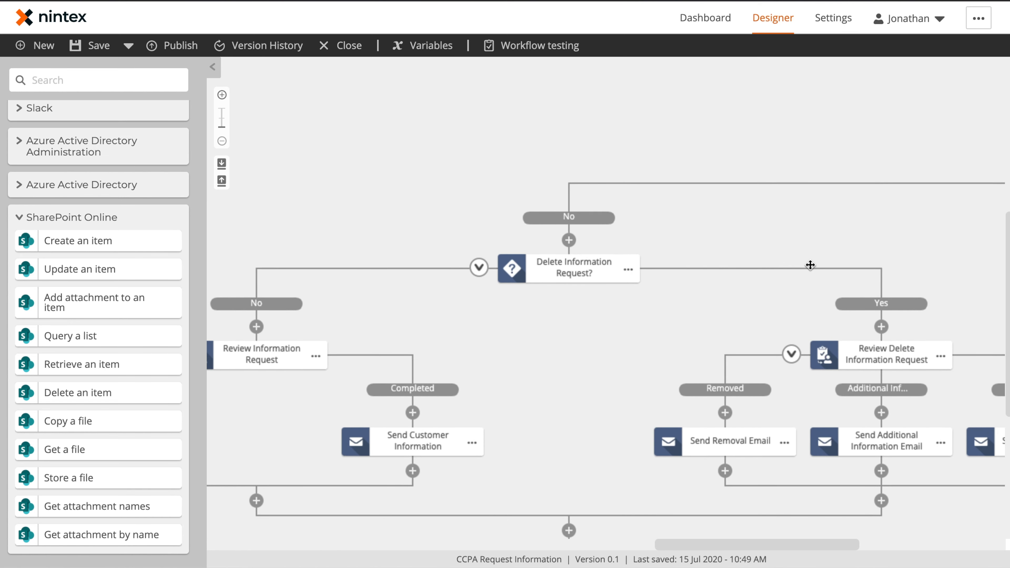
pyautogui.moveTo(811, 265); pyautogui.dragTo(522, 277)
pyautogui.click(636, 192)
pyautogui.click(999, 76)
# Change the Query for Contact ID lookup condition to match on Contact Email.
pyautogui.click(839, 275)
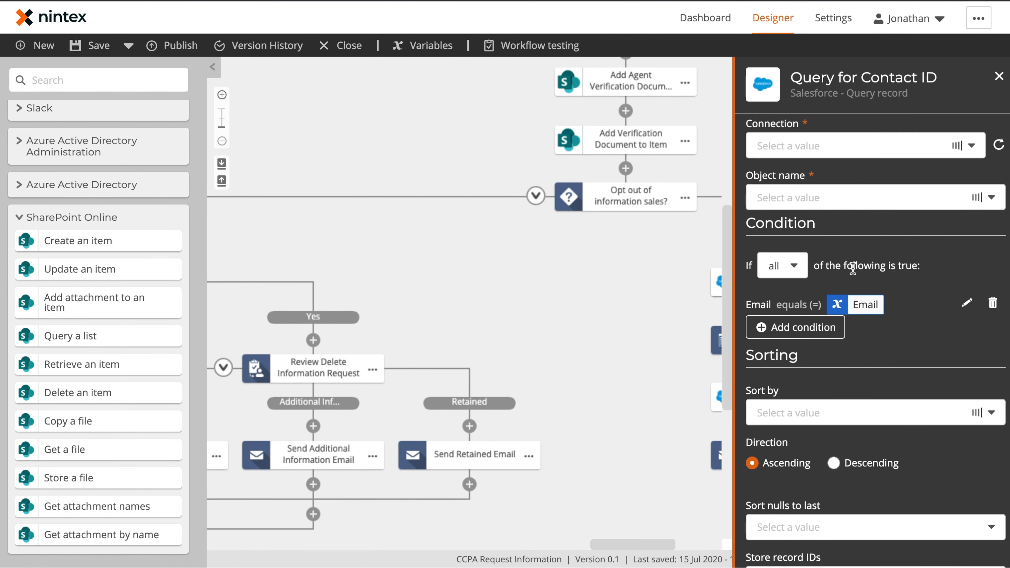
pyautogui.click(966, 303)
pyautogui.click(992, 422)
pyautogui.click(977, 401)
pyautogui.click(268, 208)
pyautogui.click(416, 242)
pyautogui.click(982, 470)
pyautogui.click(999, 76)
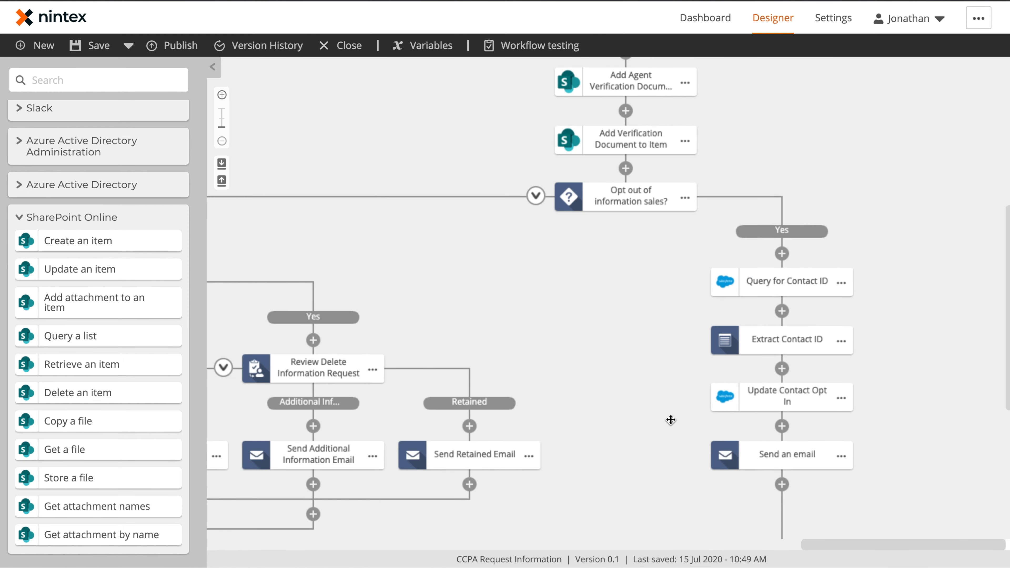
# Make Agent Email the recipient of Send Removal Email.
pyautogui.moveTo(671, 420); pyautogui.dragTo(670, 305)
pyautogui.click(784, 282)
pyautogui.click(999, 76)
pyautogui.click(447, 365)
pyautogui.click(842, 144)
pyautogui.press('BackSpace')
pyautogui.click(977, 124)
pyautogui.click(280, 207)
pyautogui.scroll(-6, 410, 303)
pyautogui.click(406, 291)
pyautogui.click(999, 76)
# Make Agent Email the recipient of the Additional Information and Retained emails.
pyautogui.click(617, 365)
pyautogui.press('BackSpace')
pyautogui.click(977, 137)
pyautogui.click(275, 208)
pyautogui.click(405, 536)
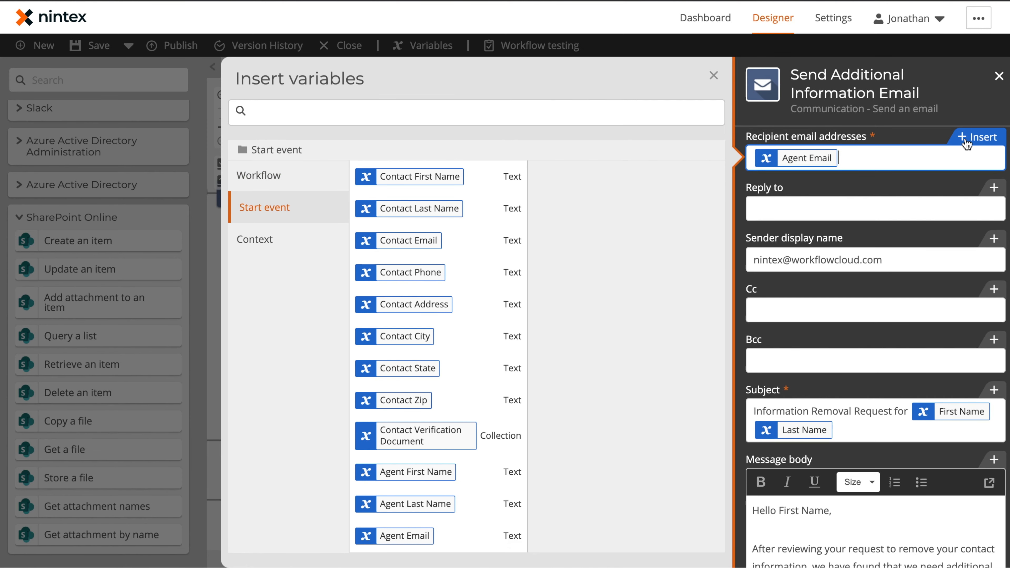
pyautogui.click(999, 76)
pyautogui.click(758, 364)
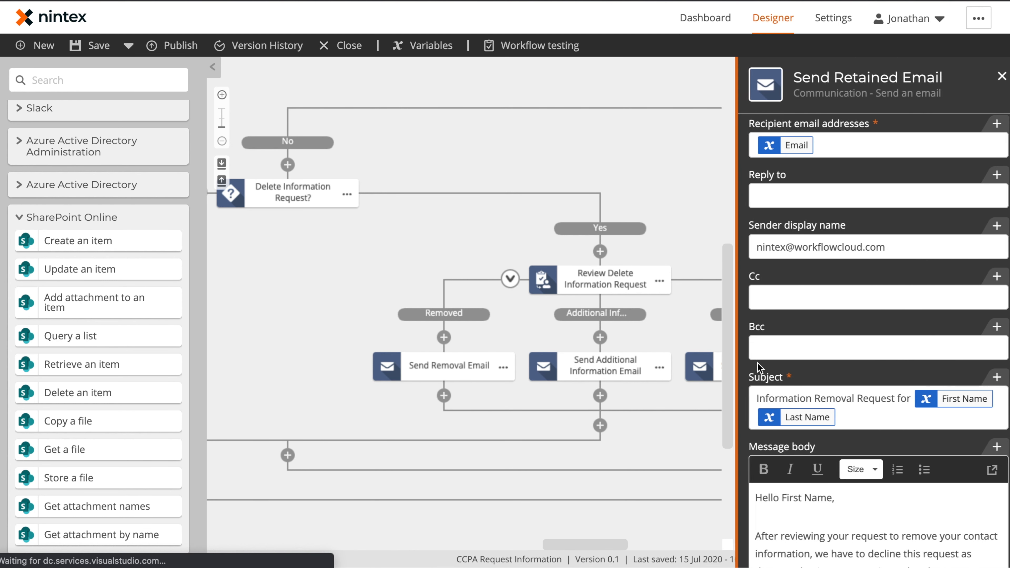
pyautogui.click(969, 148)
pyautogui.press('BackSpace')
pyautogui.write('[')
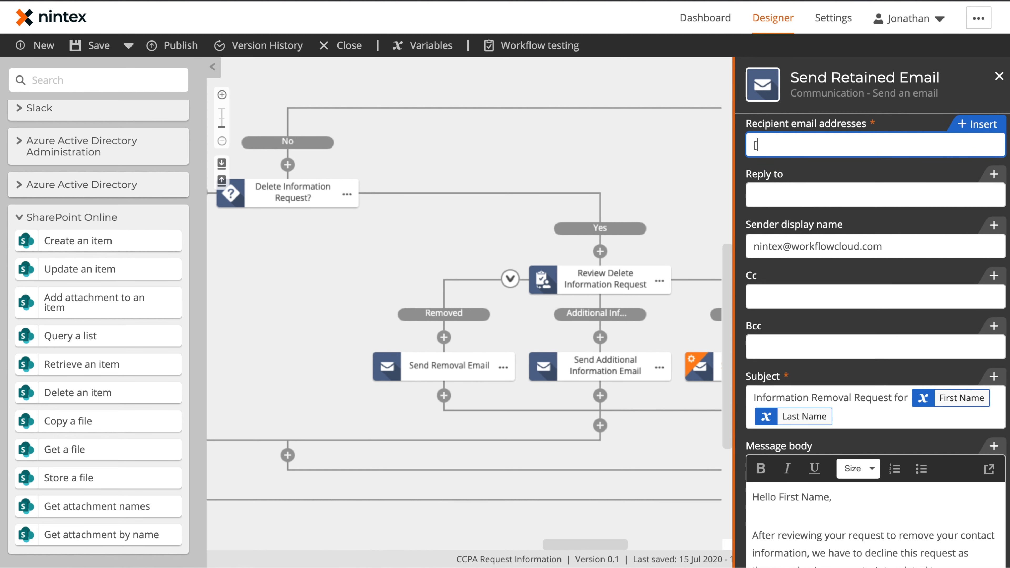
pyautogui.write('[agent')
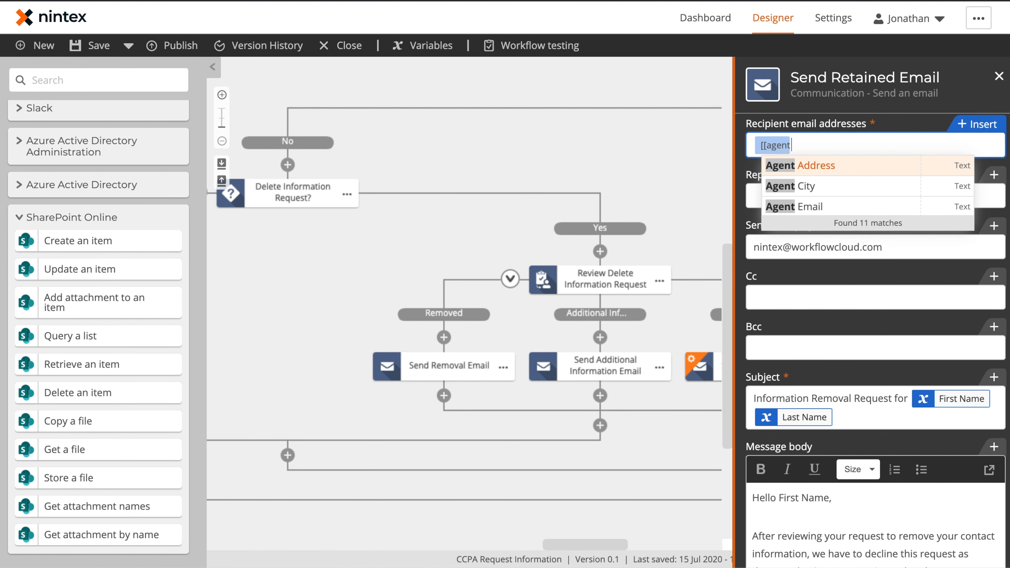
pyautogui.write(' em')
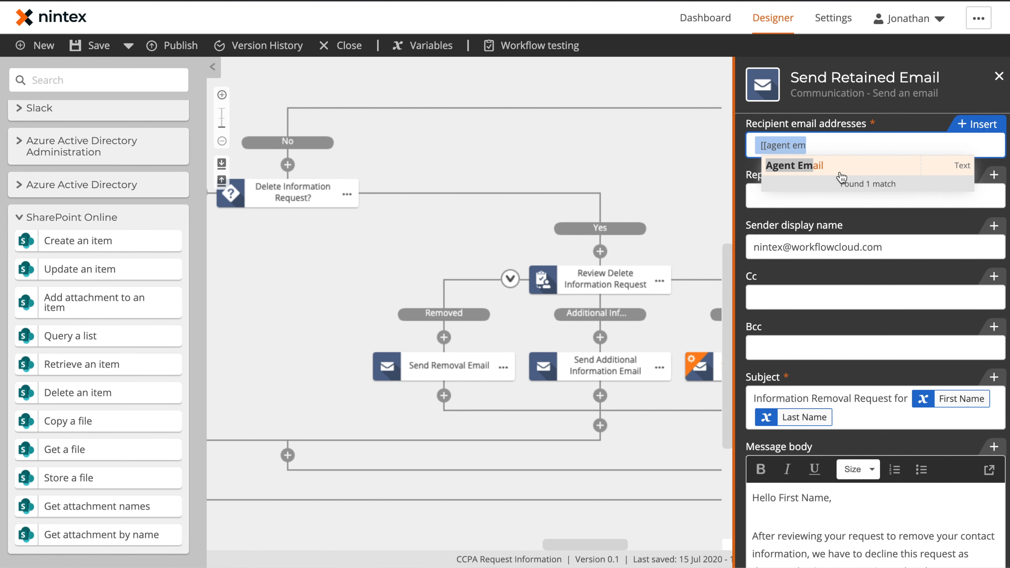
pyautogui.click(848, 178)
pyautogui.click(657, 158)
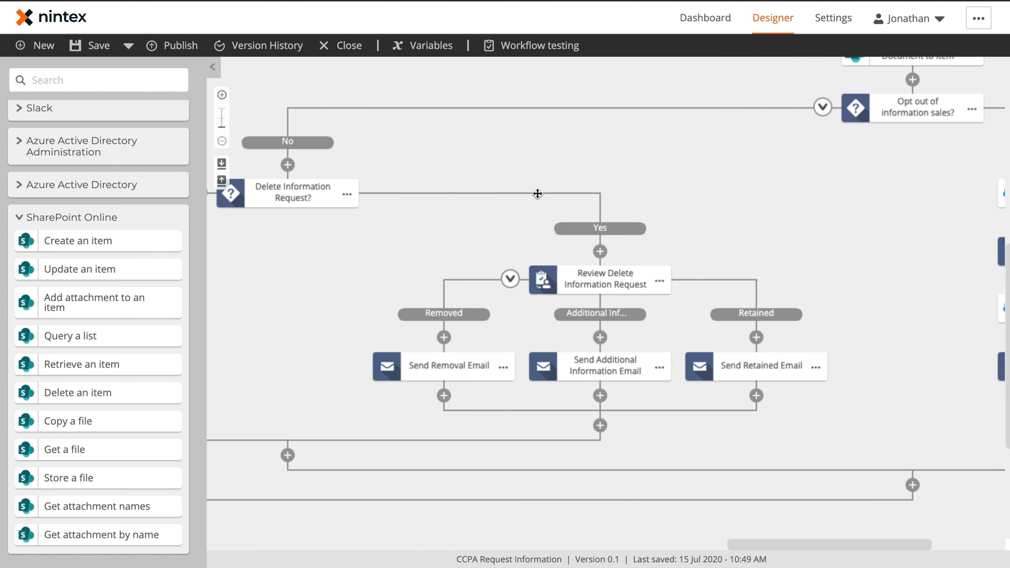
# Replace Send Customer Information's Email recipient with Agent Email.
pyautogui.moveTo(554, 249); pyautogui.dragTo(764, 217)
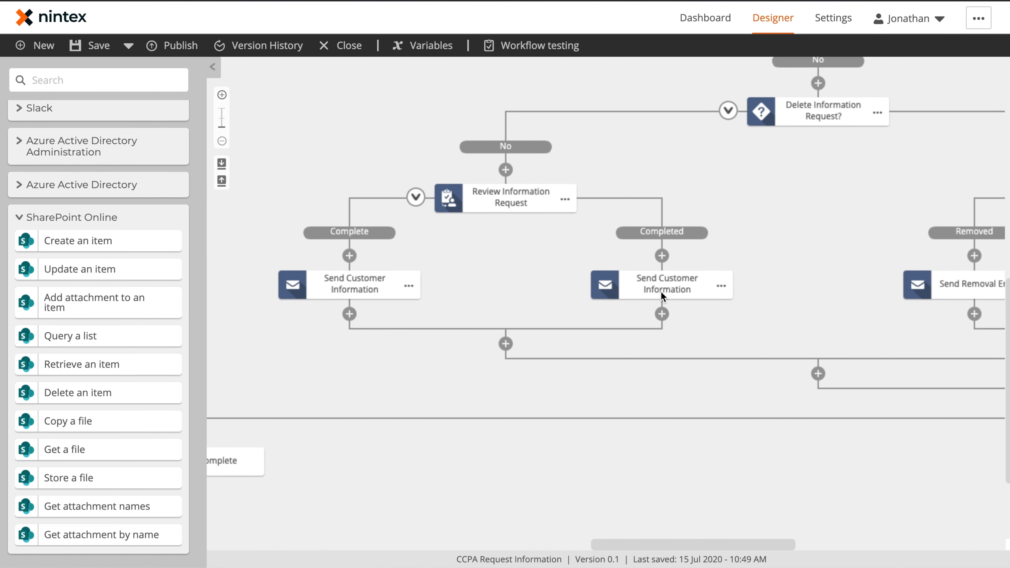
pyautogui.click(662, 296)
pyautogui.click(838, 158)
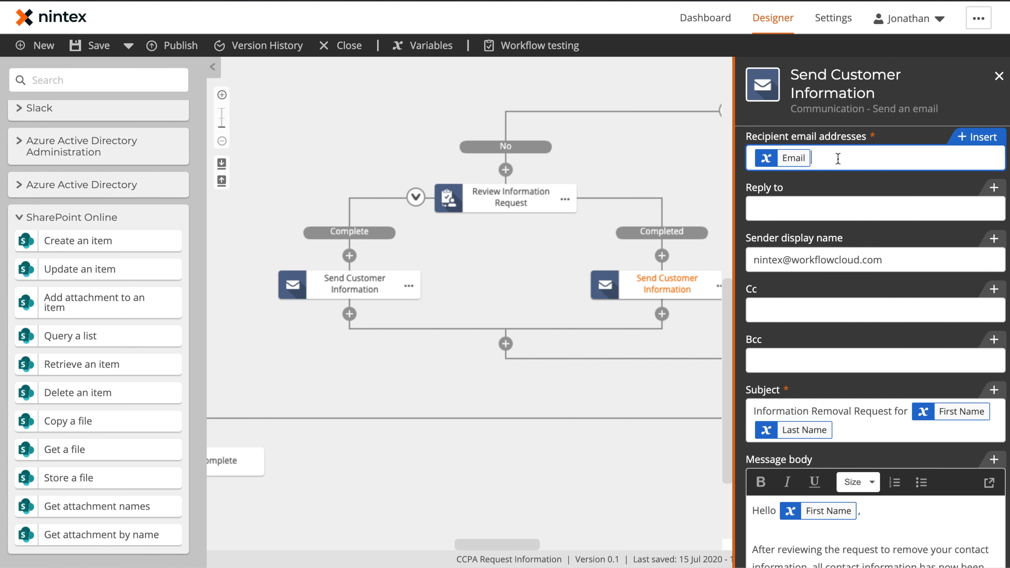
pyautogui.press('BackSpace')
pyautogui.write('[[agent')
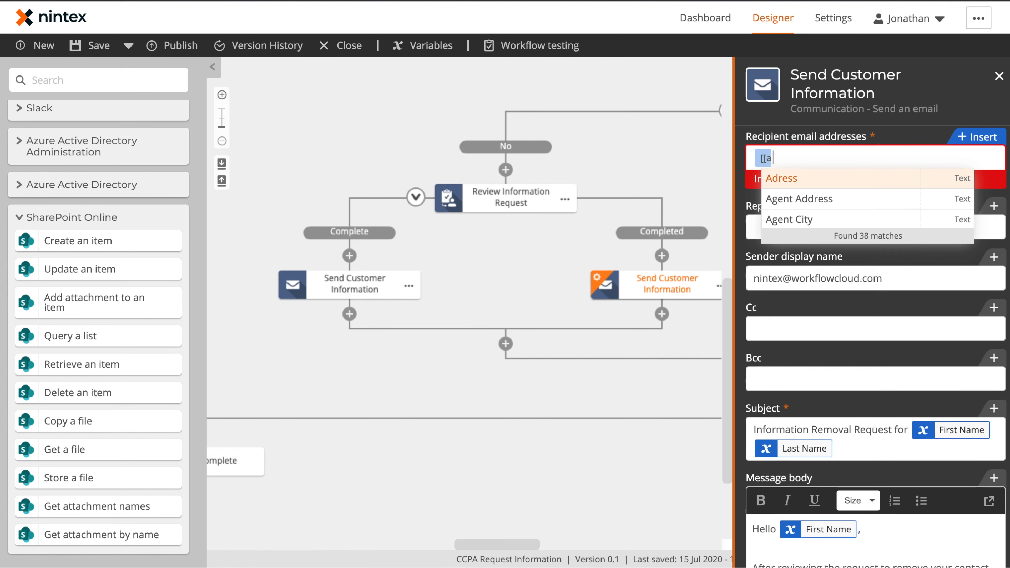
pyautogui.write(' em')
pyautogui.press('Return')
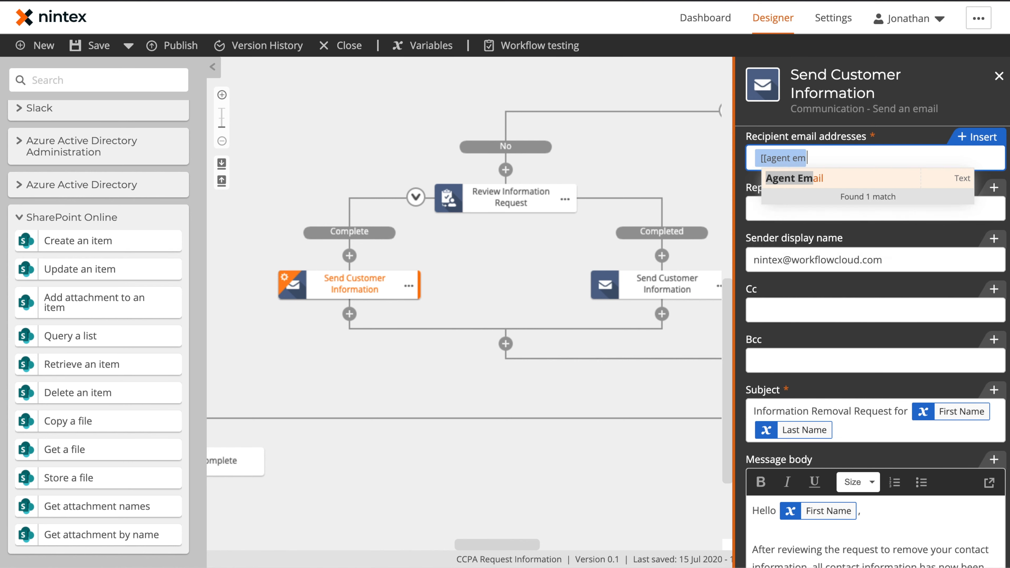
pyautogui.click(512, 267)
pyautogui.moveTo(847, 309); pyautogui.dragTo(490, 397)
pyautogui.moveTo(636, 162); pyautogui.dragTo(480, 255)
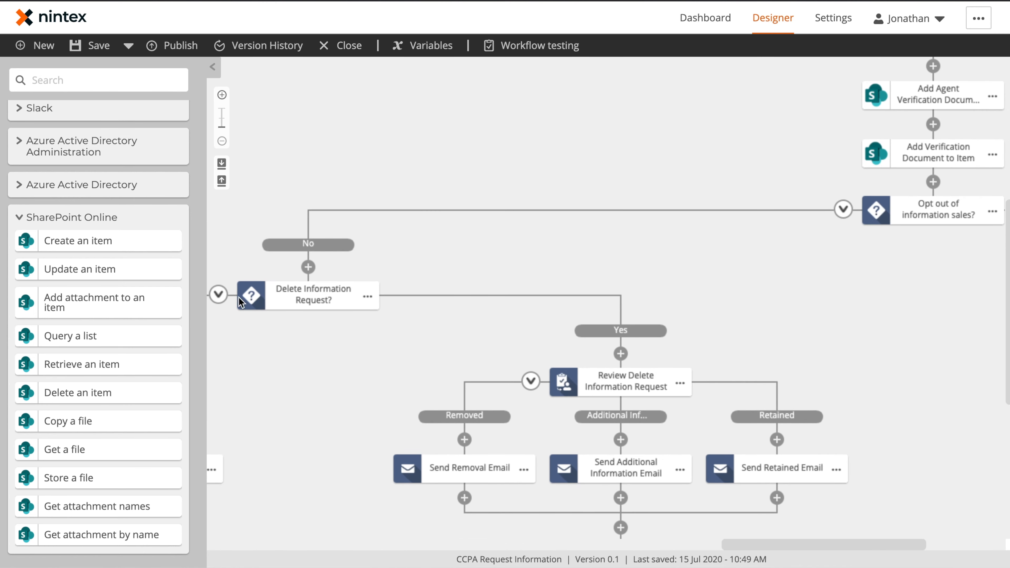
# Collapse the Delete Information Request, opt-out and Request Made By Agent? branches.
pyautogui.click(218, 295)
pyautogui.click(530, 209)
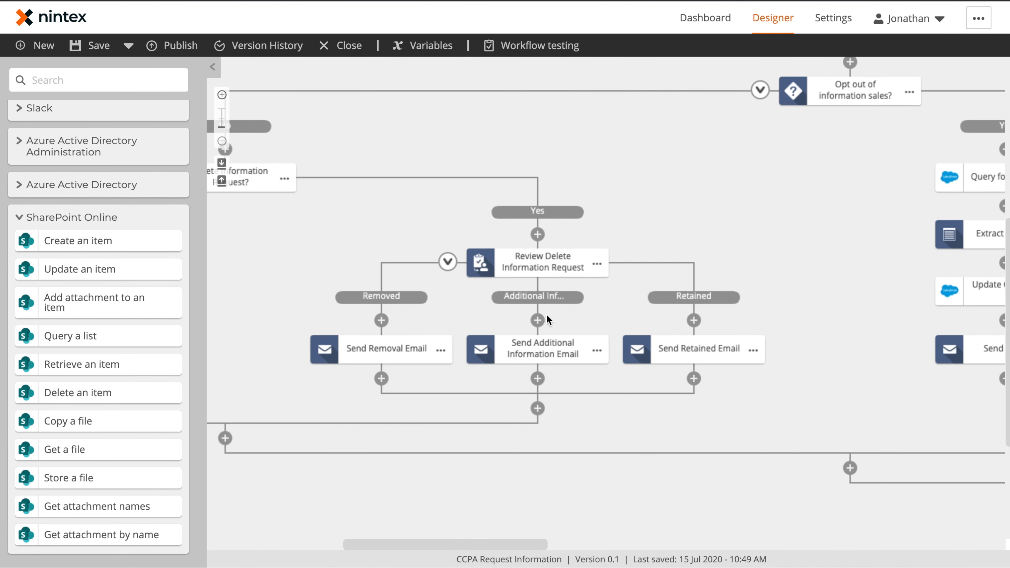
pyautogui.click(448, 261)
pyautogui.moveTo(359, 248); pyautogui.dragTo(608, 266)
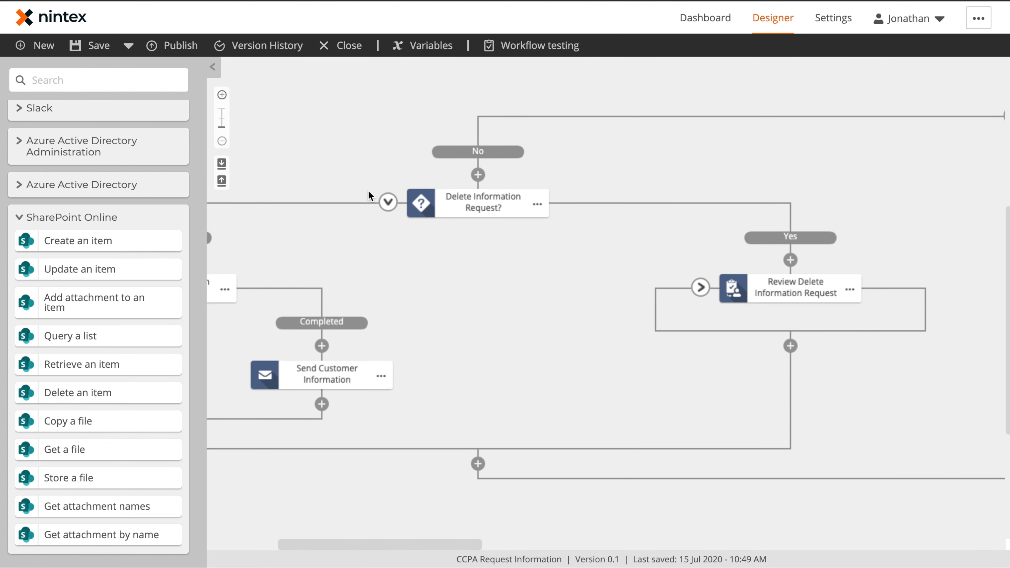
pyautogui.click(386, 205)
pyautogui.moveTo(800, 185); pyautogui.dragTo(489, 321)
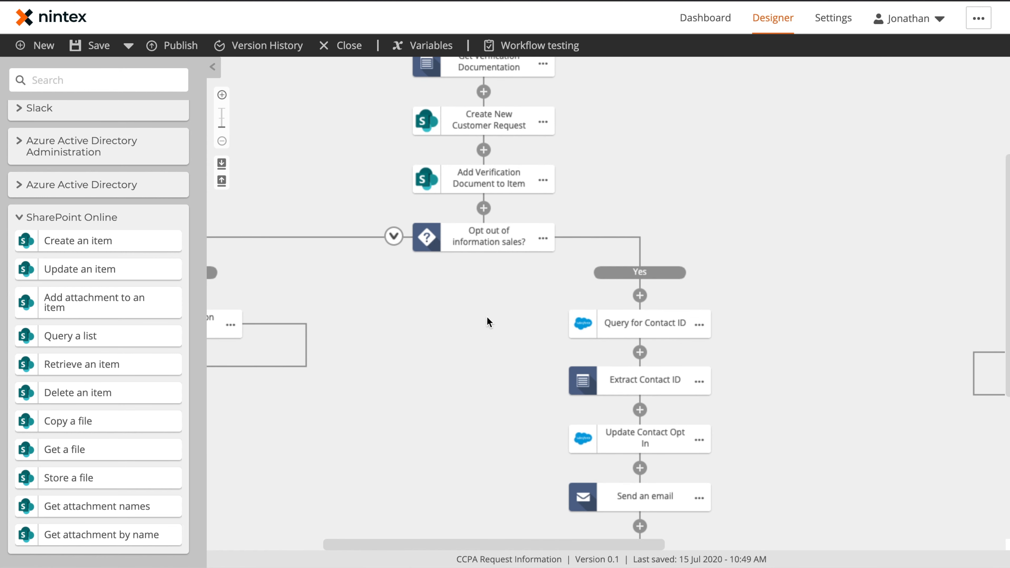
pyautogui.click(393, 236)
pyautogui.scroll(5, 525, 318)
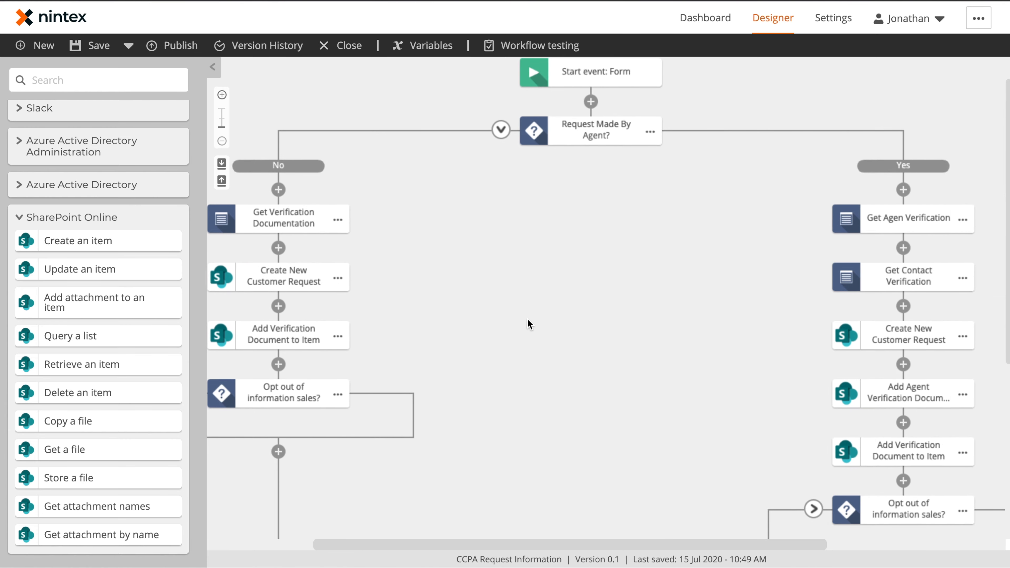
pyautogui.click(501, 131)
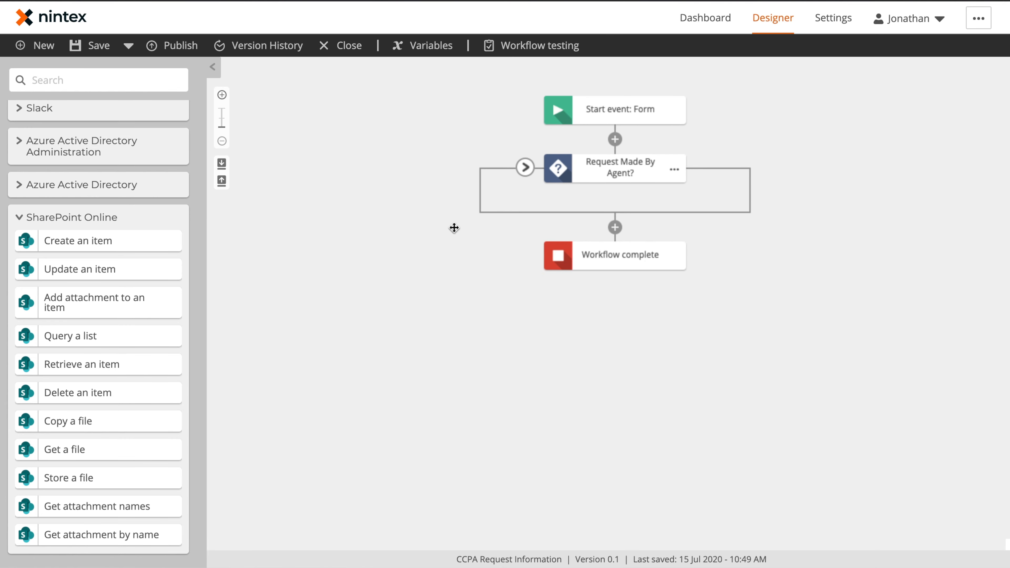
# Publish the workflow with the version comment 'Initial process build'.
pyautogui.click(175, 48)
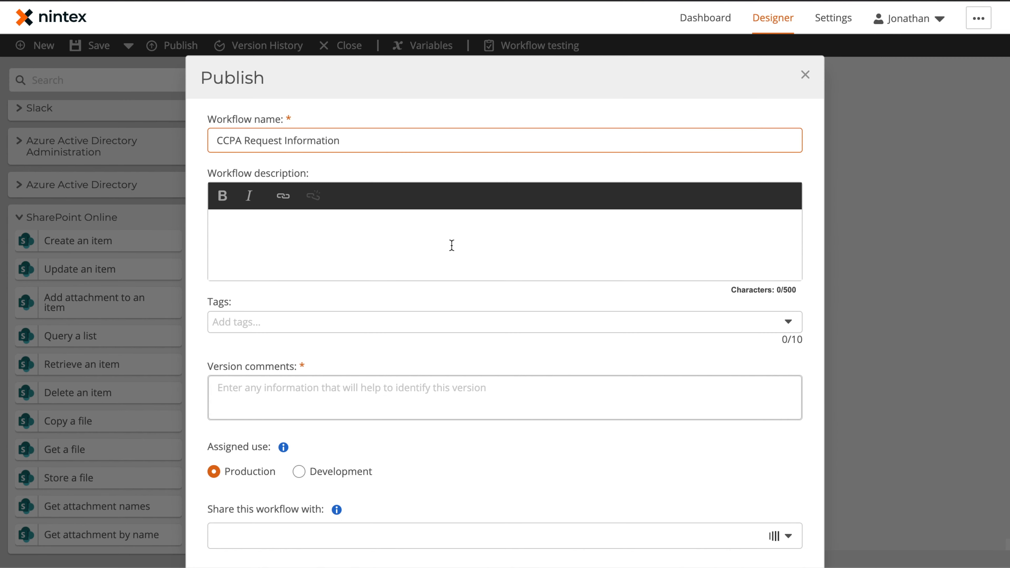
pyautogui.click(387, 332)
pyautogui.write('It')
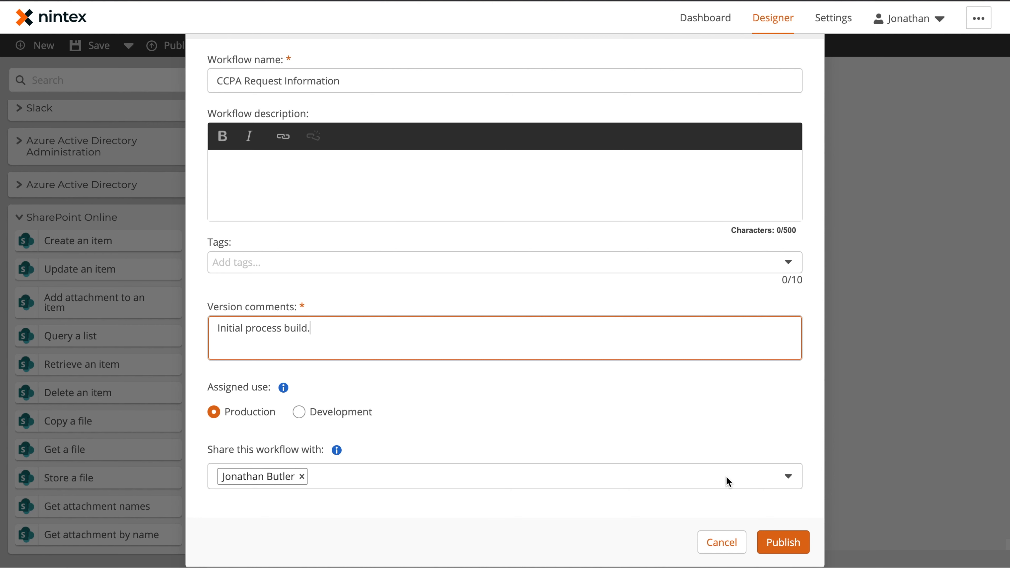
pyautogui.click(800, 547)
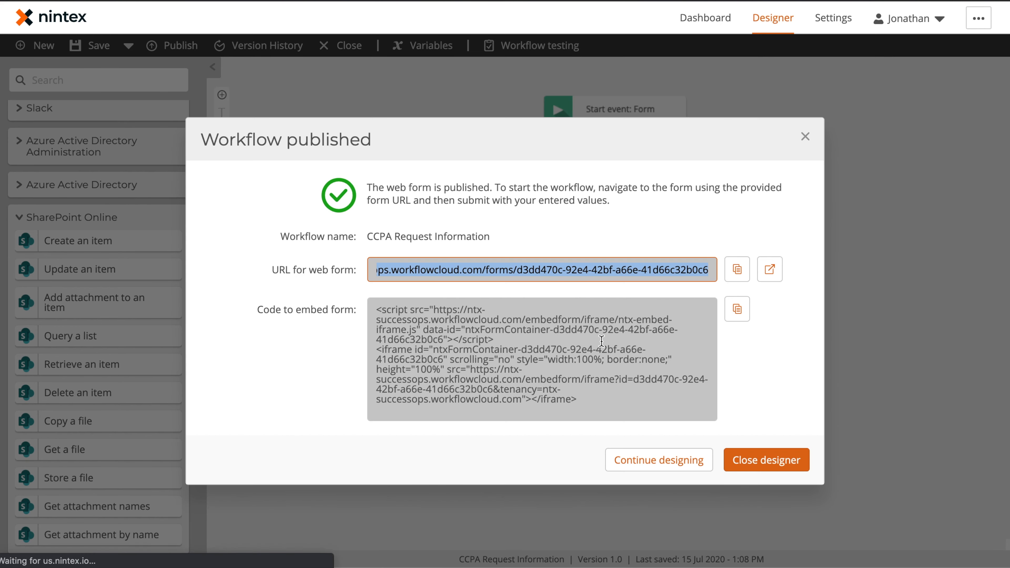
# Open the published CCPA Request Information web form in a new tab.
pyautogui.click(770, 270)
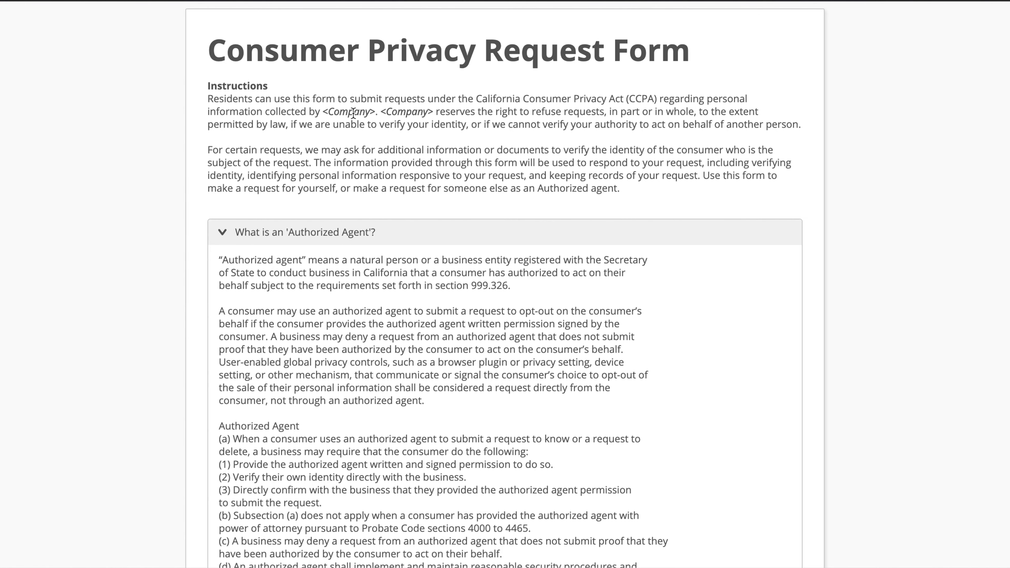
pyautogui.moveTo(323, 112); pyautogui.dragTo(396, 113)
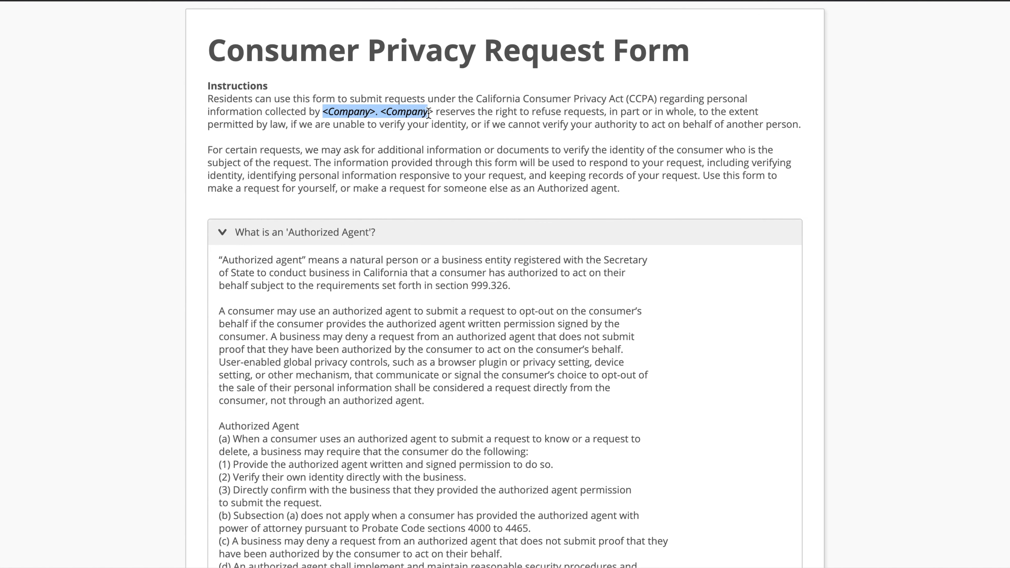
pyautogui.scroll(-9, 399, 129)
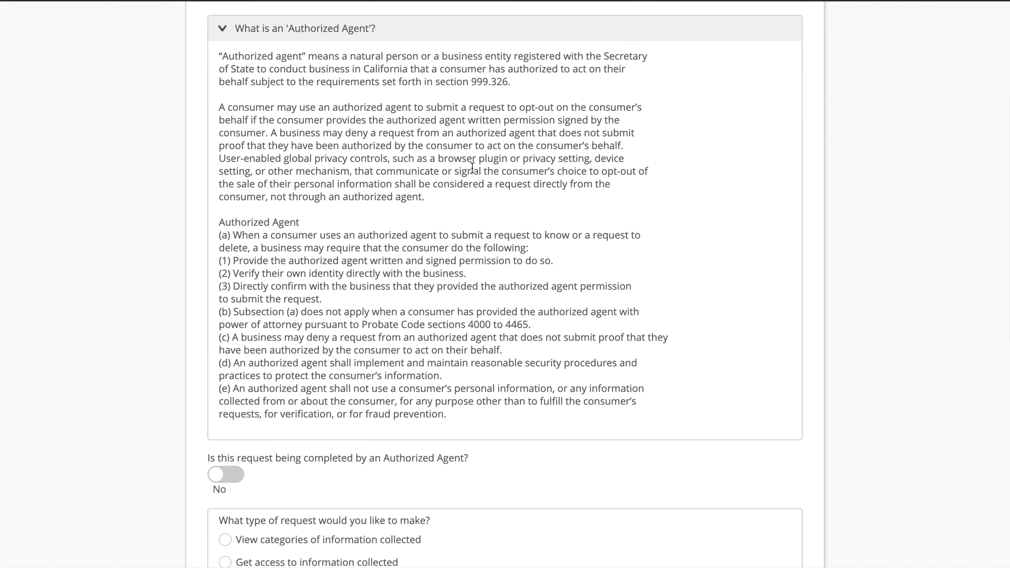
pyautogui.scroll(-3, 363, 327)
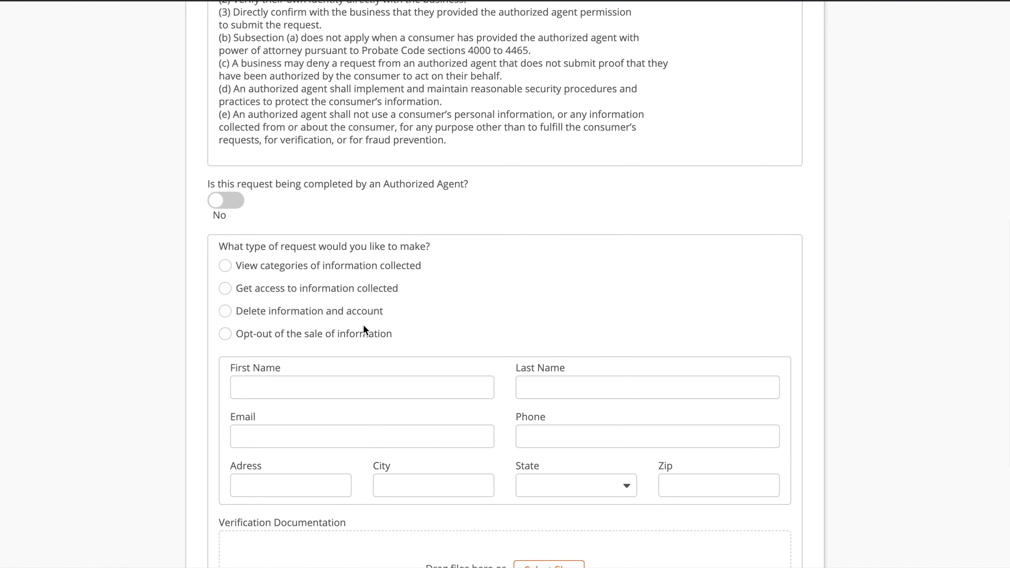
# Set Authorized Agent to Yes, autofill the agent's details and choose View categories.
pyautogui.click(228, 199)
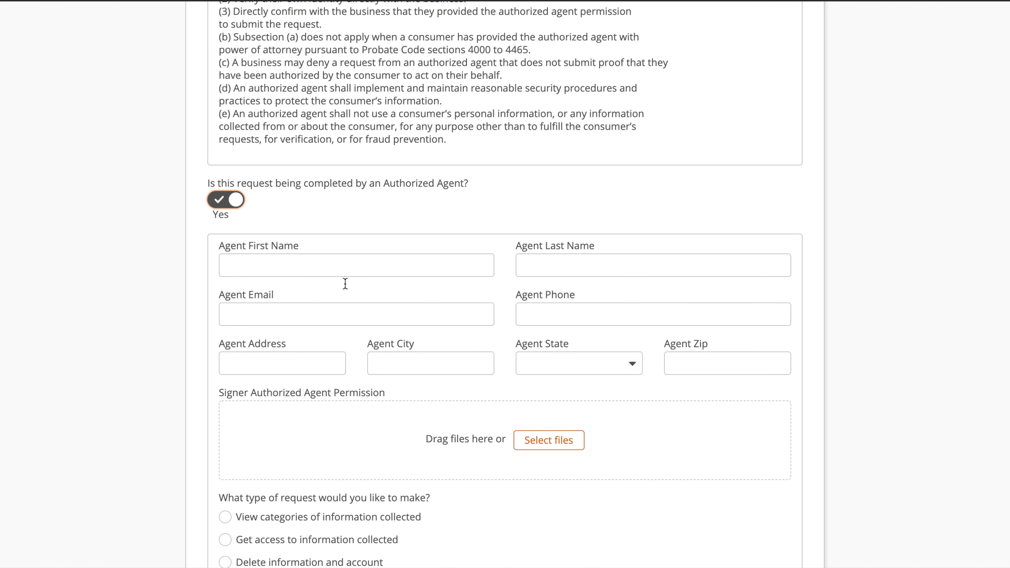
pyautogui.click(309, 266)
pyautogui.scroll(-4, 309, 267)
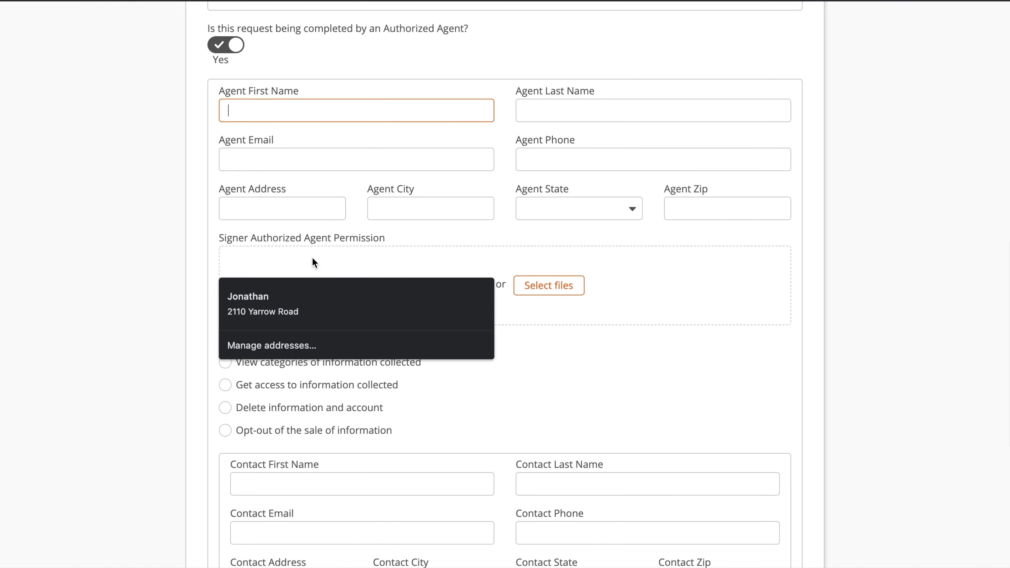
pyautogui.click(307, 298)
pyautogui.scroll(-5, 405, 326)
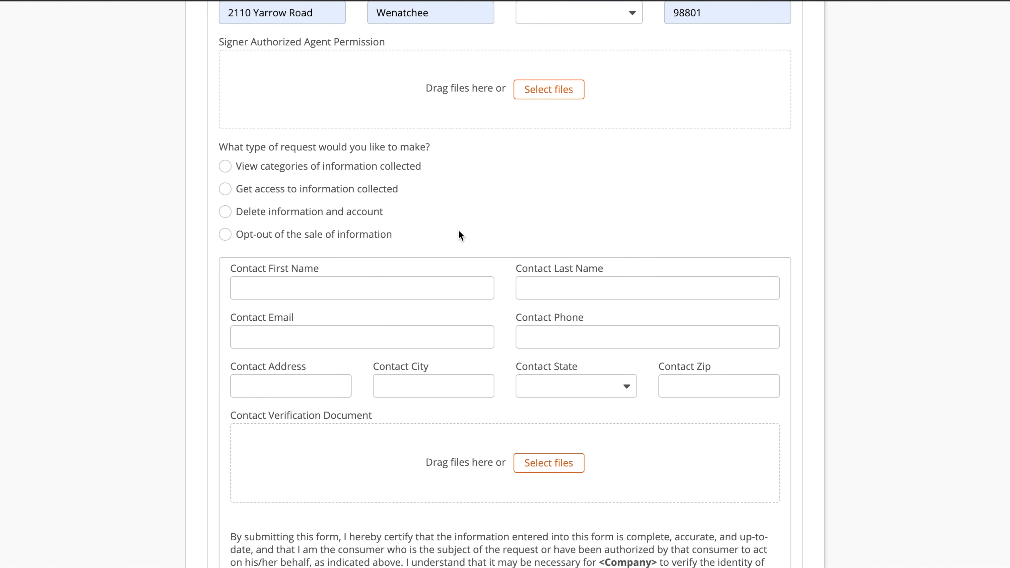
pyautogui.click(332, 171)
# Fill in the contact's email and submit the test request without an attachment.
pyautogui.scroll(-3, 376, 219)
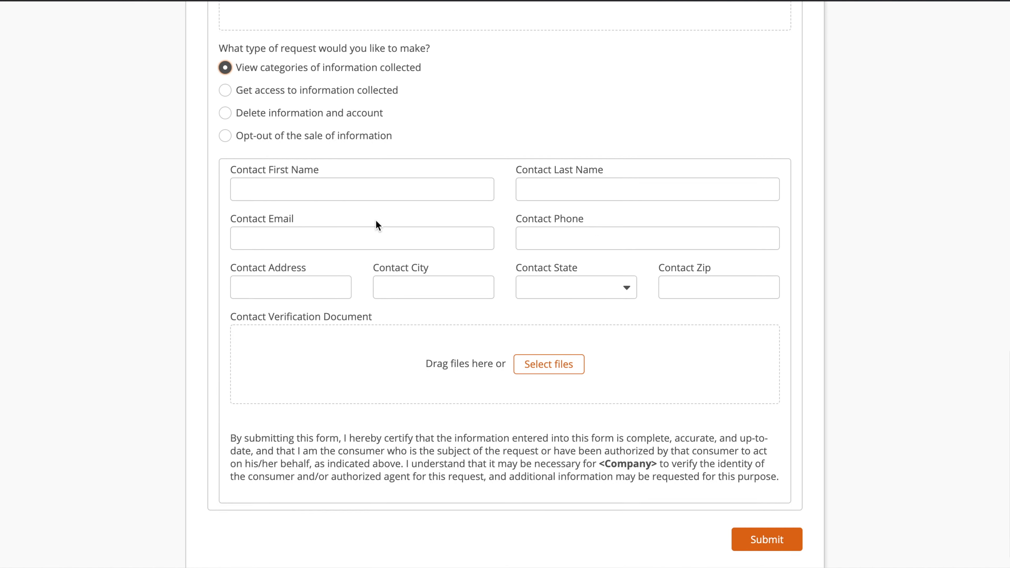
pyautogui.click(345, 218)
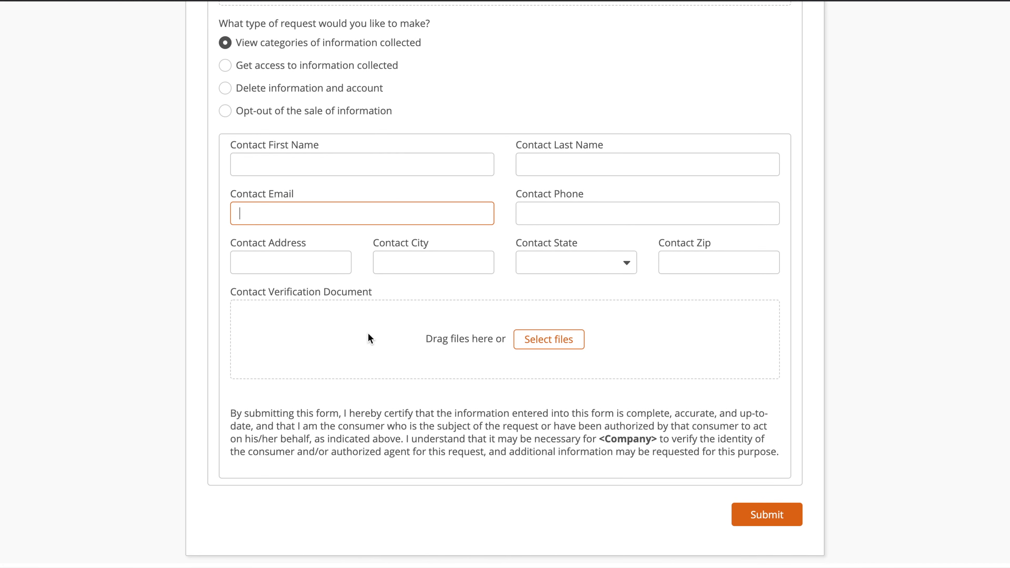
pyautogui.click(562, 349)
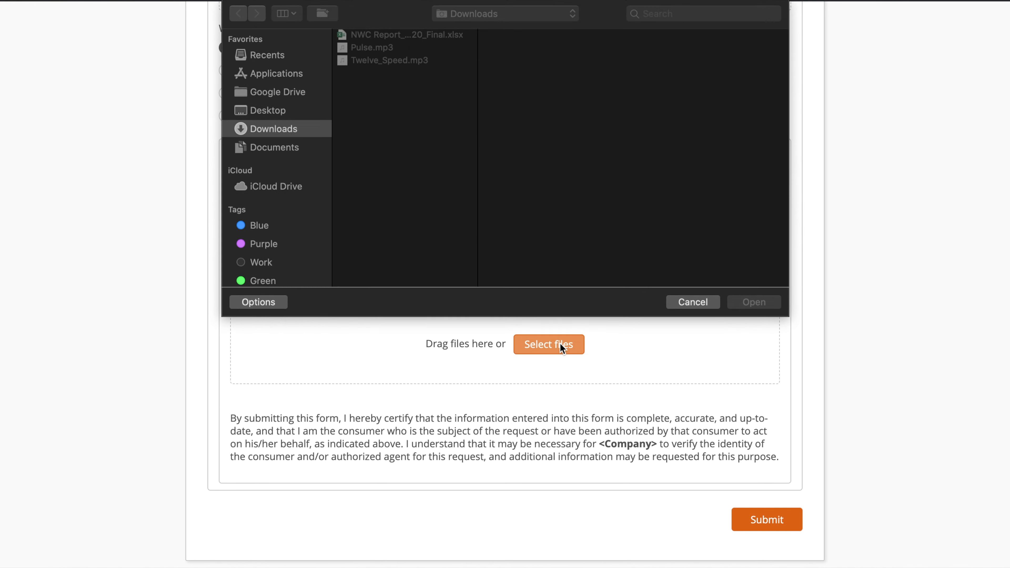
pyautogui.click(699, 301)
pyautogui.click(767, 519)
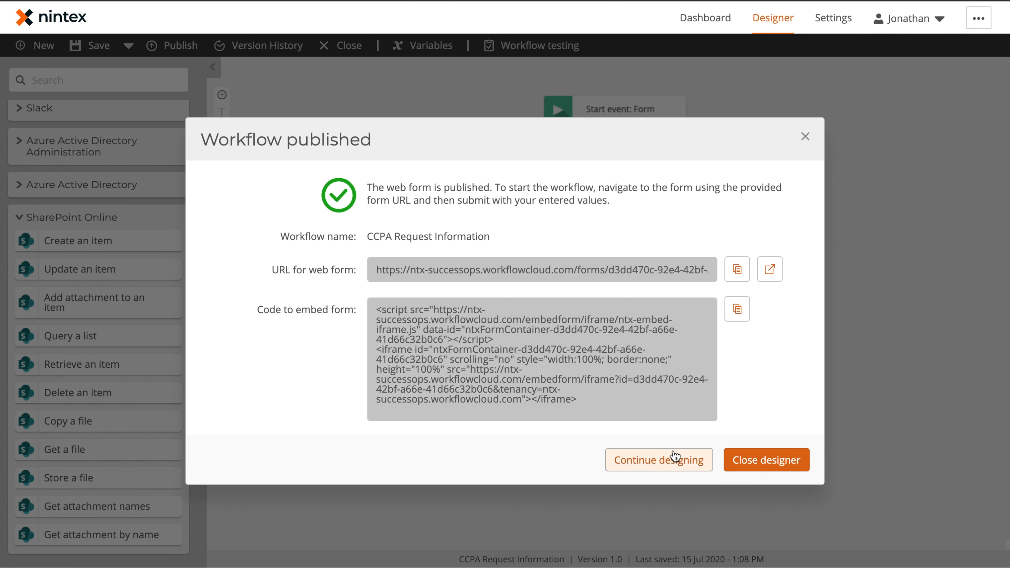
# Return to the workflow designer and open the Start event's request form for editing.
pyautogui.click(674, 461)
pyautogui.click(624, 112)
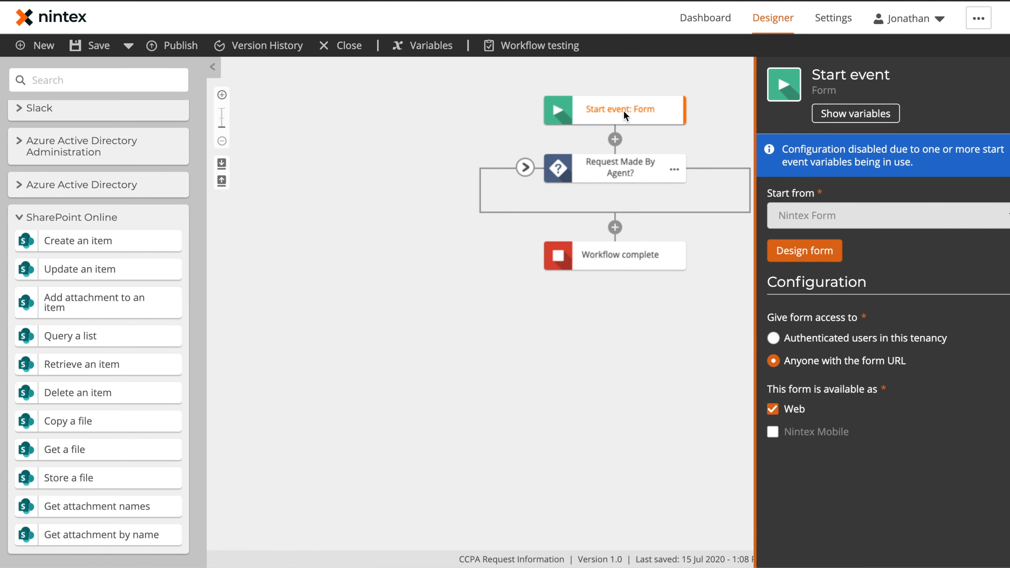
pyautogui.click(811, 255)
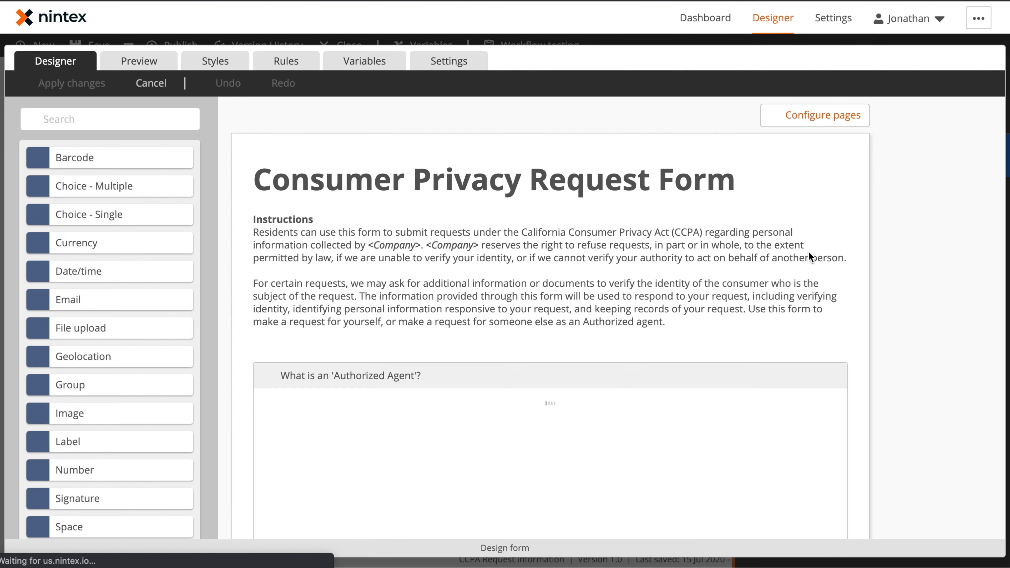
pyautogui.scroll(-10, 555, 278)
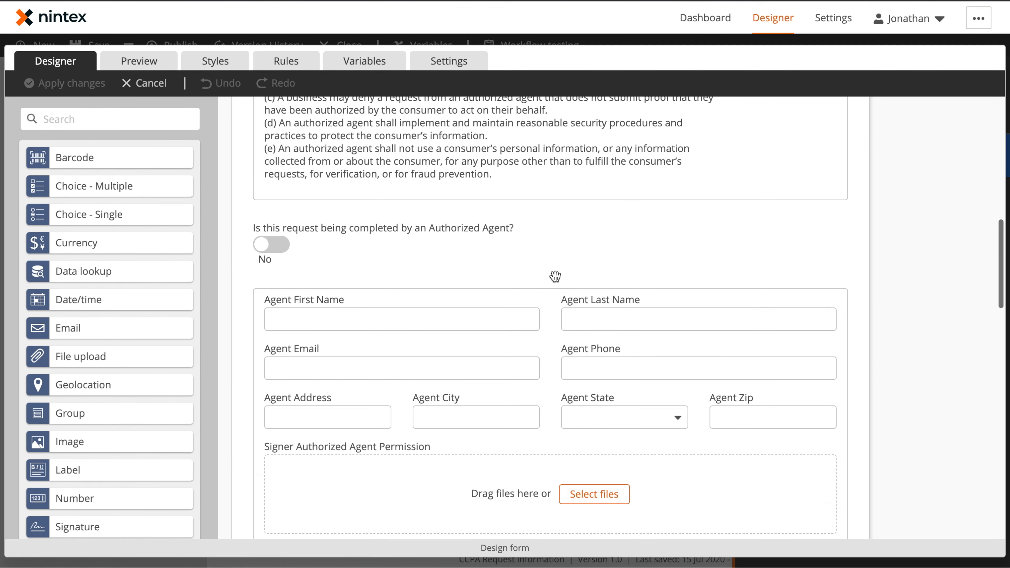
pyautogui.scroll(-2, 555, 275)
# Set Required to Yes for Agent First Name, Last Name, Email and Phone.
pyautogui.click(456, 233)
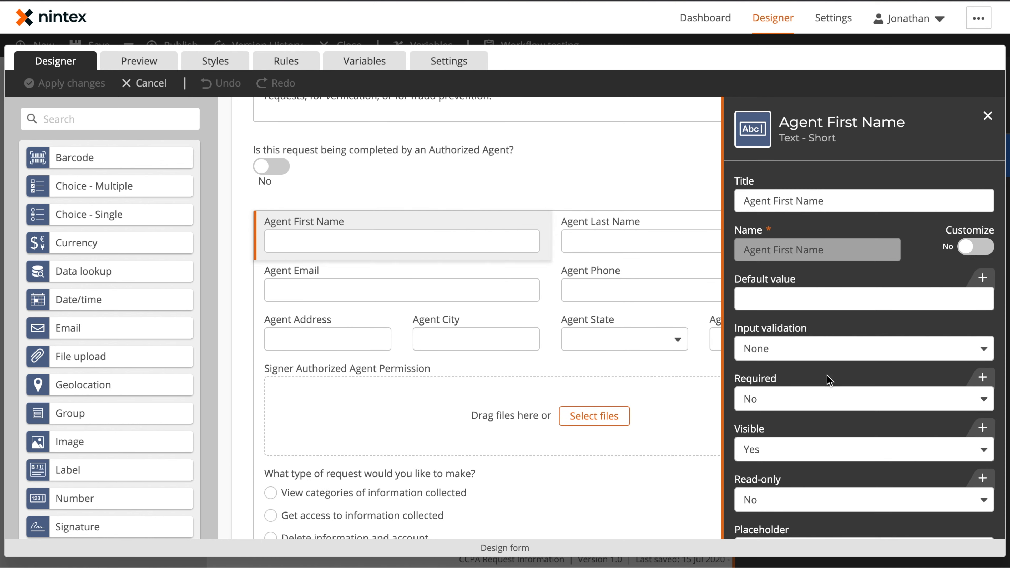
pyautogui.click(776, 400)
pyautogui.click(773, 421)
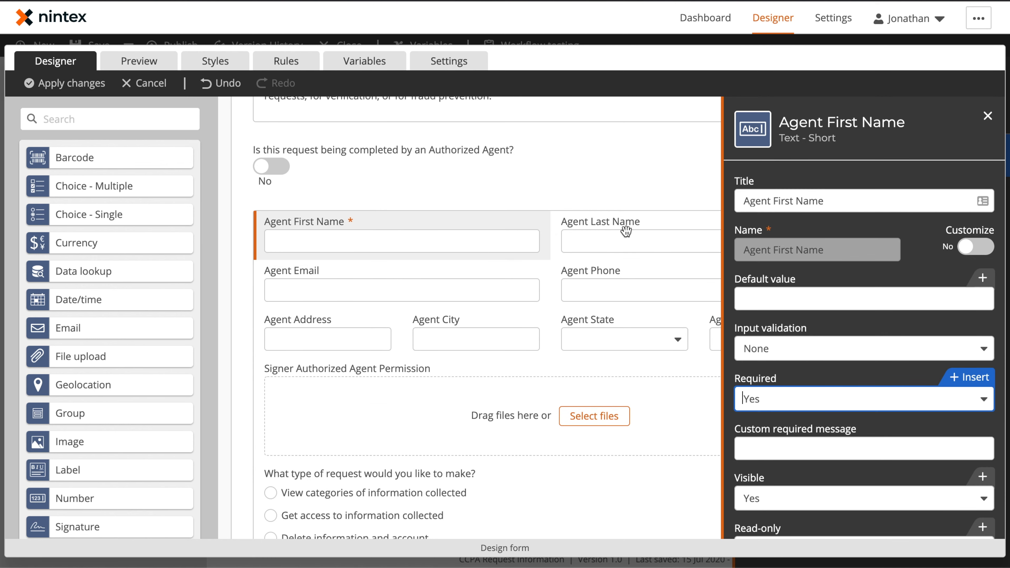
pyautogui.click(625, 231)
pyautogui.click(791, 399)
pyautogui.click(778, 423)
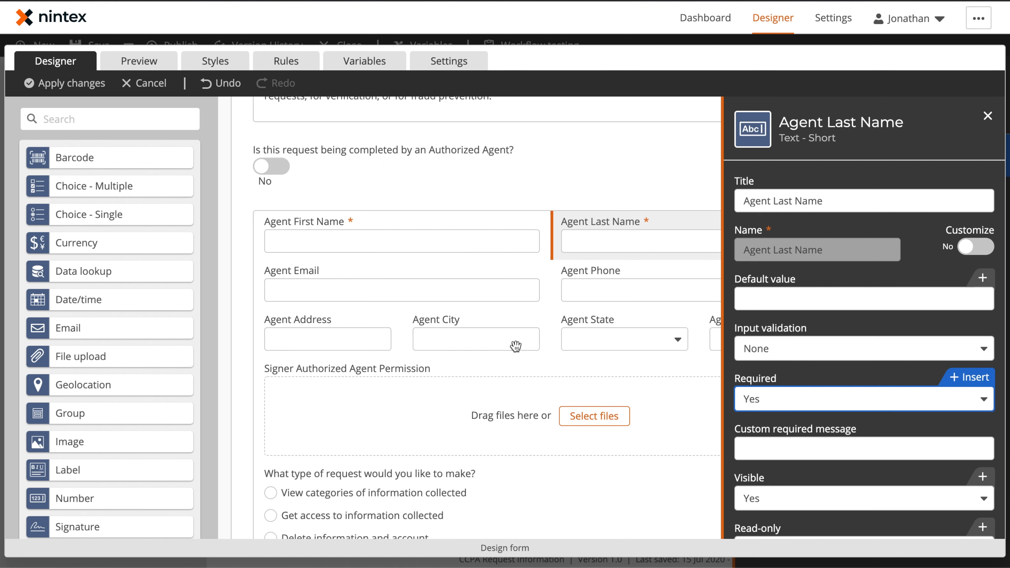
pyautogui.click(458, 286)
pyautogui.click(778, 349)
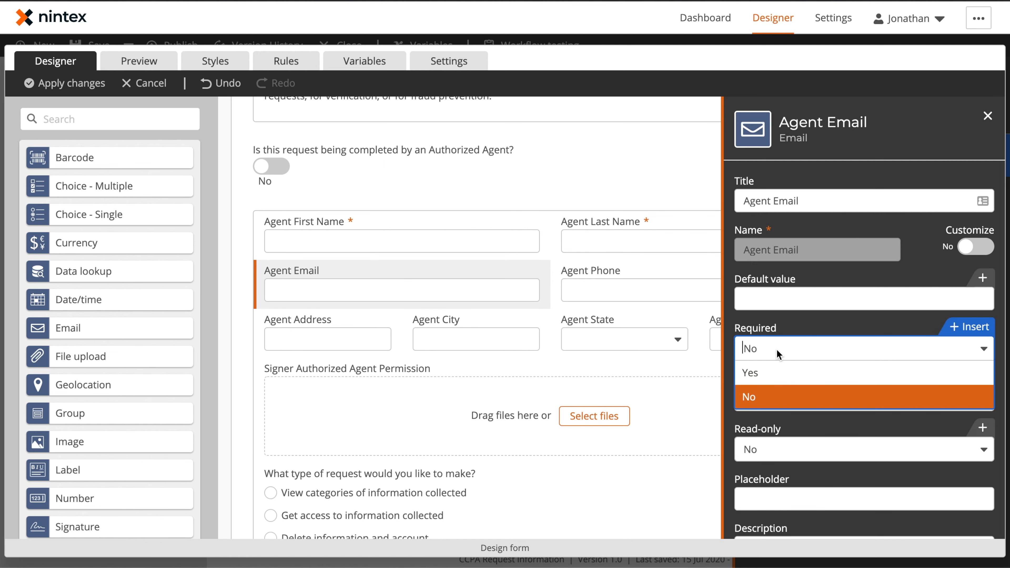
pyautogui.click(774, 373)
pyautogui.click(638, 293)
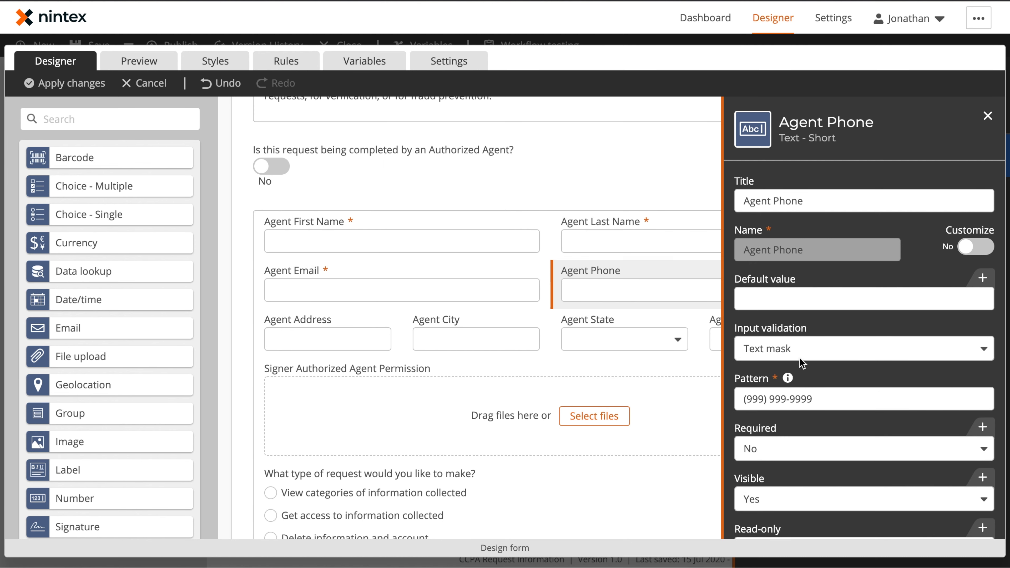
pyautogui.click(774, 458)
pyautogui.click(773, 474)
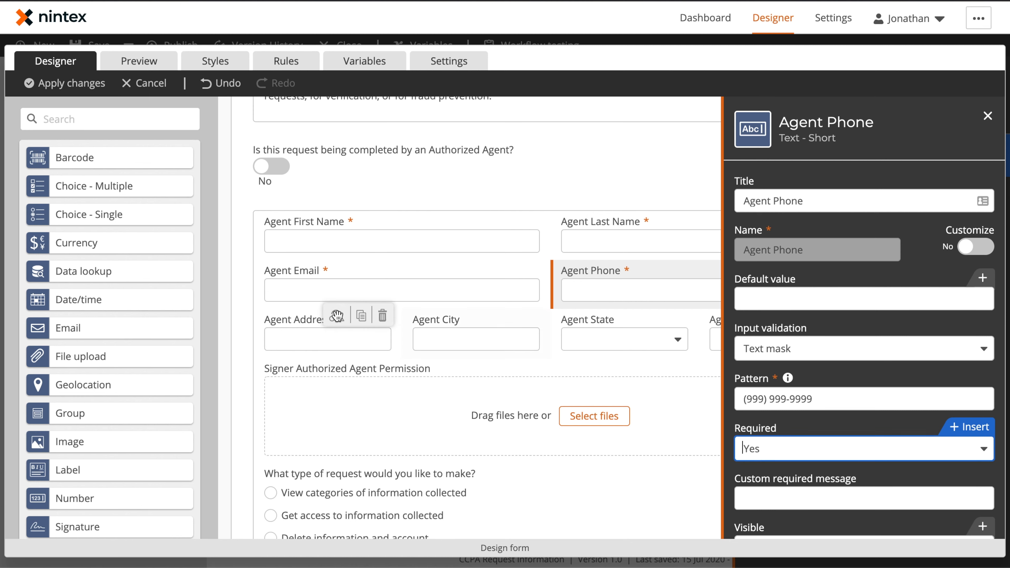
# Set Required to Yes for the Agent Address, City and State fields.
pyautogui.click(338, 327)
pyautogui.click(770, 398)
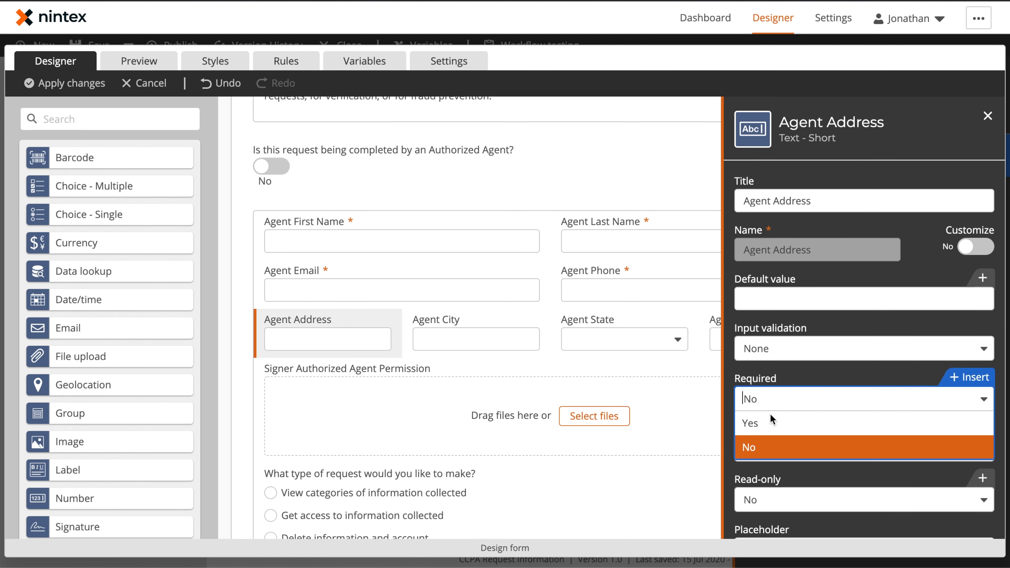
pyautogui.click(770, 421)
pyautogui.click(447, 320)
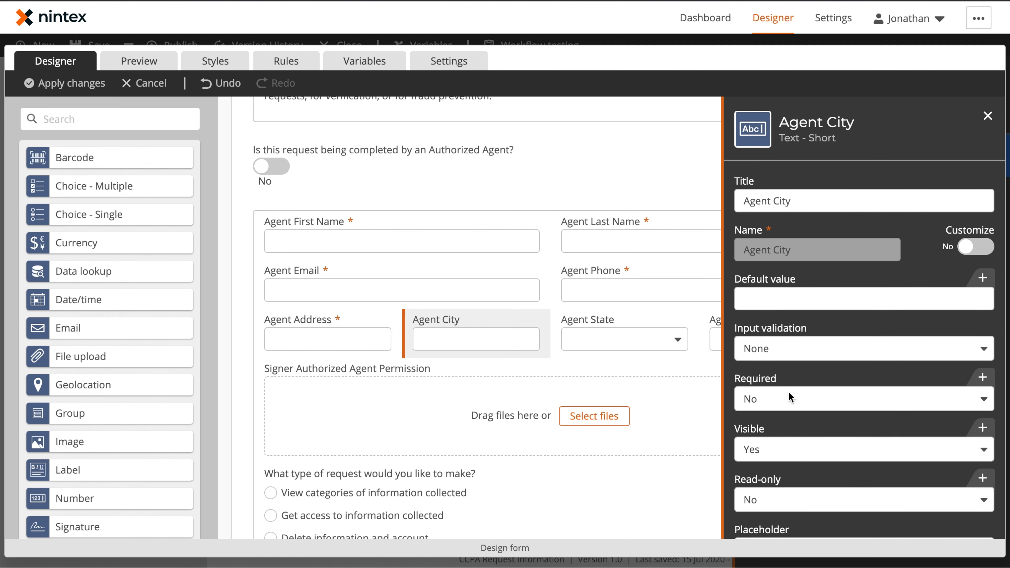
pyautogui.click(780, 398)
pyautogui.click(775, 423)
pyautogui.click(597, 342)
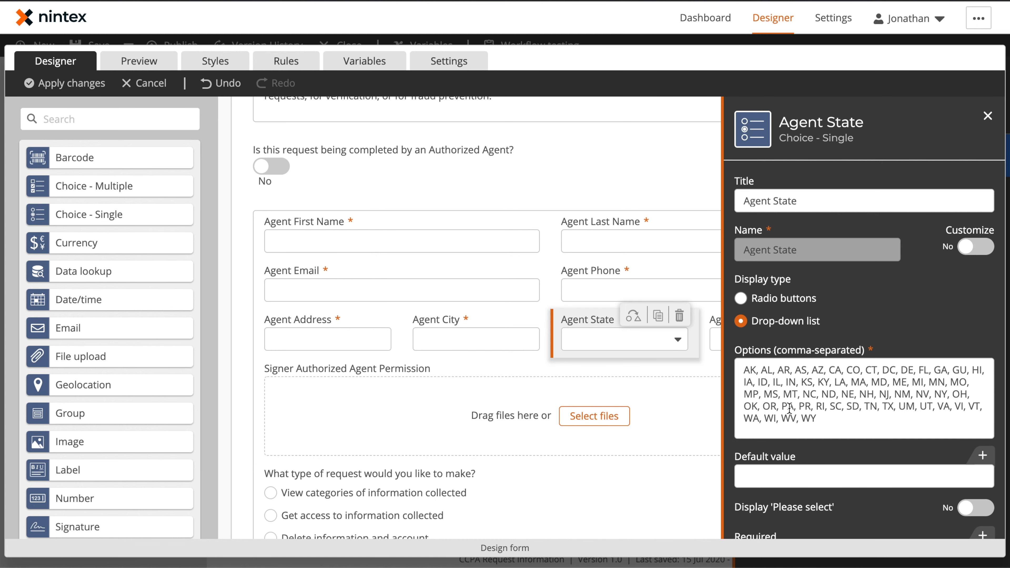
pyautogui.scroll(-5, 772, 450)
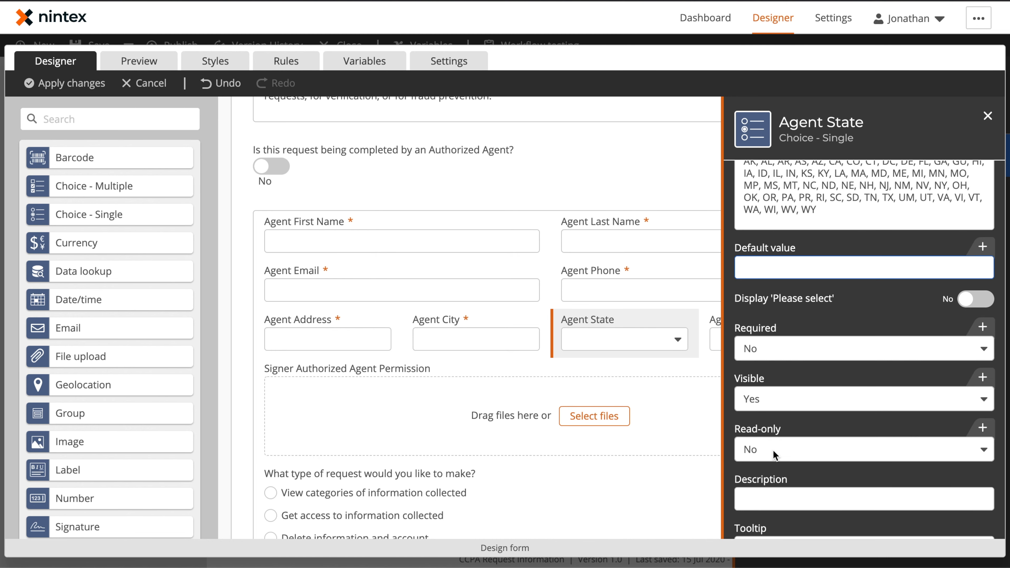
pyautogui.click(778, 346)
pyautogui.click(783, 371)
pyautogui.hscroll(3, 644, 334)
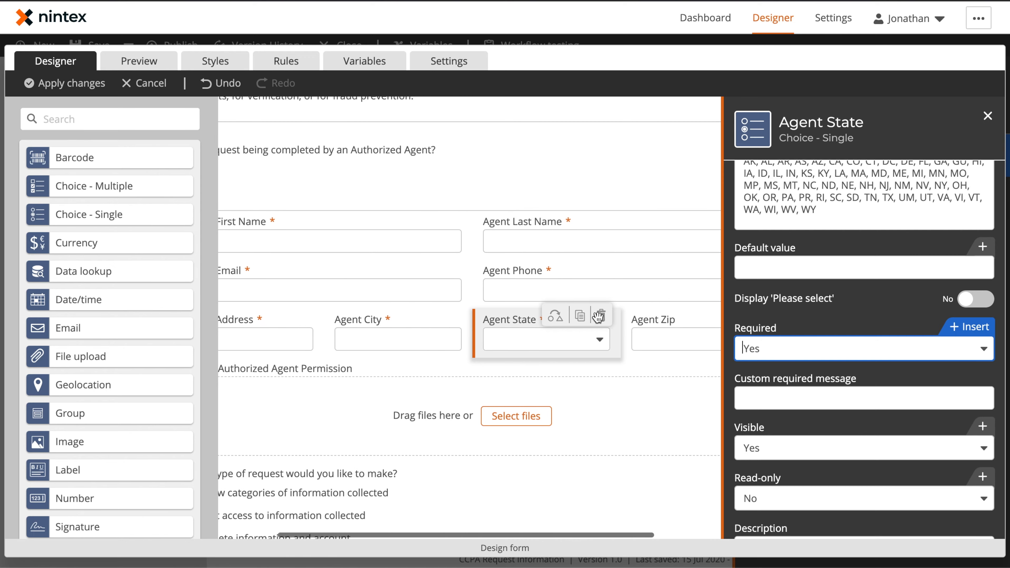